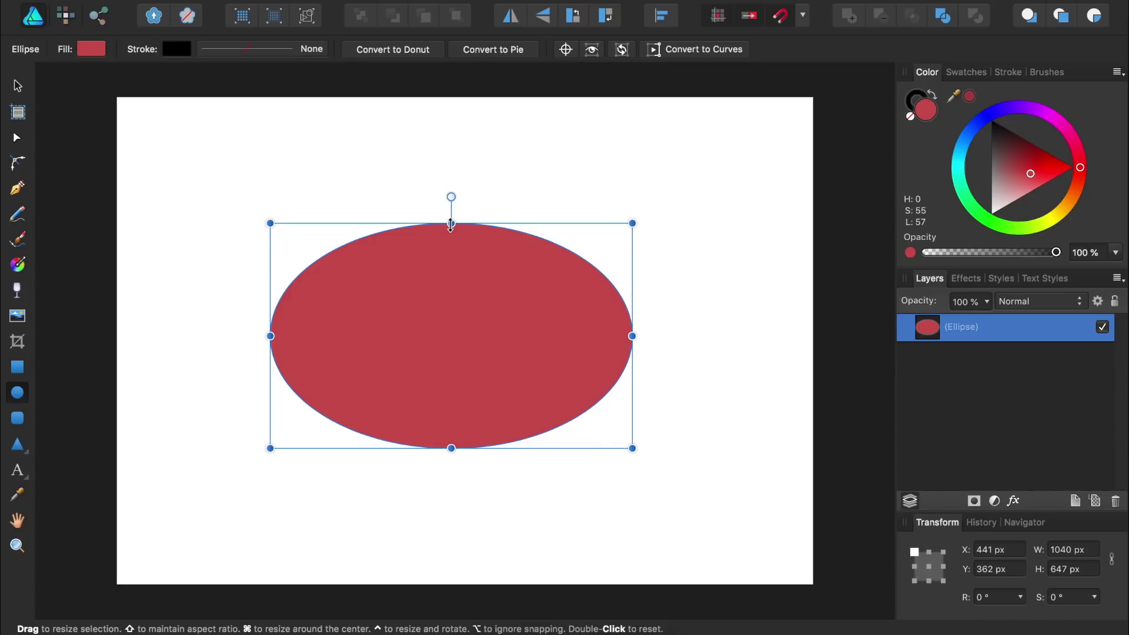
left_click(17, 448)
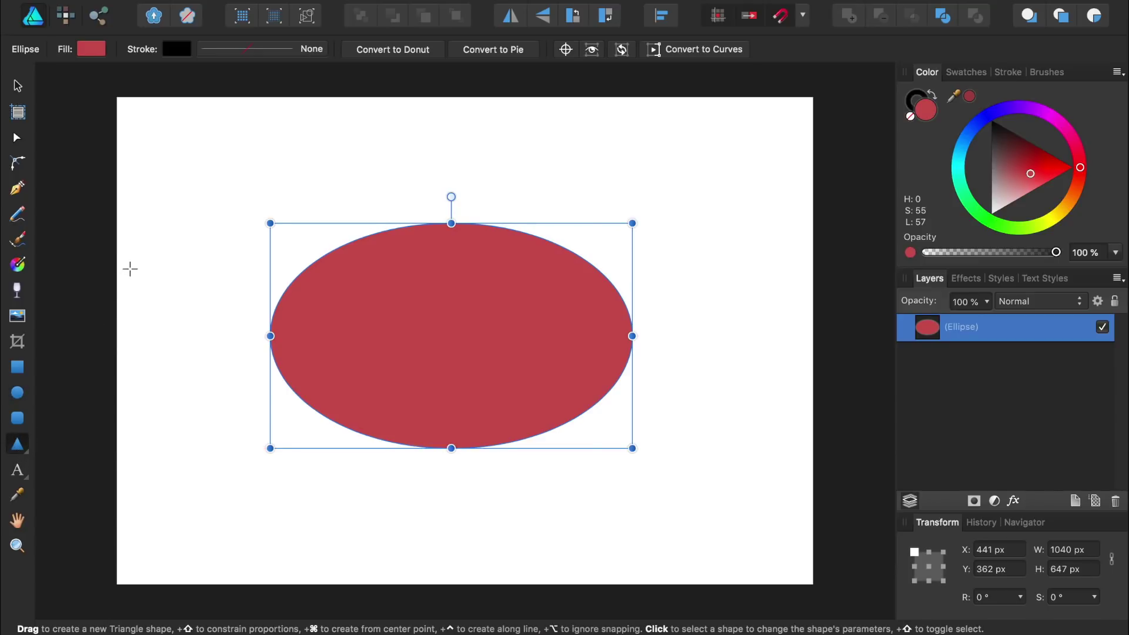
left_click_drag(134, 268, 314, 482)
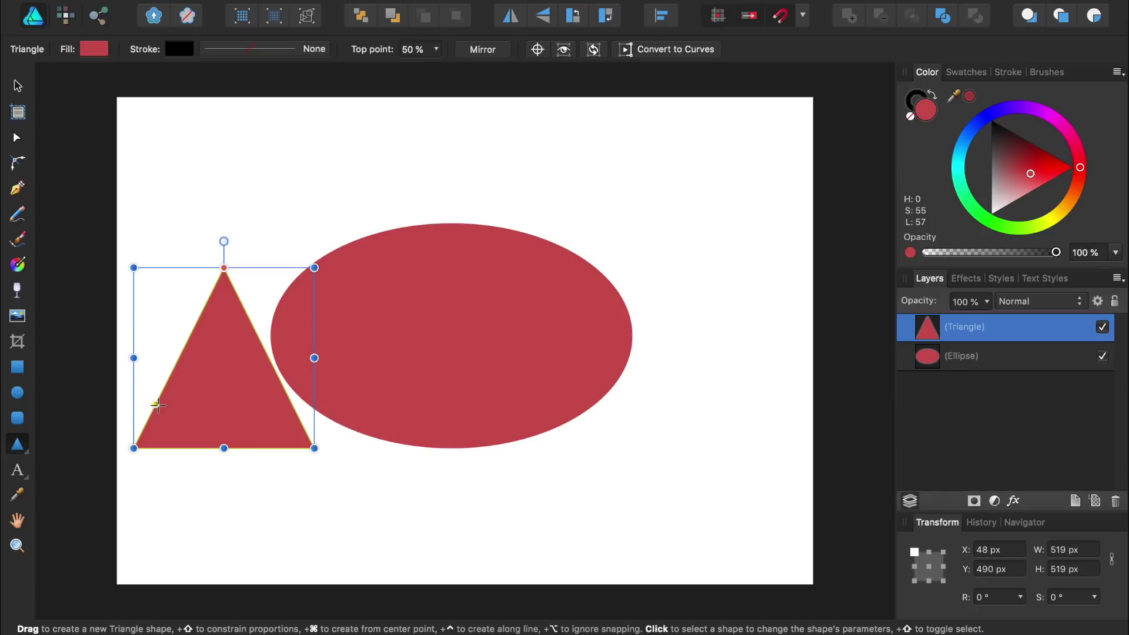
key("BackSpace")
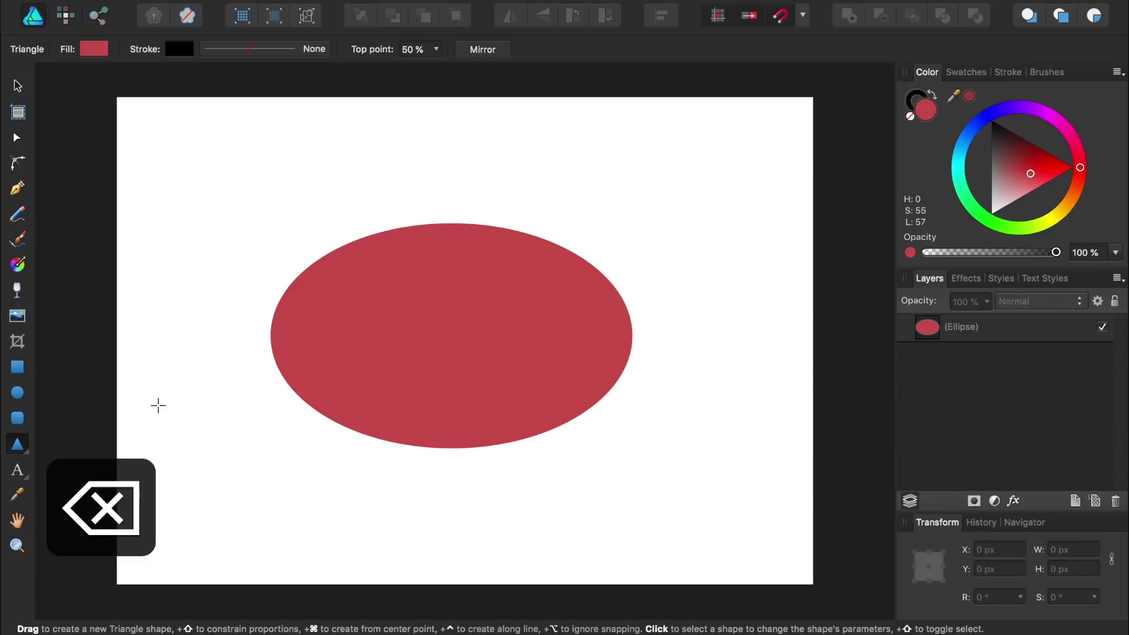
Draw a three-sided polygon about 750 px in size over the upper-left part of the ellipse.
left_click(16, 451)
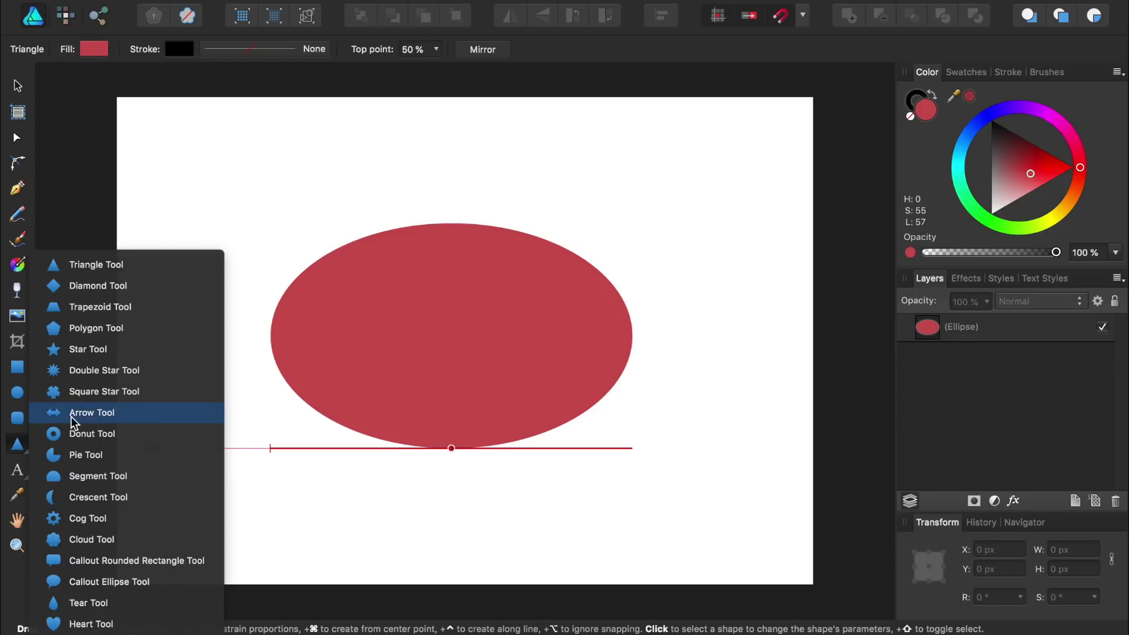
left_click(108, 330)
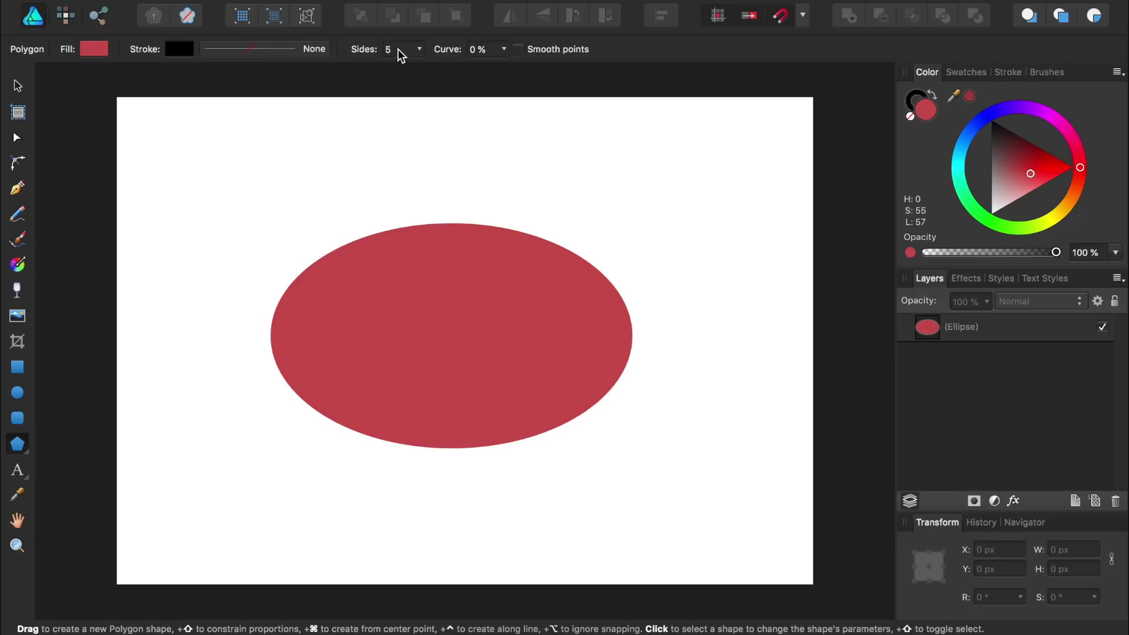
type("3")
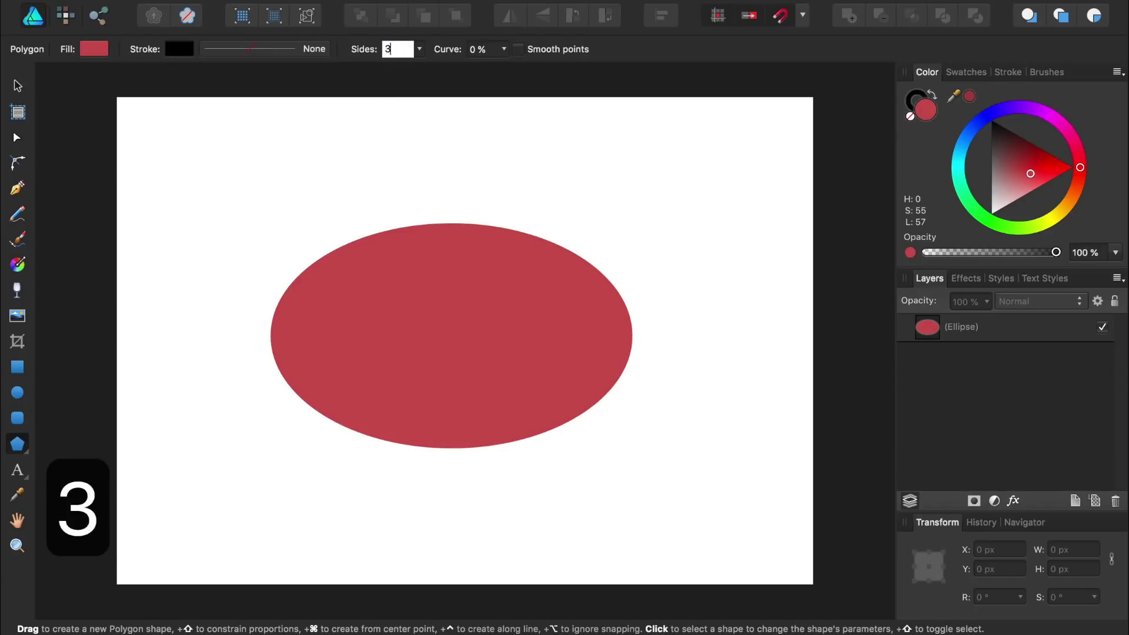
key("Return")
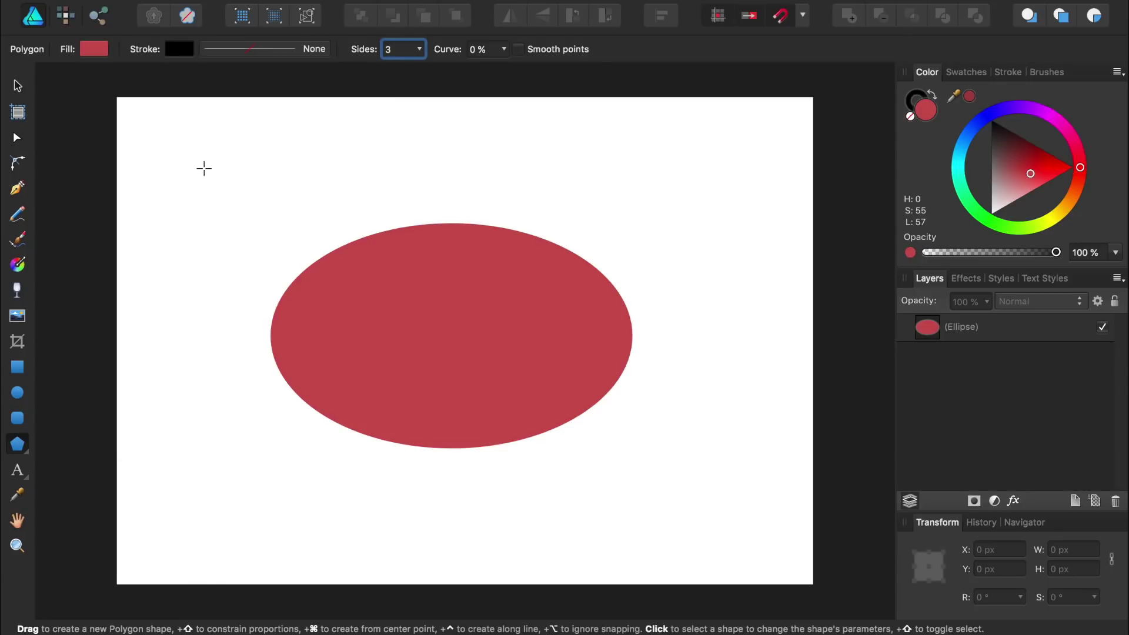
left_click_drag(204, 168, 556, 430)
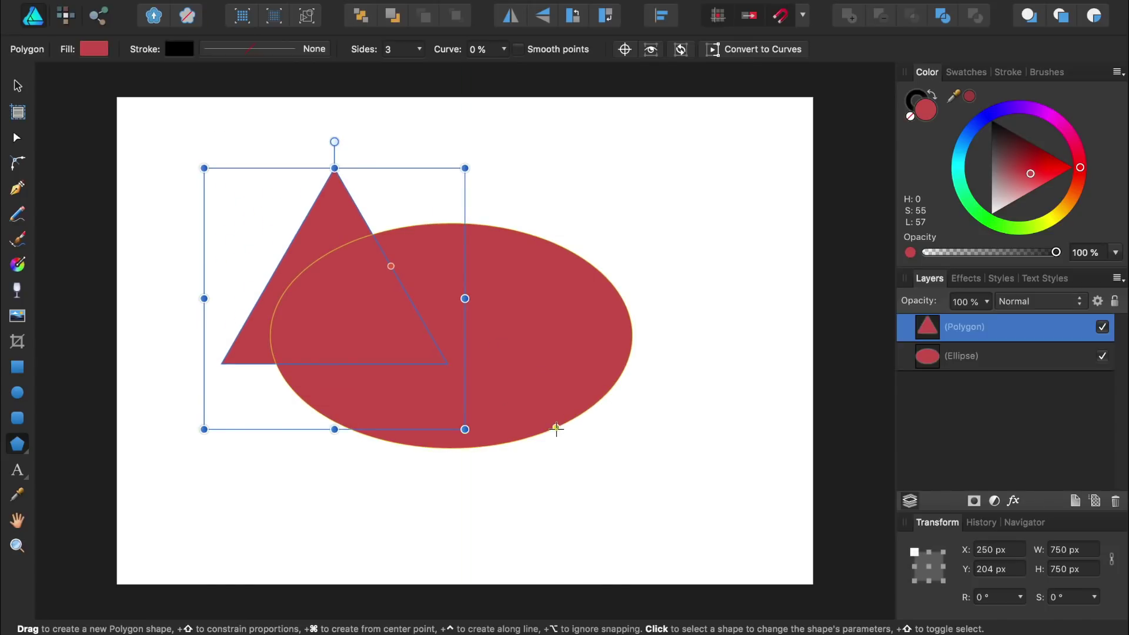
Rotate the triangle to 90° and place it over the ellipse's right end as a fish tail, its tip pointing into the body.
left_click_drag(469, 380, 812, 501)
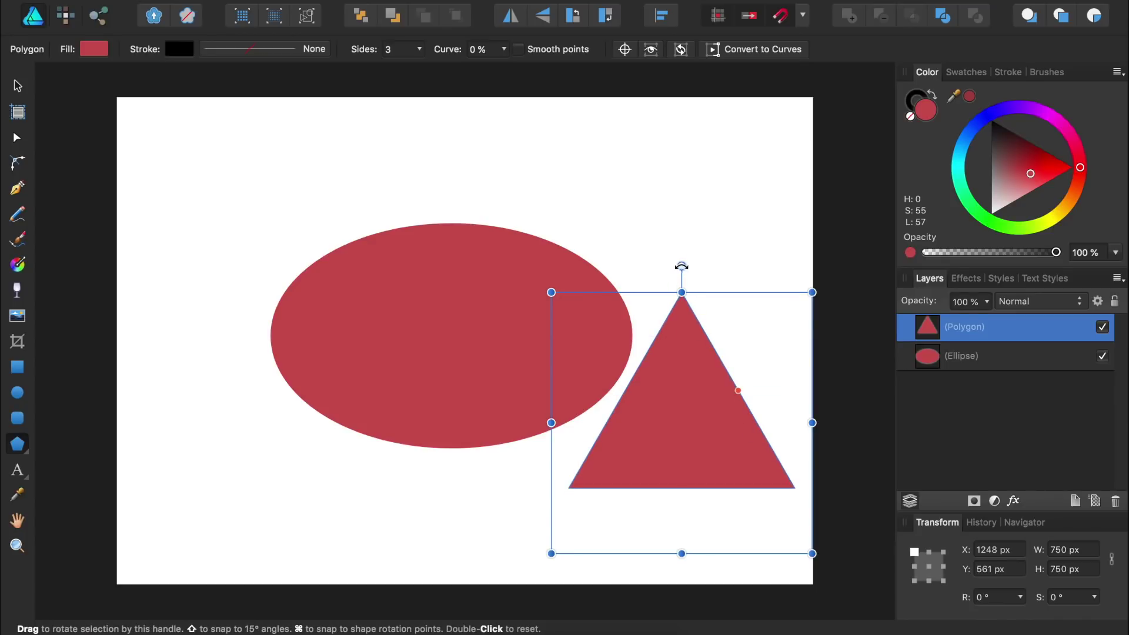
left_click_drag(682, 269, 534, 380)
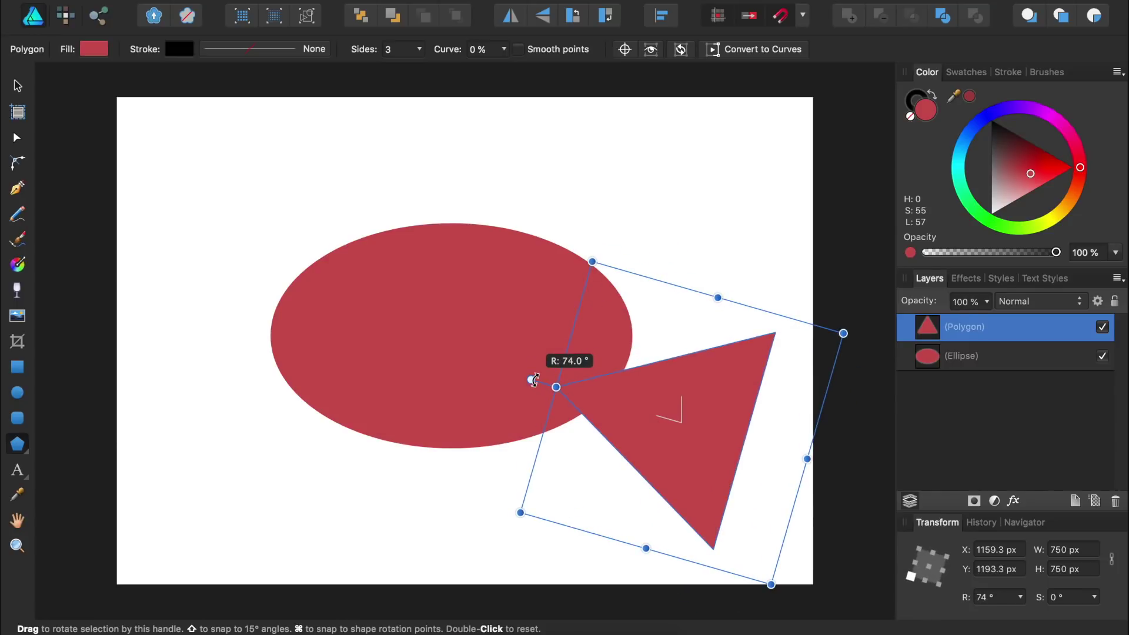
left_click_drag(534, 379, 525, 423)
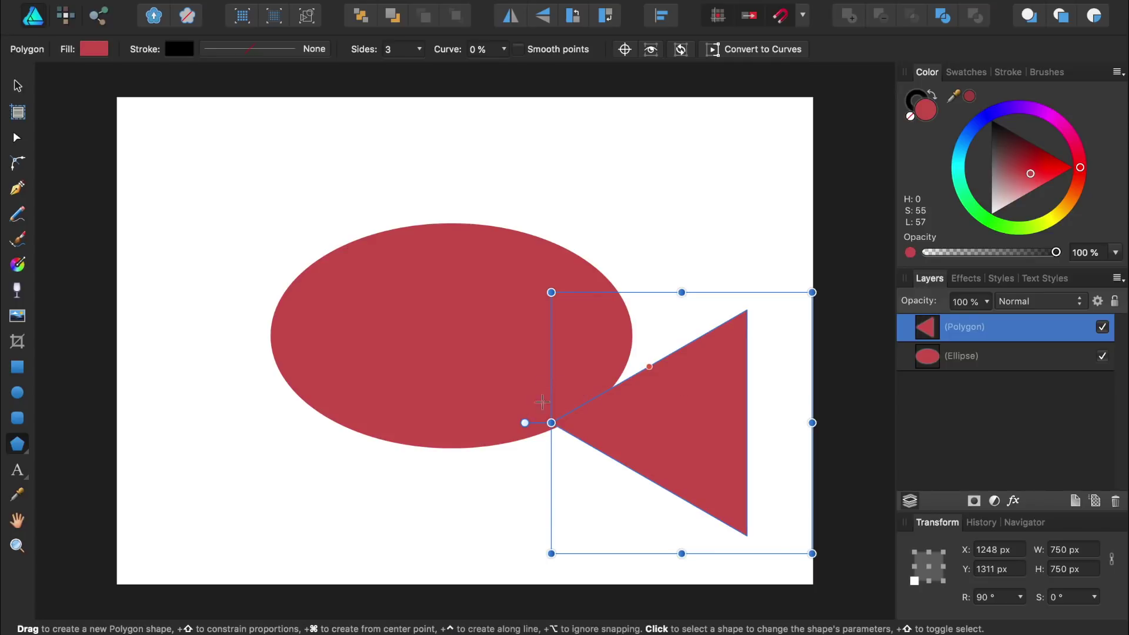
left_click_drag(716, 292, 667, 213)
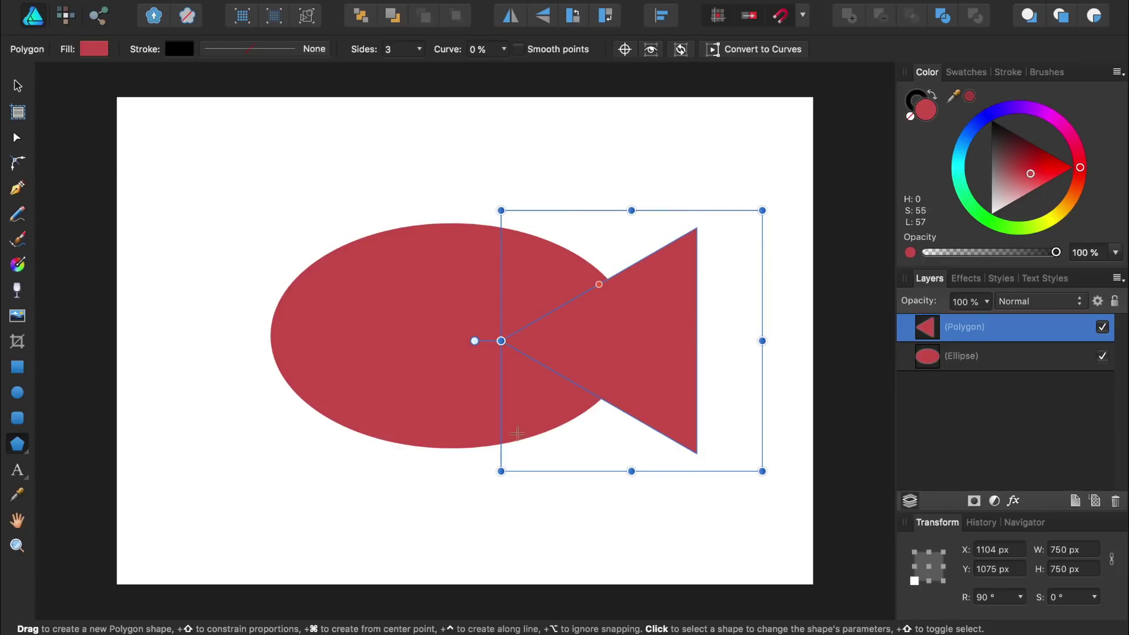
left_click(17, 165)
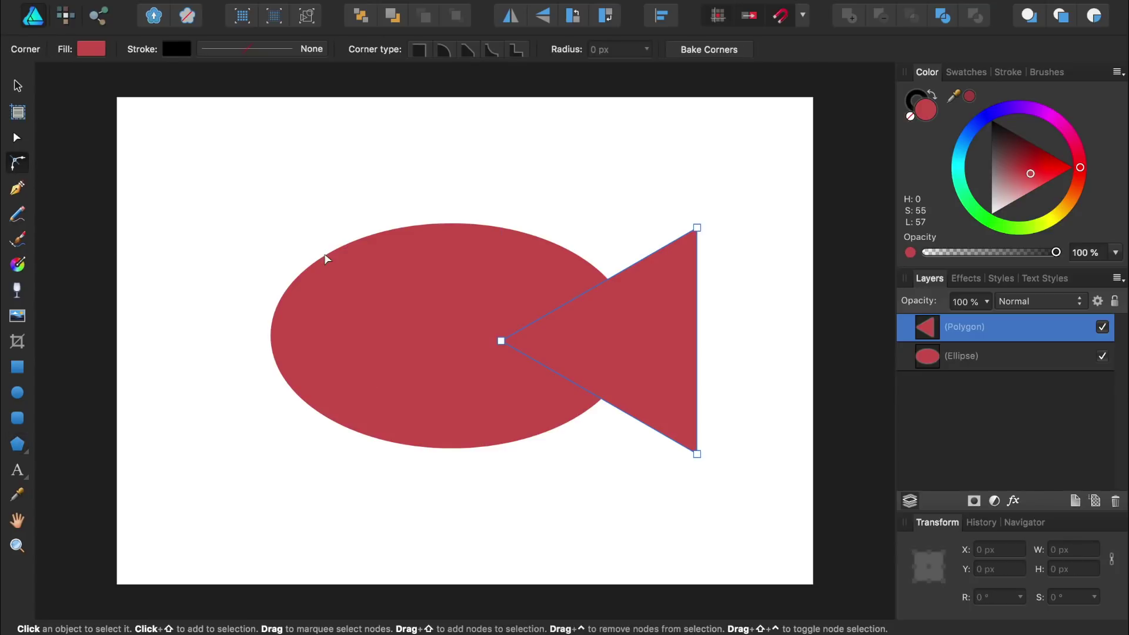
left_click(697, 229)
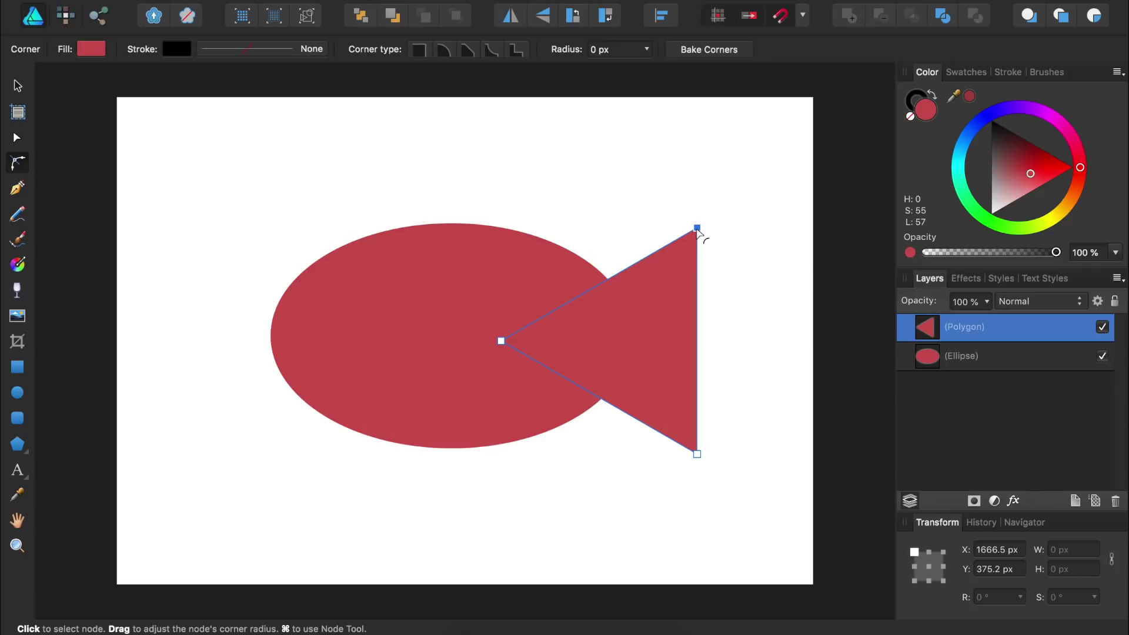
left_click_drag(698, 231, 679, 275)
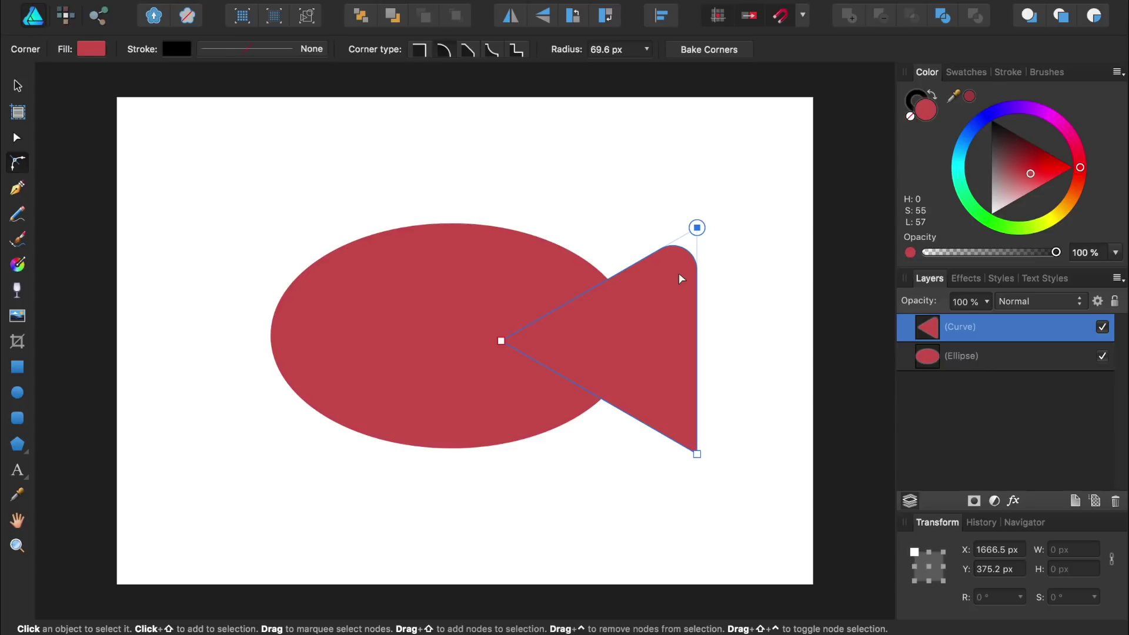
key("super+z")
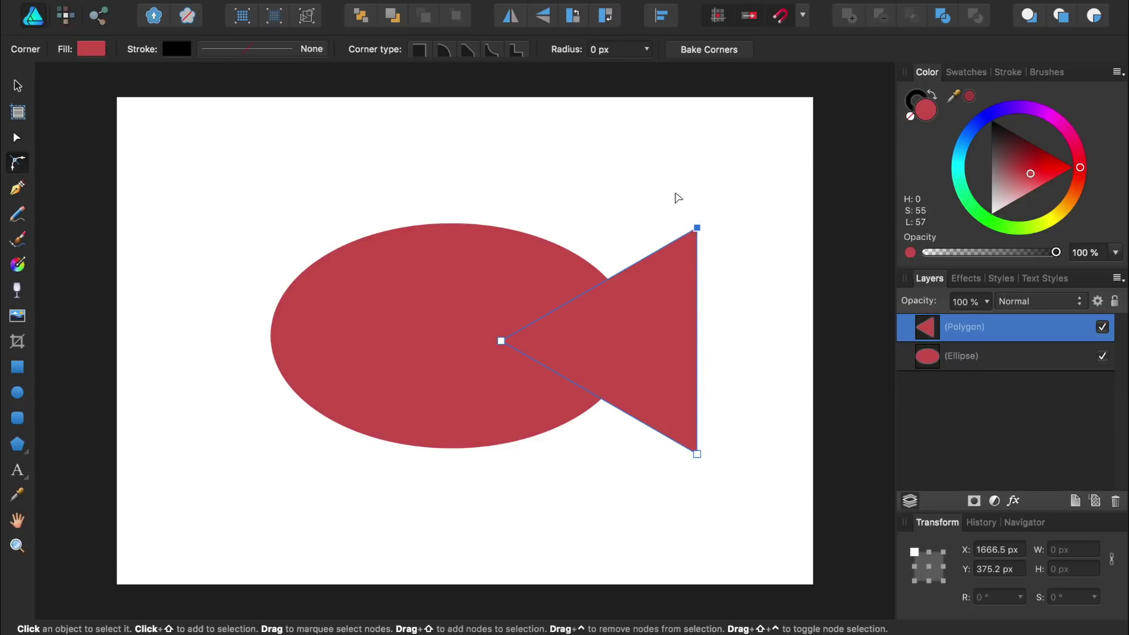
Round both outer corners of the tail triangle slightly with the Corner tool.
left_click_drag(675, 193, 723, 494)
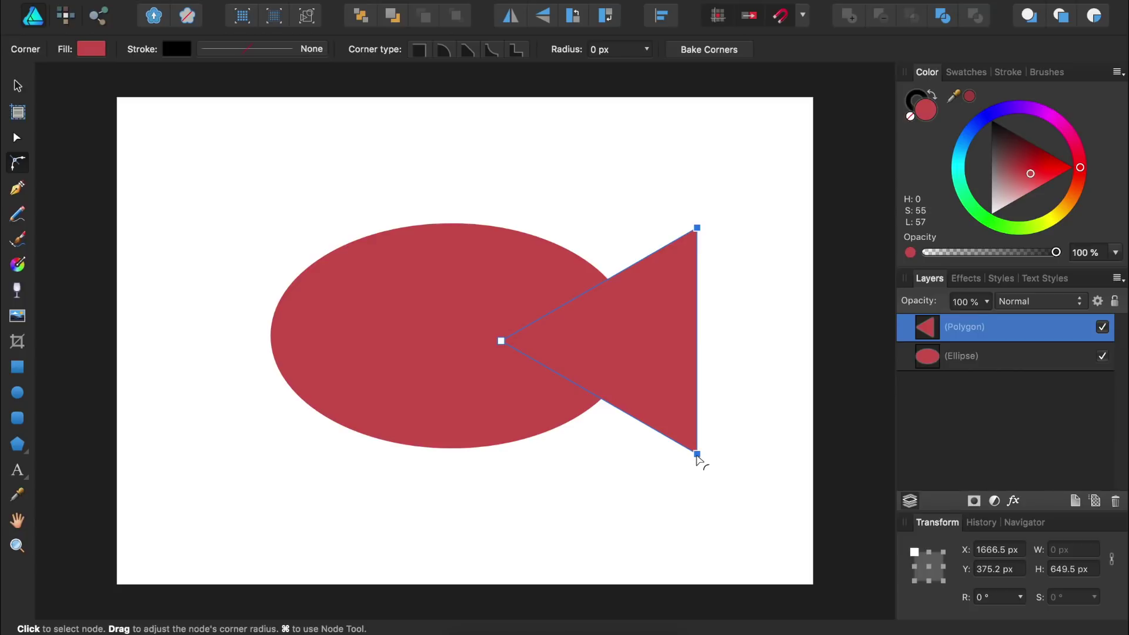
mouse_move(697, 457)
left_mouse_down()
mouse_move(643, 360)
mouse_move(691, 438)
left_mouse_up()
left_click(744, 444)
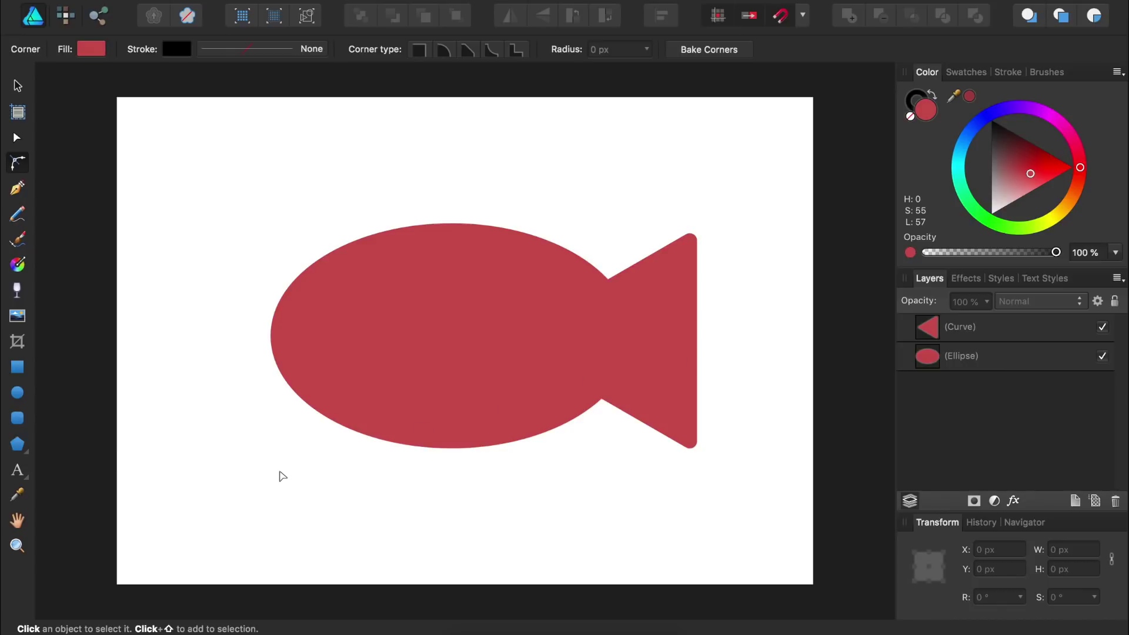
Draw a smaller three-sided polygon about 310 px in size near the ellipse's left end and rotate it to 90°.
left_click(17, 445)
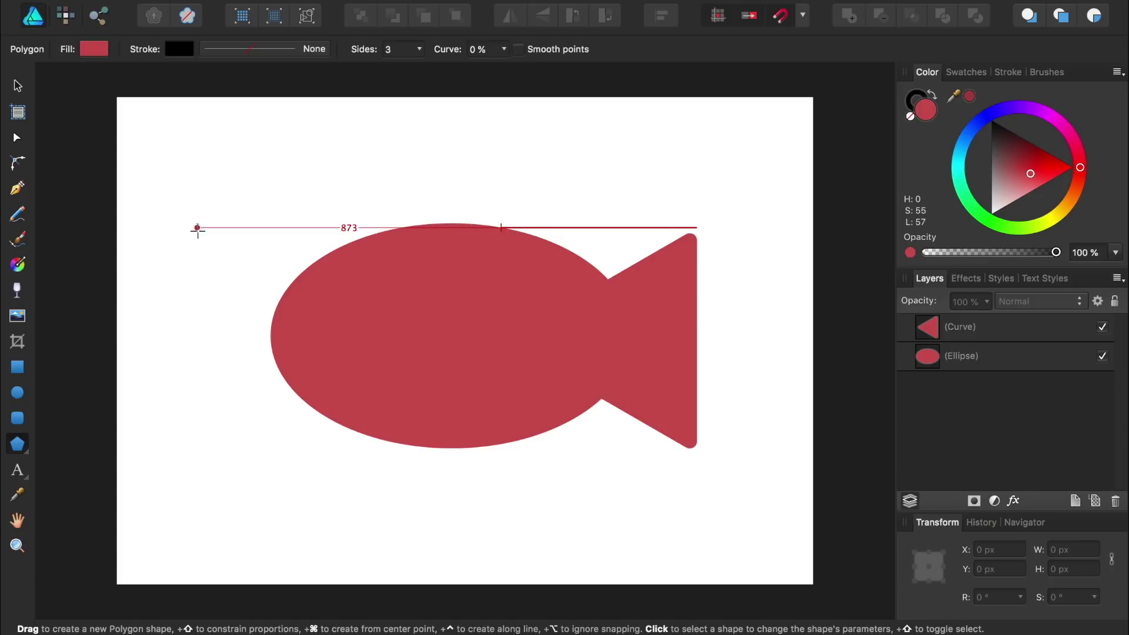
left_click_drag(197, 228, 306, 336)
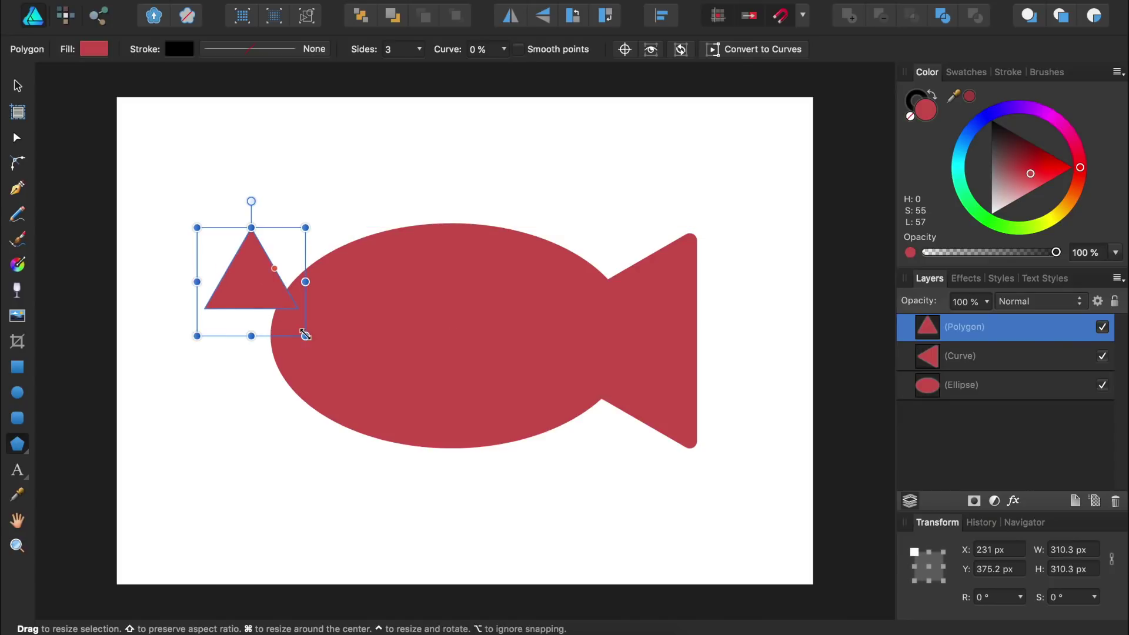
left_click_drag(252, 201, 171, 282)
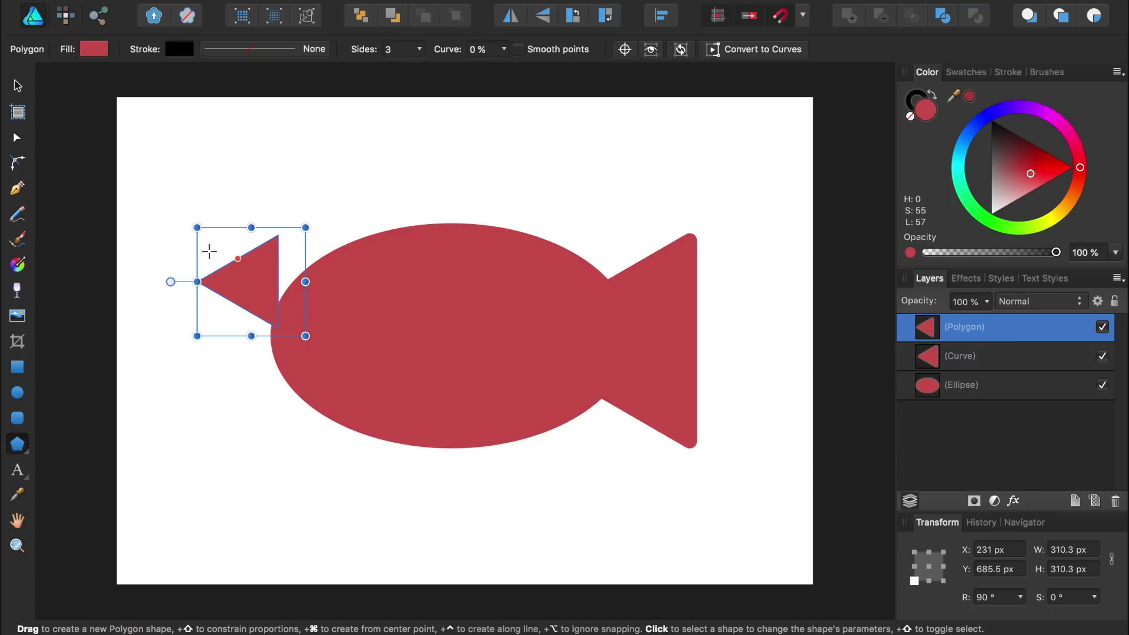
Move the small triangle onto the middle of the tail's outer edge and shrink it to about 210 px.
left_click_drag(306, 251, 749, 306)
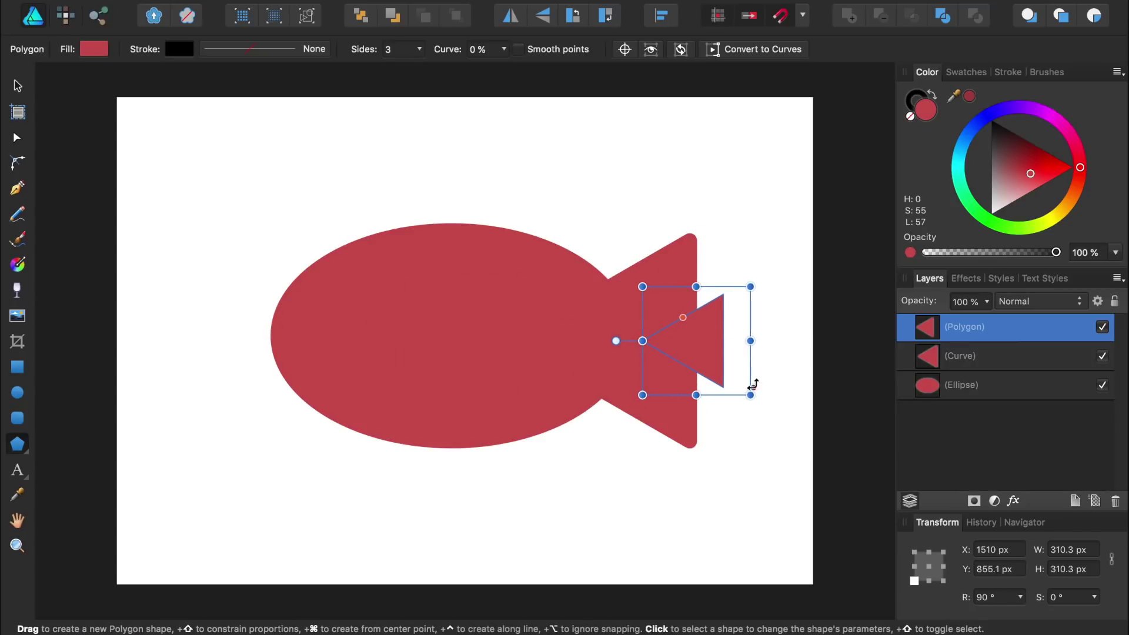
left_click_drag(750, 394, 711, 363)
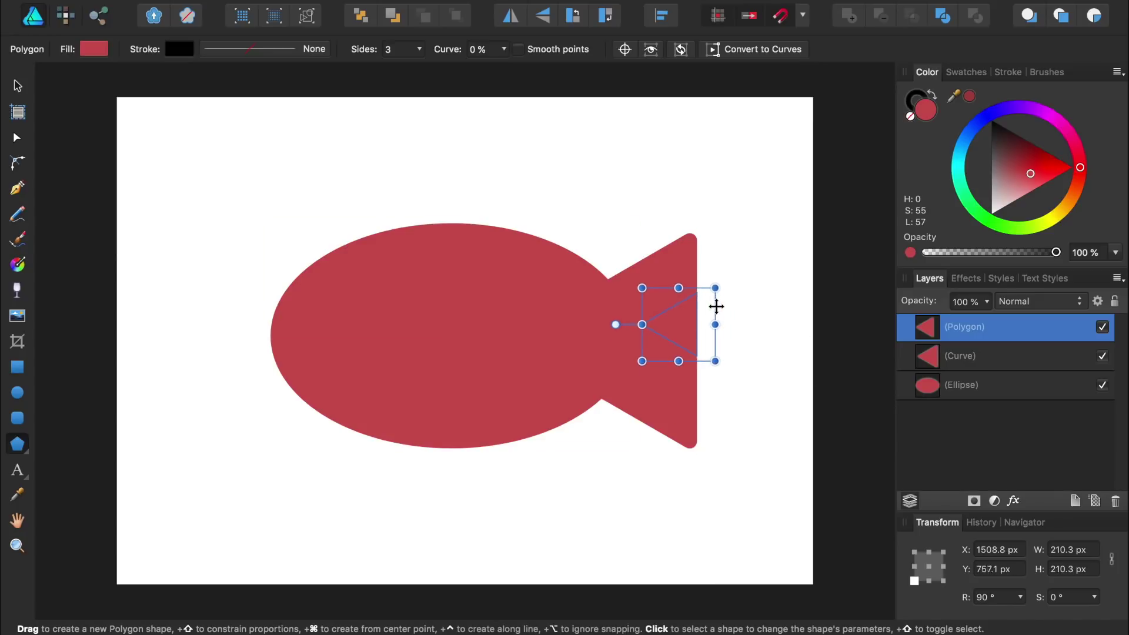
left_click_drag(716, 308, 725, 319)
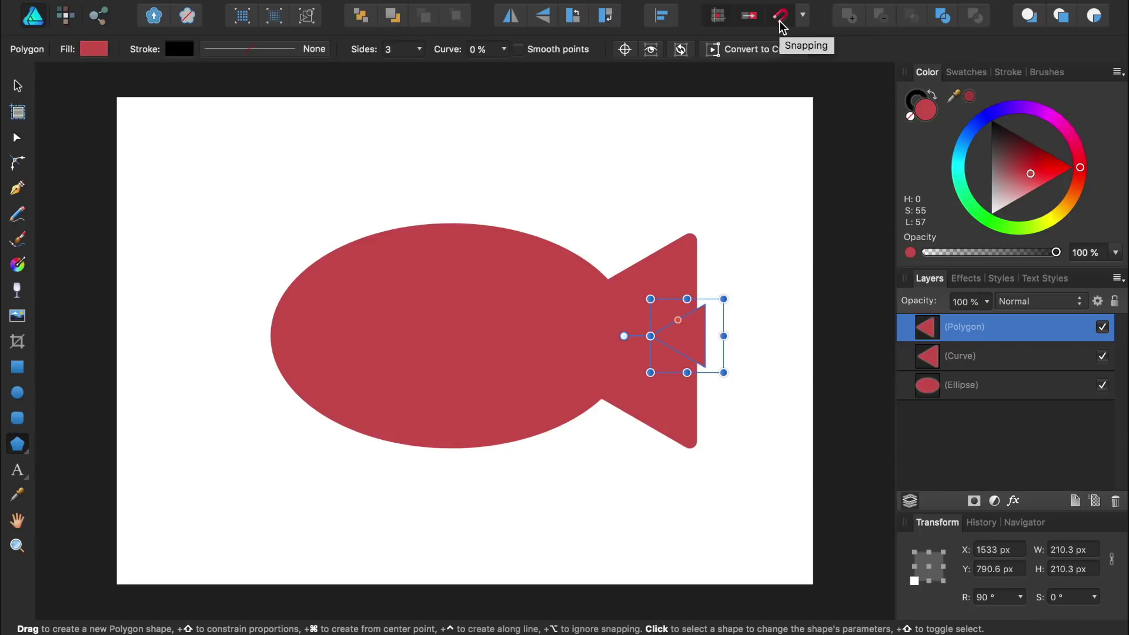
Subtract the small triangle from the tail and round the inner corner of the cut-out notch.
left_click(967, 358, "shift")
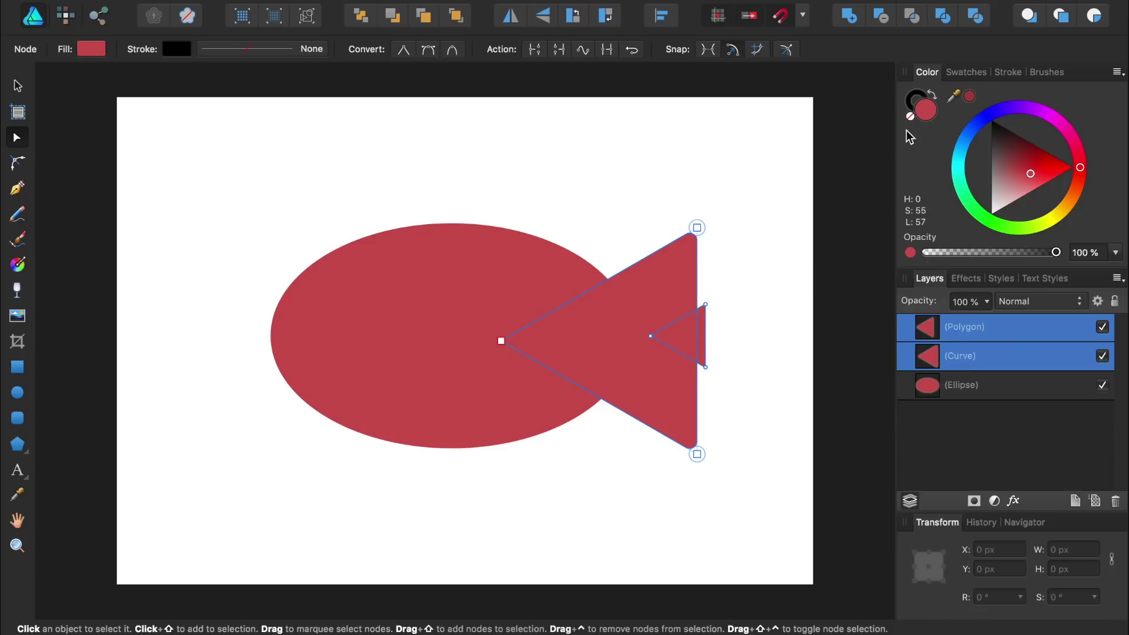
left_click(881, 16)
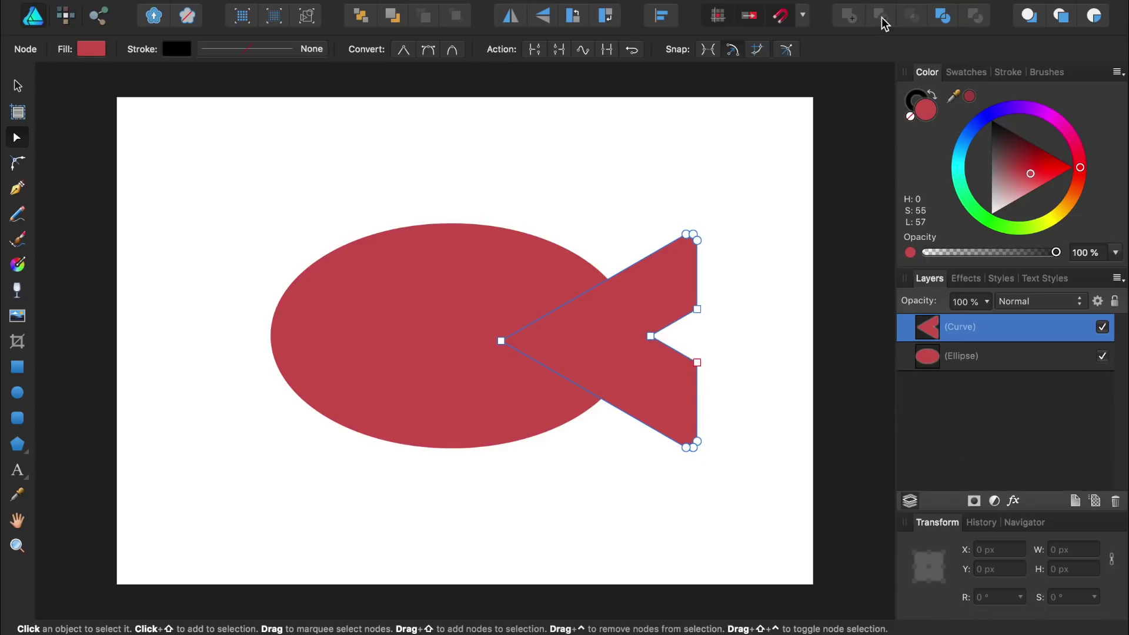
scroll(641, 348, "up", 5)
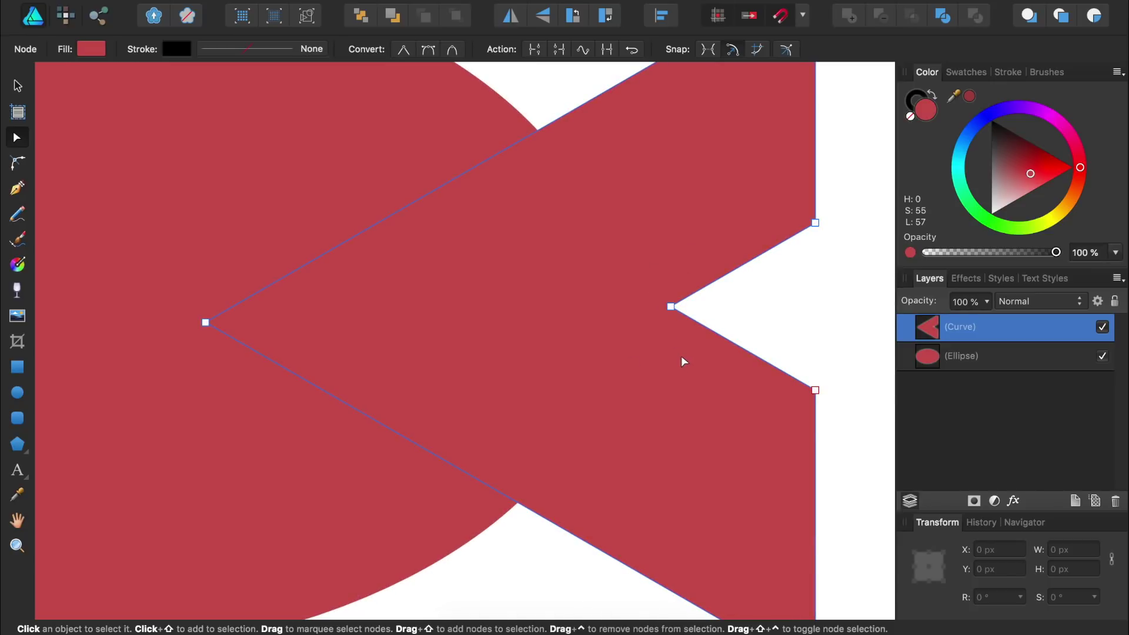
key("c")
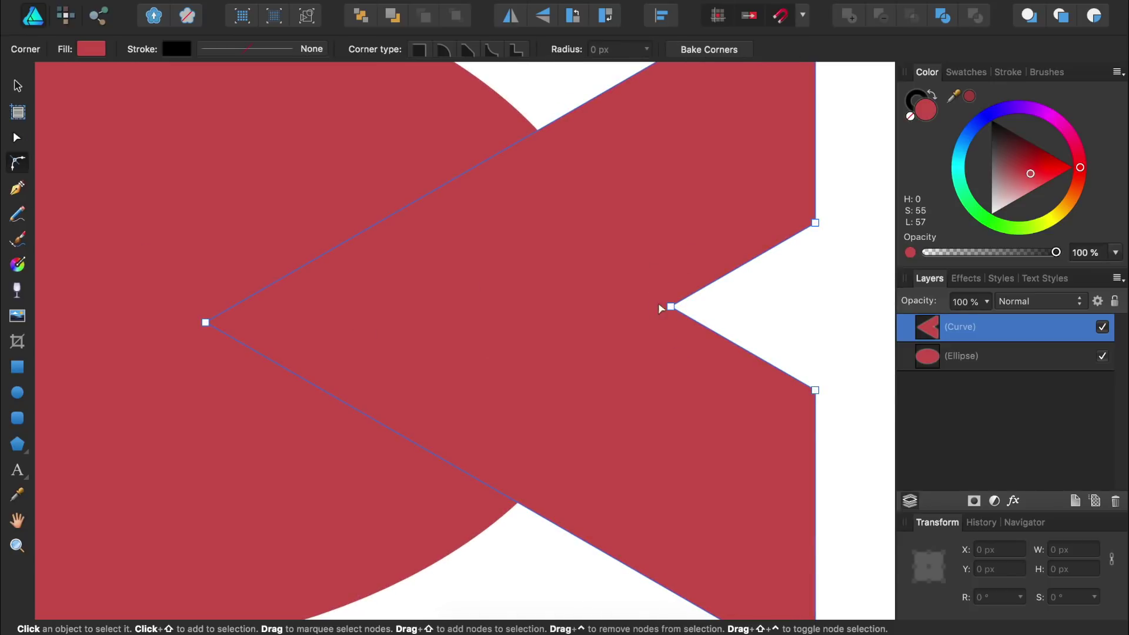
left_click_drag(671, 307, 750, 310)
left_click(851, 301)
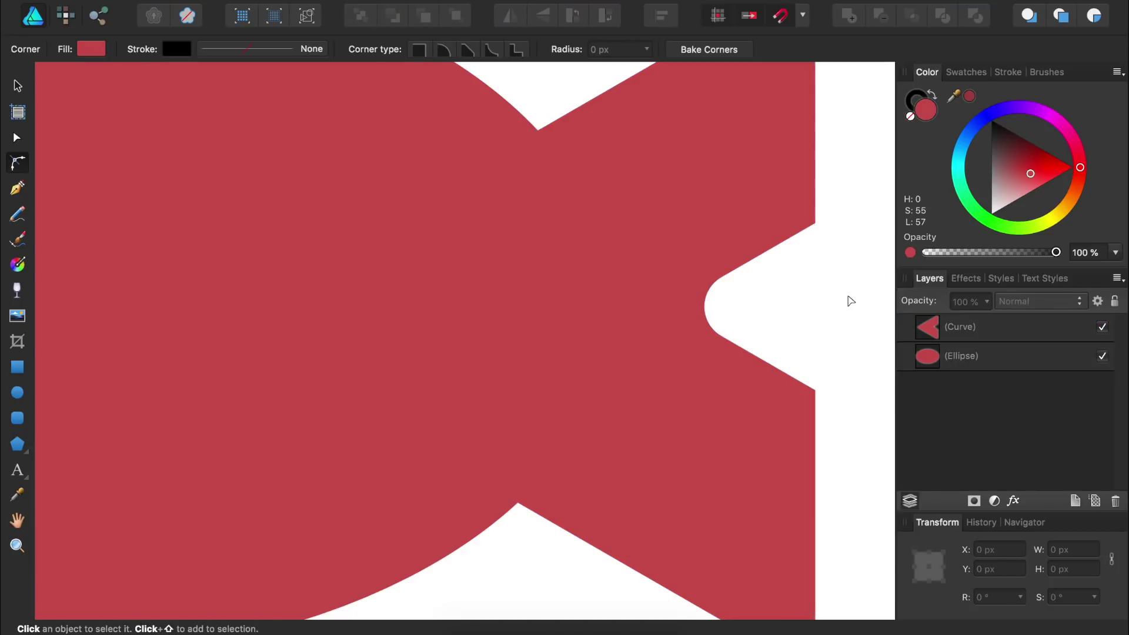
key("super+0")
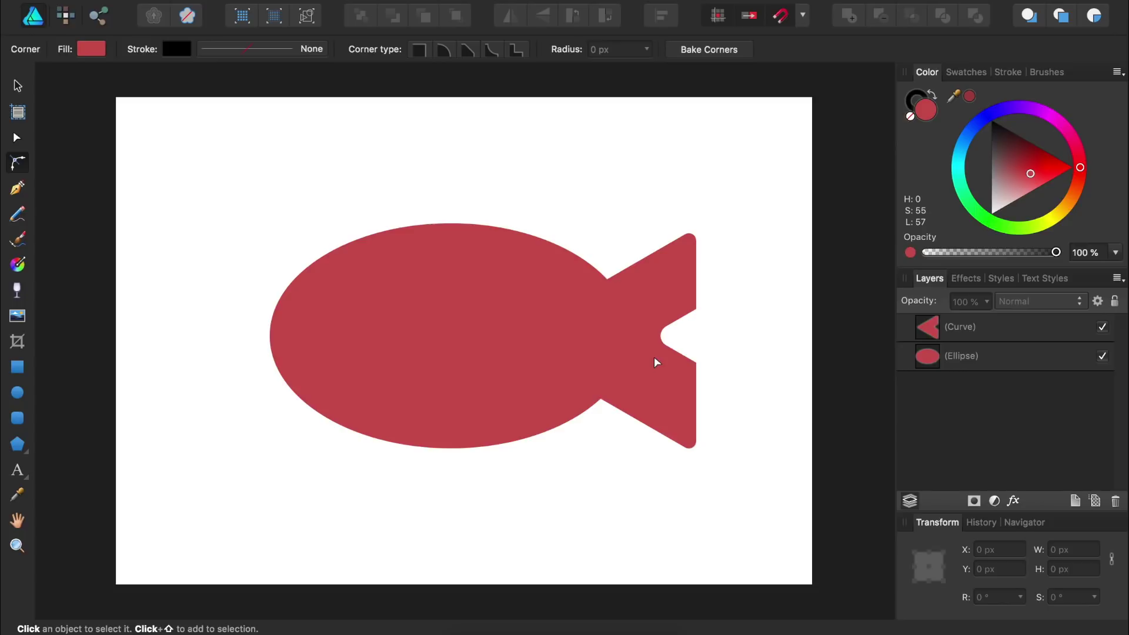
Draw a rectangle about 848 × 460 px over the tail's lower half and fill it with a darker red, lightness 42.
left_click(17, 368)
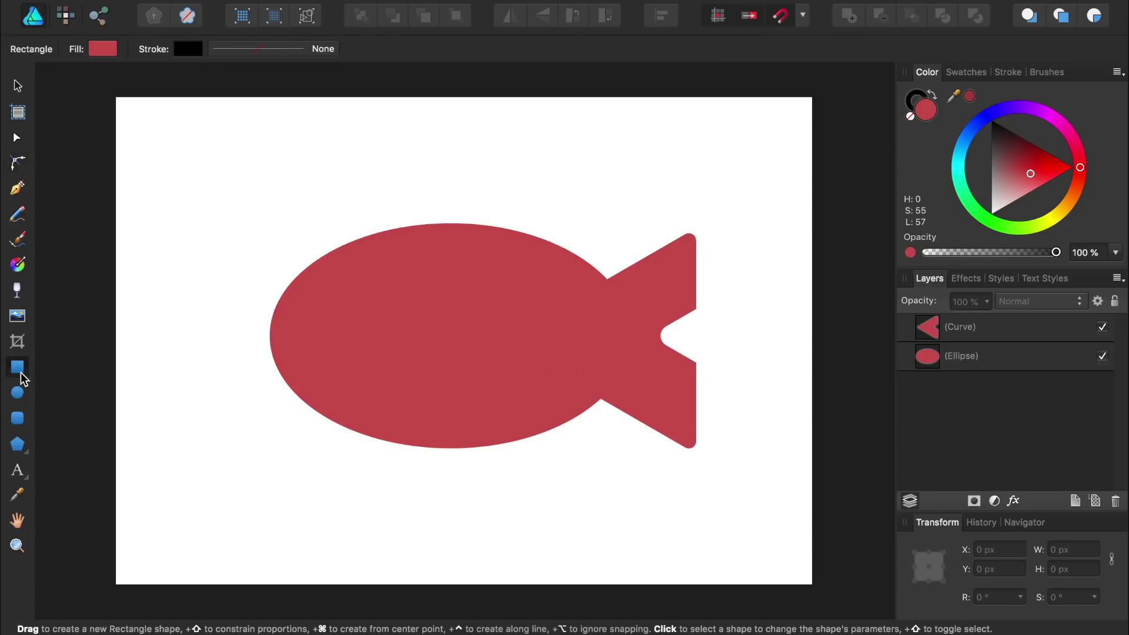
left_click_drag(796, 497, 500, 335)
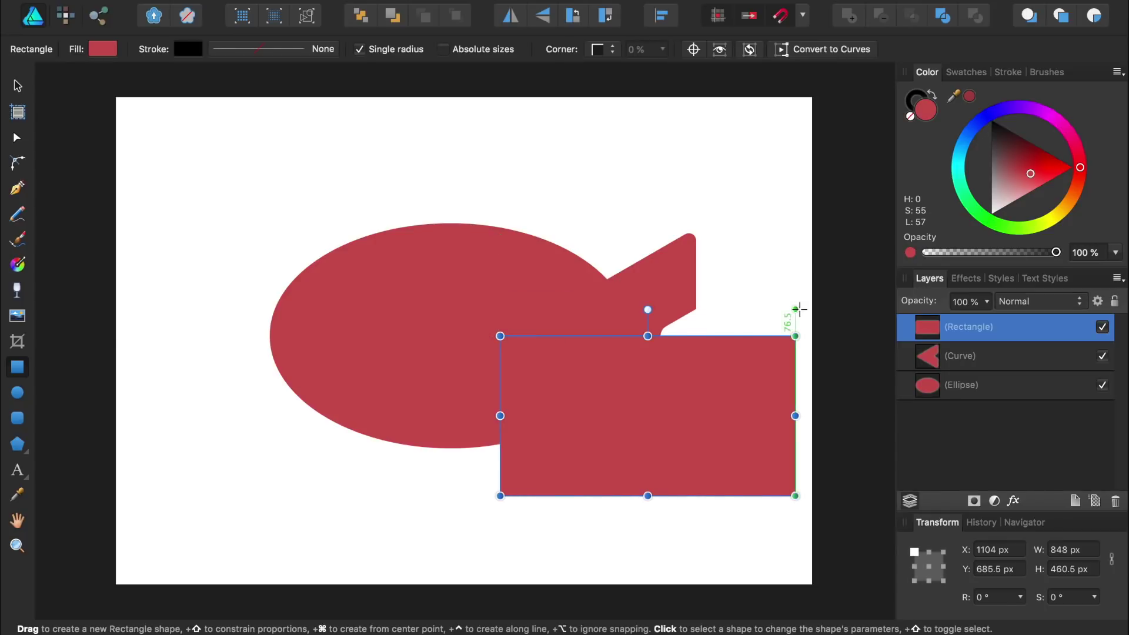
left_click(1038, 179)
left_click_drag(1033, 163, 1030, 163)
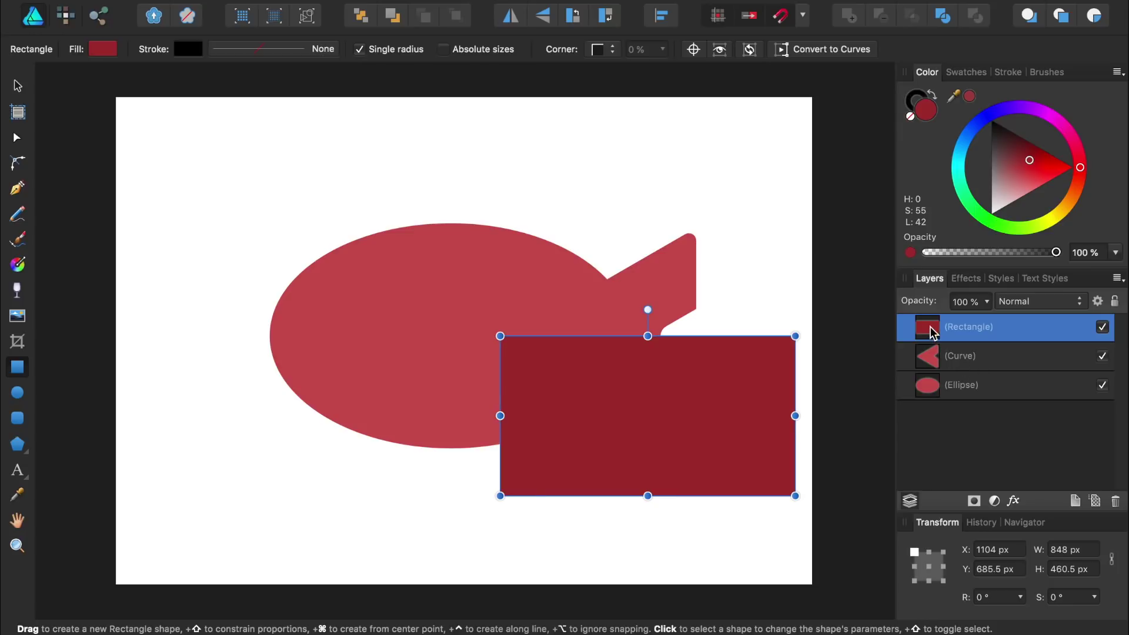
Clip the dark red rectangle inside the tail curve's layer and collapse that layer.
left_click_drag(929, 327, 927, 366)
left_click_drag(930, 366, 958, 370)
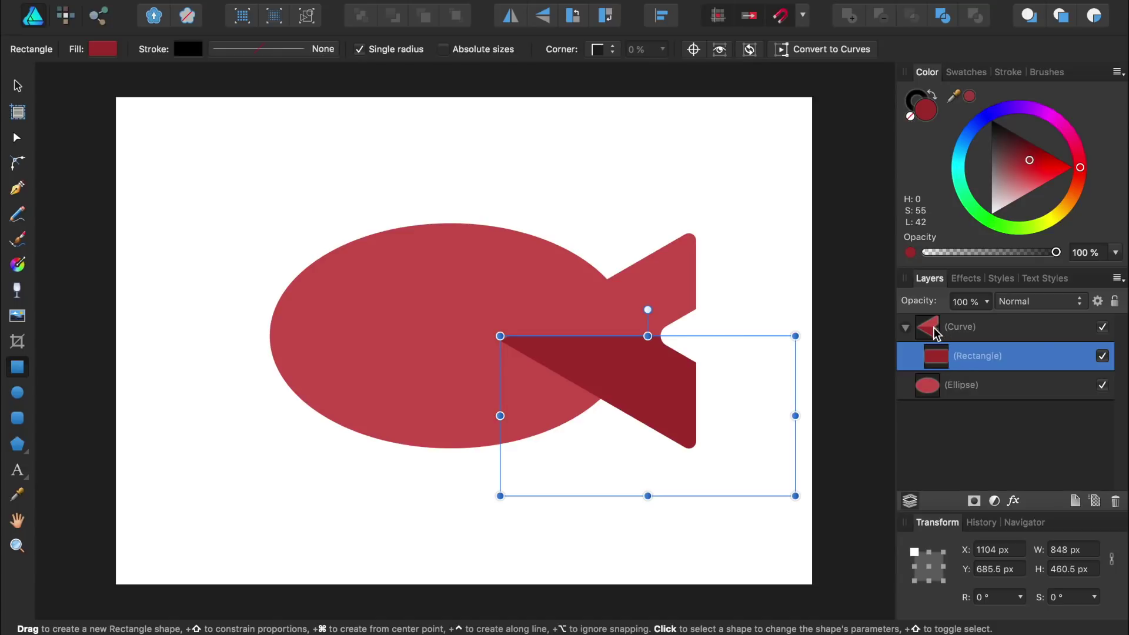
left_click(906, 327)
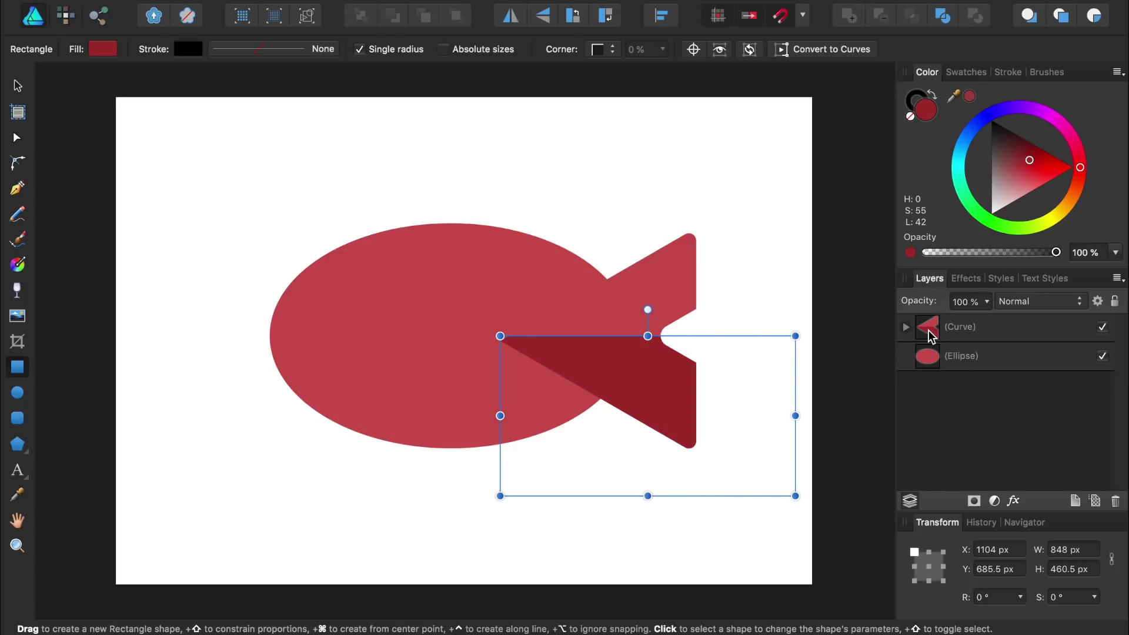
Move the tail curve below the body ellipse in the layer order and clear the selection.
left_click_drag(929, 330, 918, 370)
left_click(786, 300)
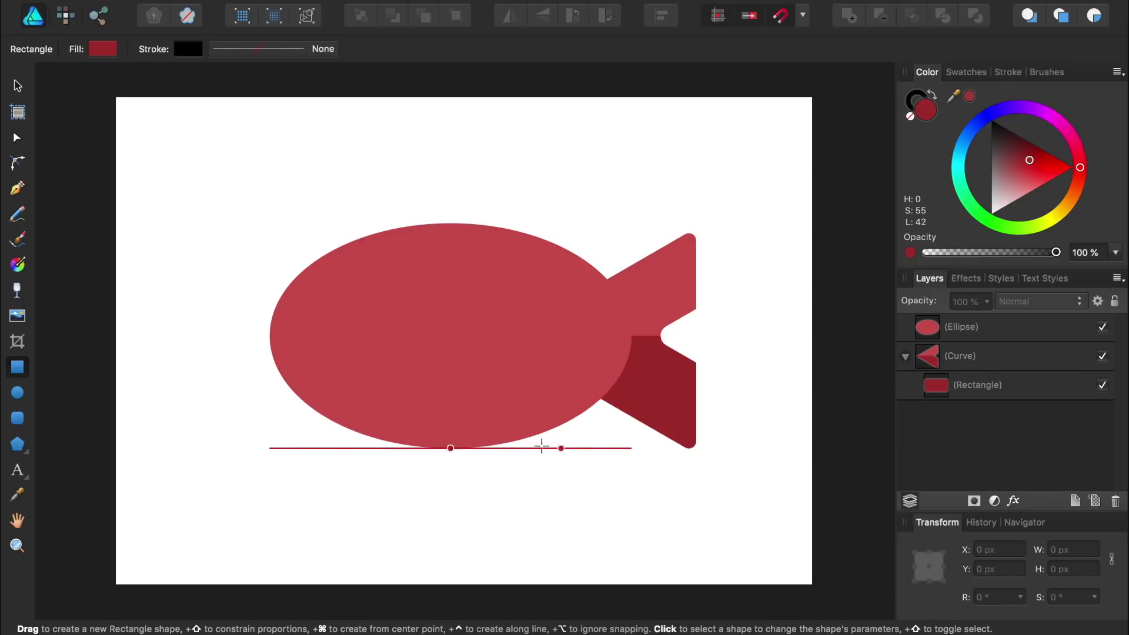
Draw a dark red rounded rectangle about 702 × 136 px beneath the body and round its corners to 50%.
left_click(17, 418)
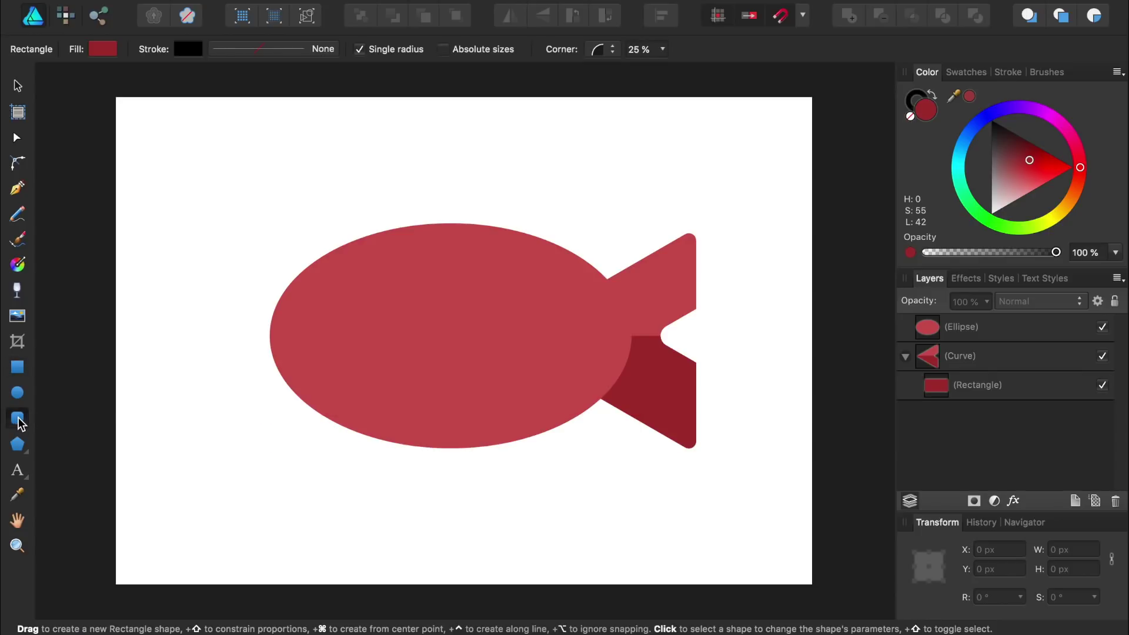
left_click_drag(340, 472, 584, 518)
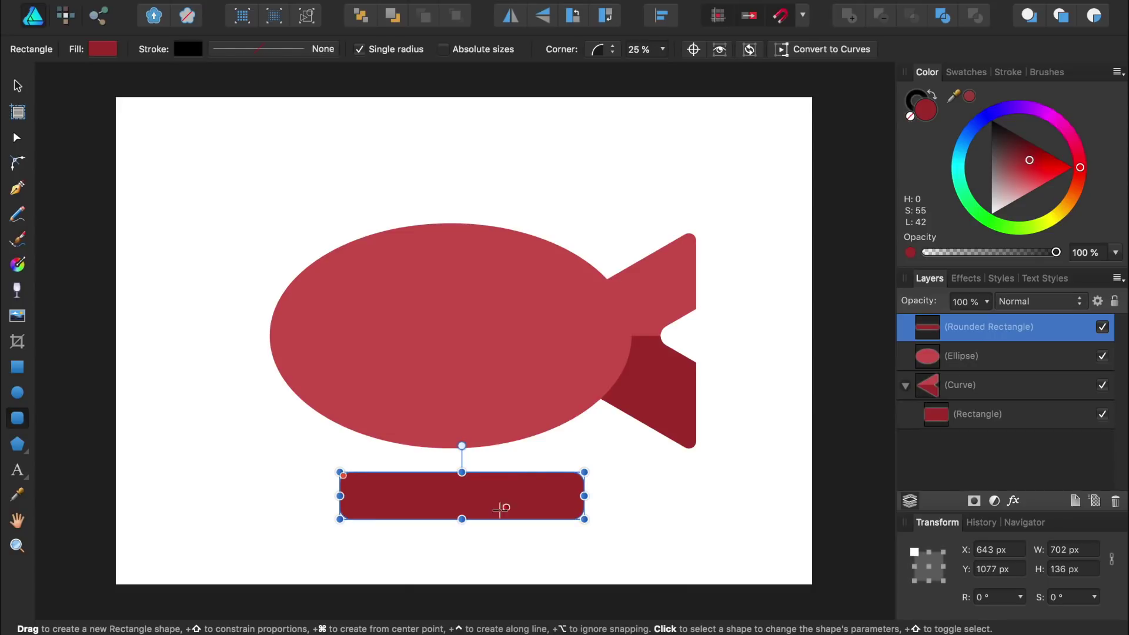
scroll(421, 494, "up", 4)
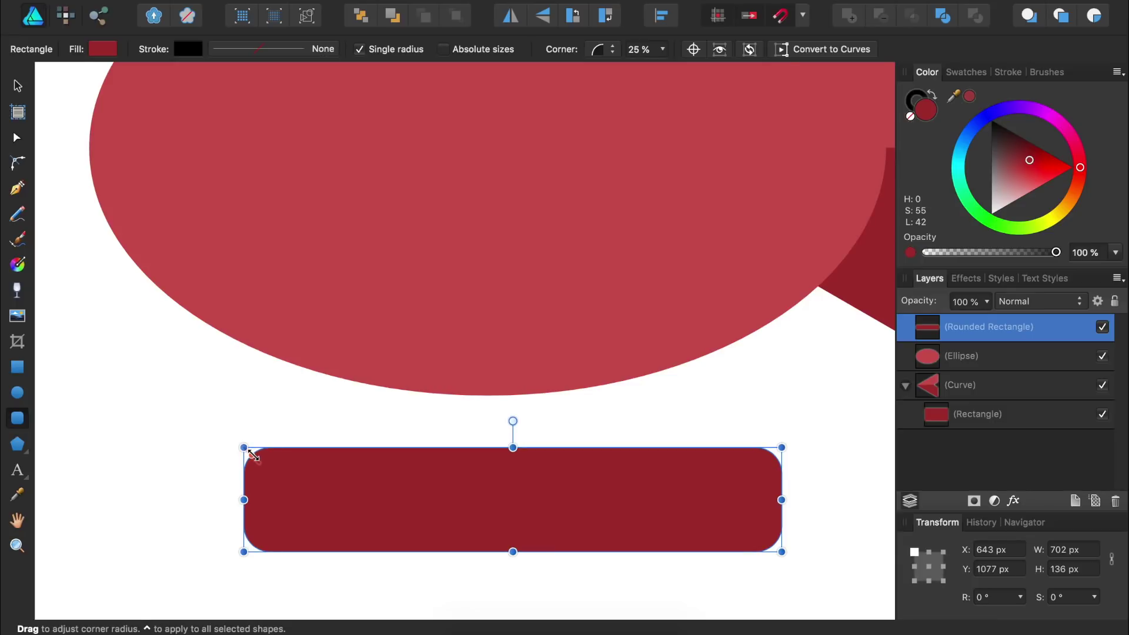
left_click_drag(253, 455, 421, 504)
scroll(424, 505, "right", 3)
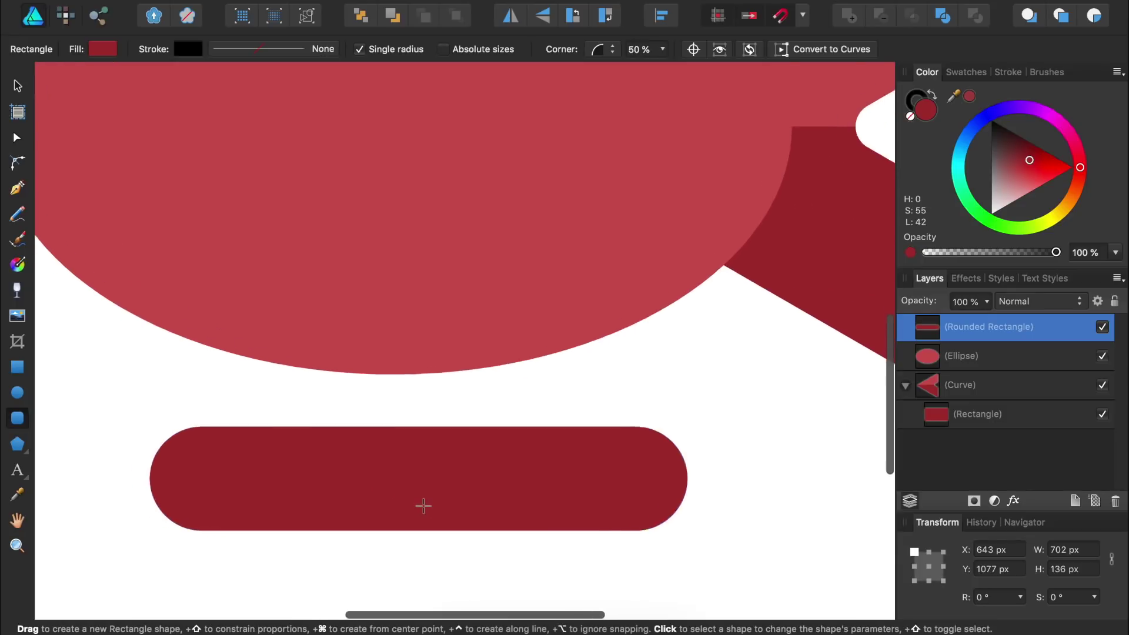
Shrink the rounded bar to about 451 × 84 px and place it across the body's lower edge near the tail.
scroll(422, 506, "down", 5)
left_click_drag(586, 482, 599, 375)
left_click_drag(477, 411, 476, 384)
left_click_drag(554, 341, 579, 356)
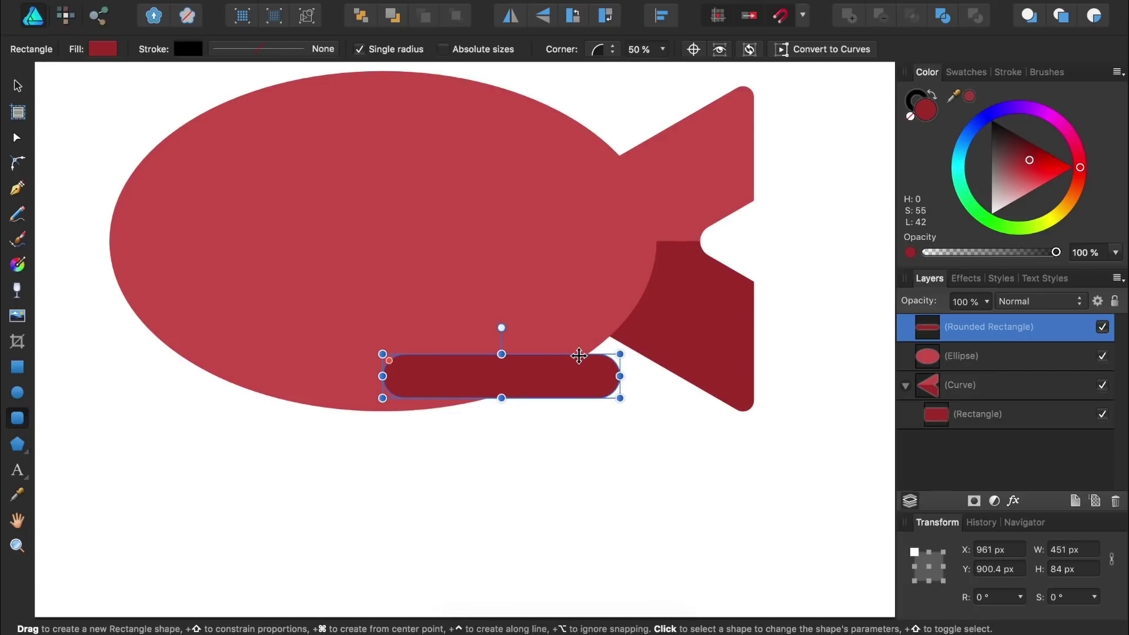
Send the rounded bar behind the body and tail in the layer order and collapse the tail curve's layer.
left_click_drag(579, 355, 916, 425)
left_click(905, 356)
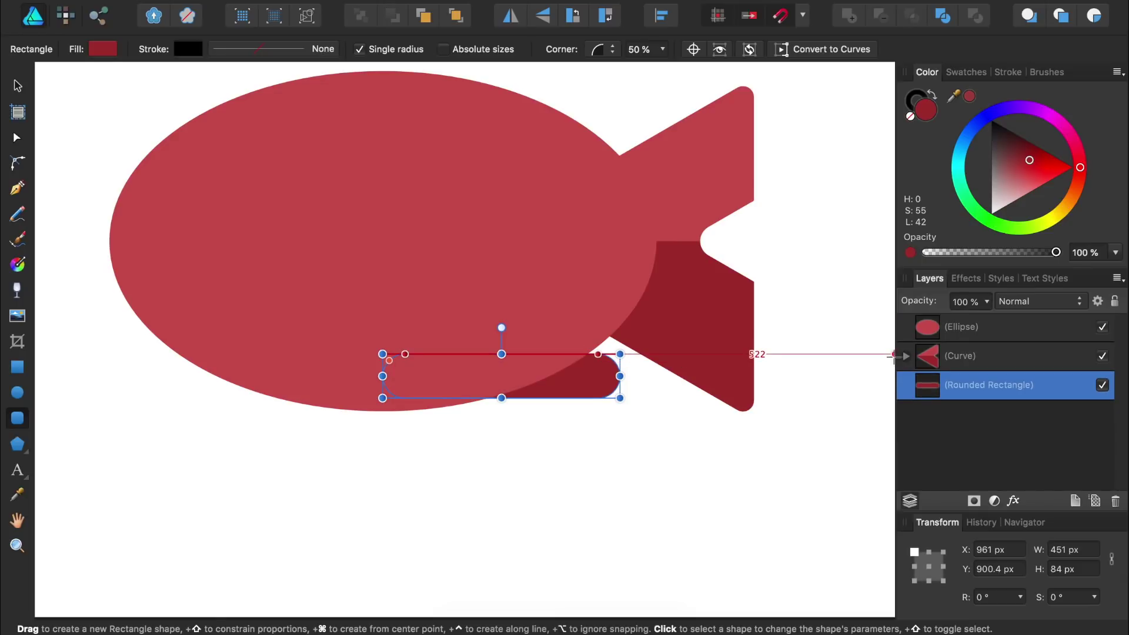
Draw a rounded rectangle about 924 × 359 px behind the body's upper half and round its corners to 50%.
scroll(557, 292, "up", 2)
scroll(558, 293, "up", 3)
scroll(558, 293, "left", 1)
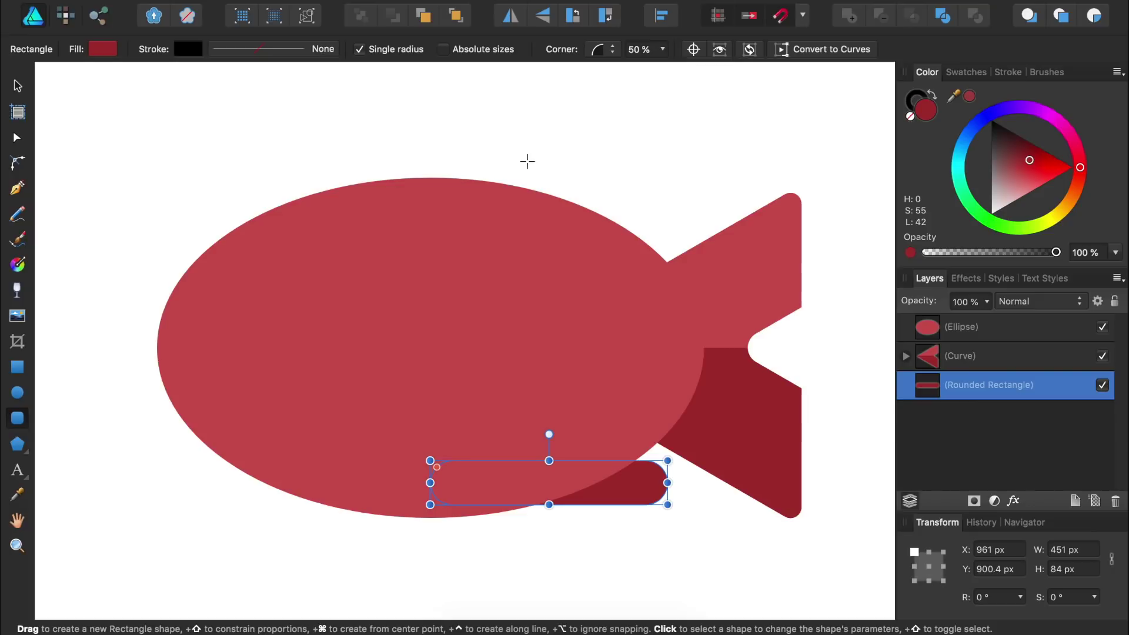
left_click_drag(195, 113, 682, 302)
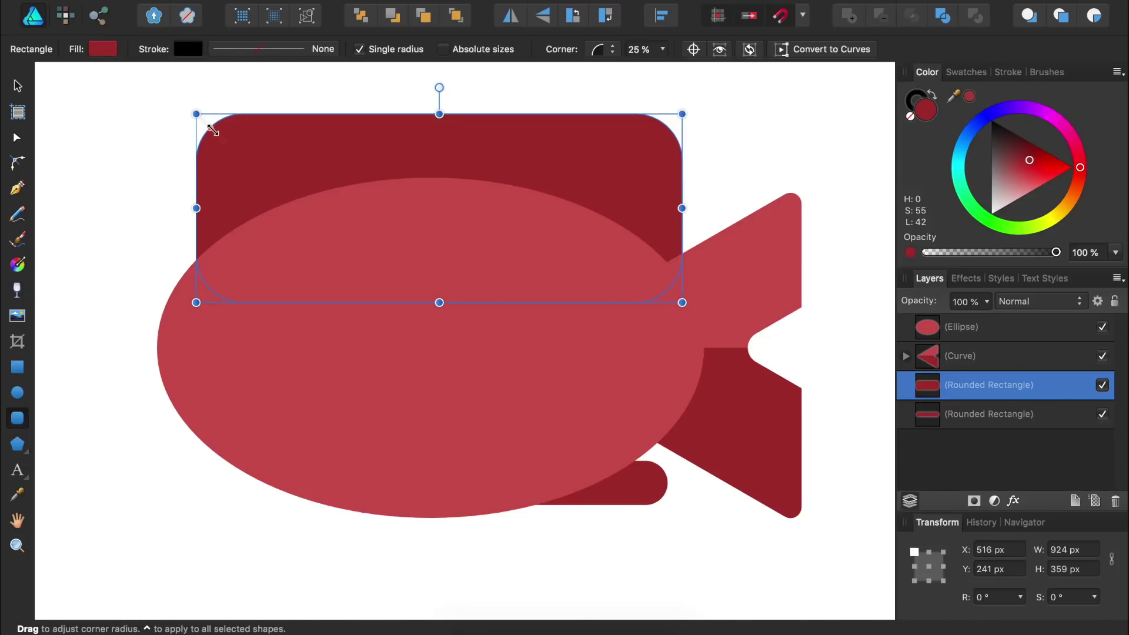
left_click_drag(210, 127, 372, 227)
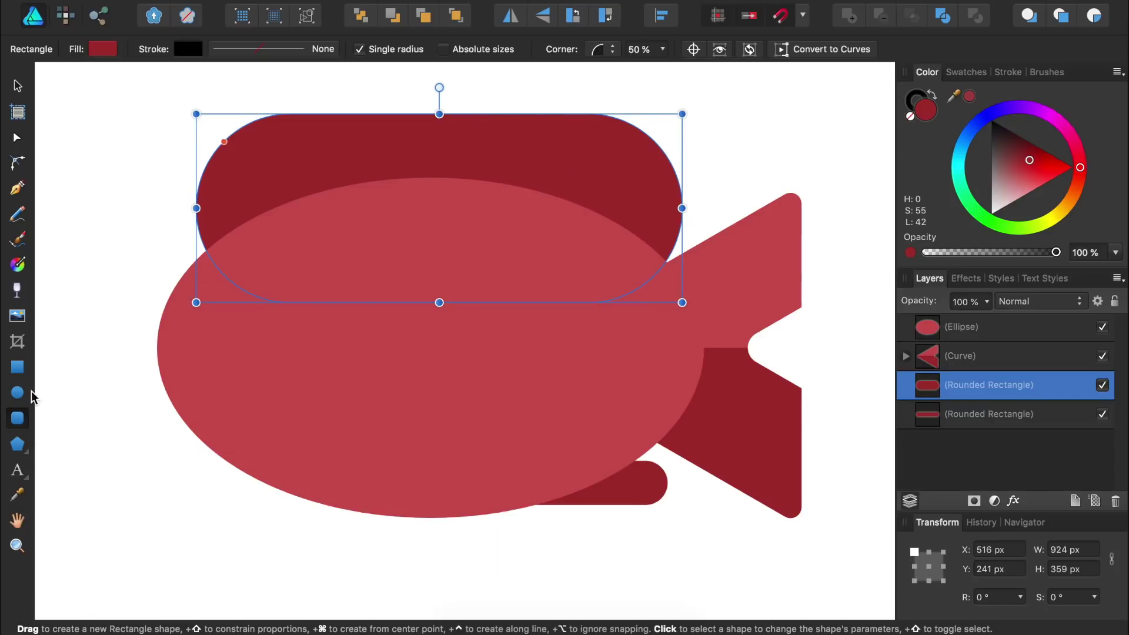
Draw a circle about 362.5 px wide and move it over the upper edge of the large rounded rectangle, nearer the tail.
left_click(16, 394)
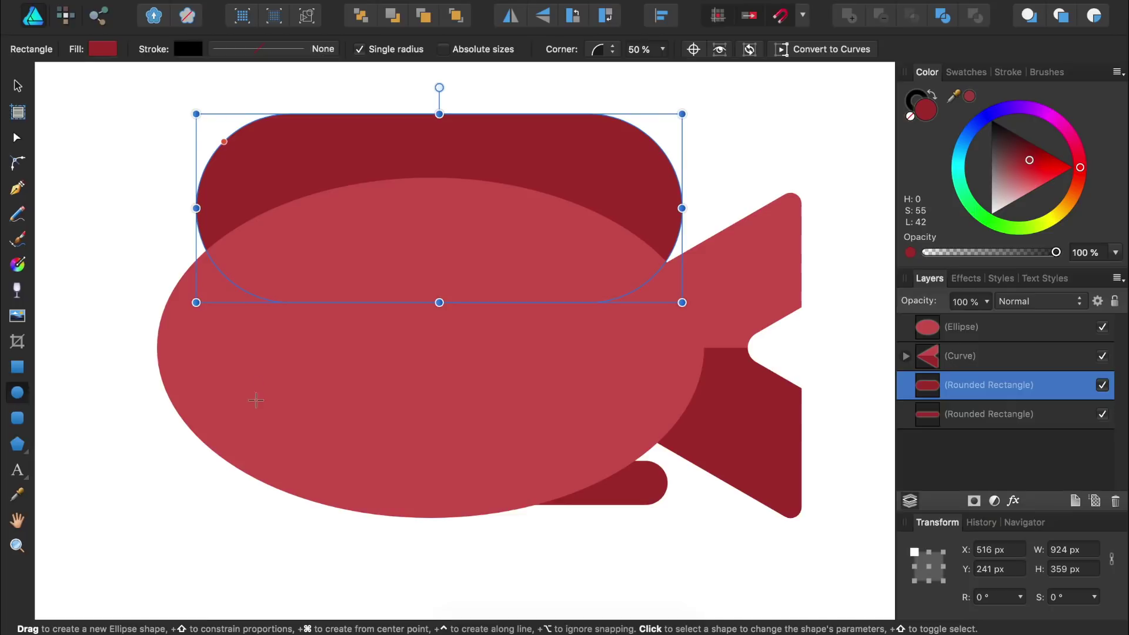
left_click_drag(256, 399, 477, 207)
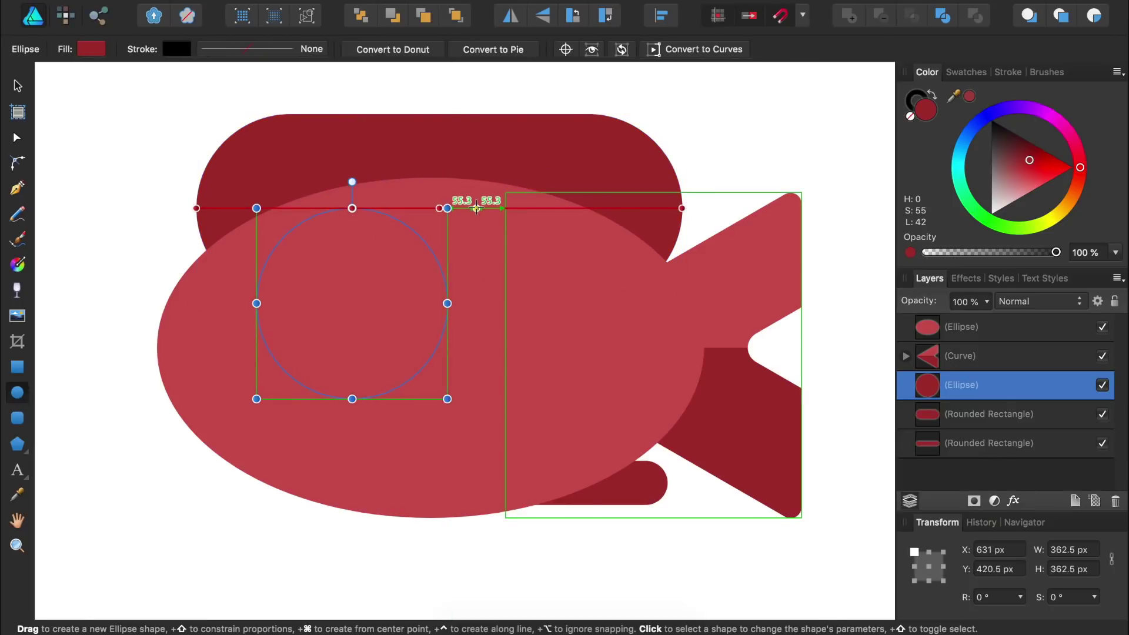
left_click_drag(396, 209, 559, 118)
Subtract the circle from the large rounded rectangle as an editable compound shape.
scroll(541, 107, "up", 3)
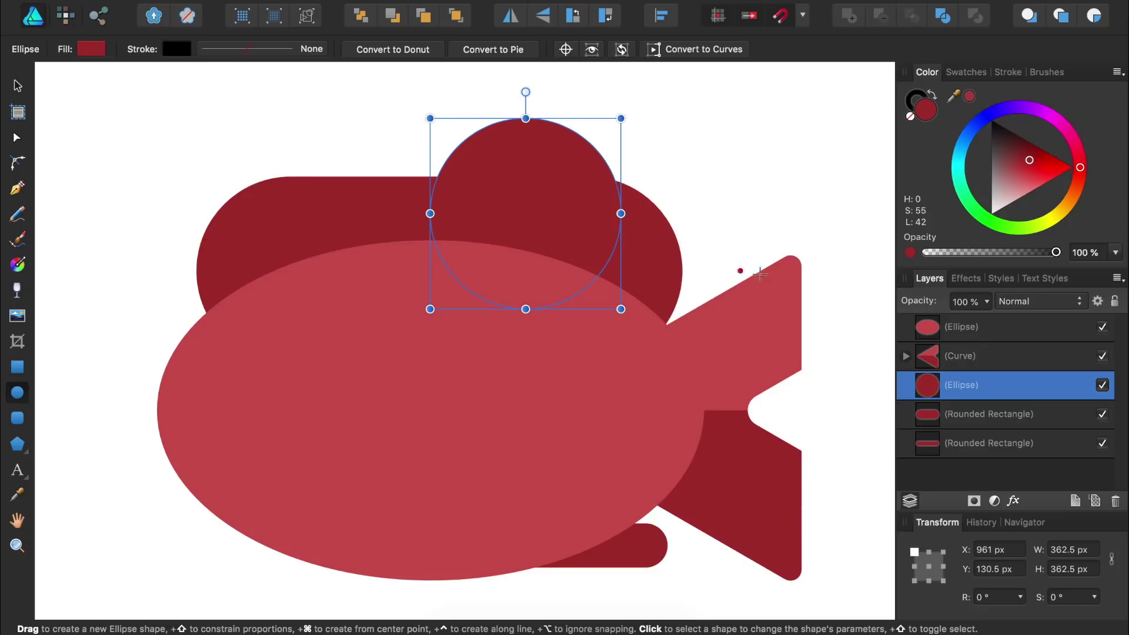
left_click(995, 419, "shift")
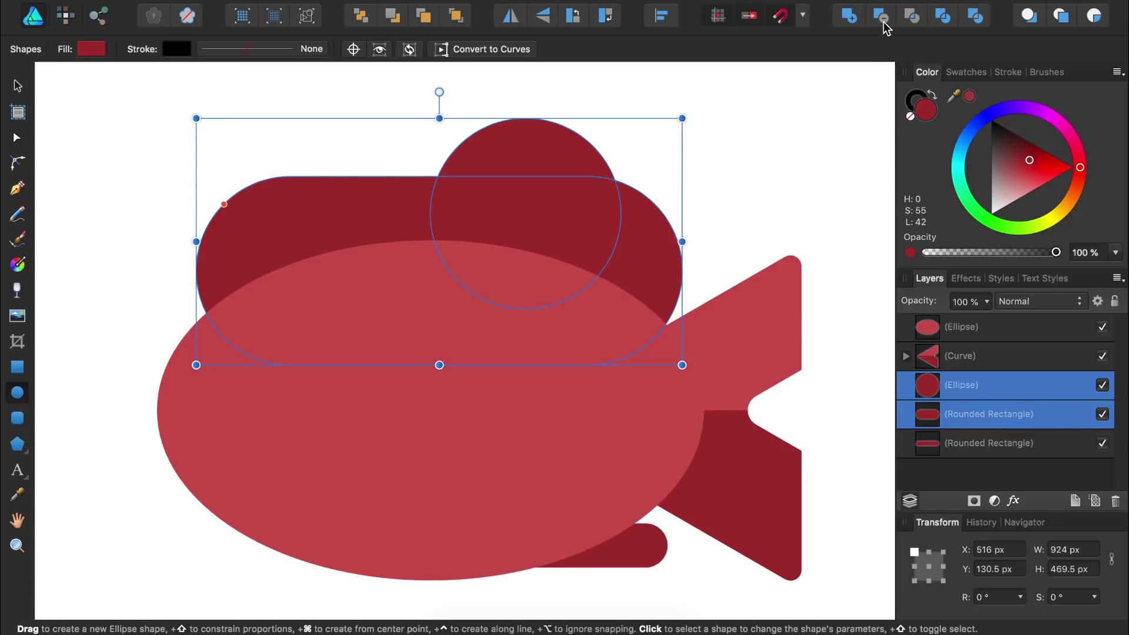
left_click(883, 20)
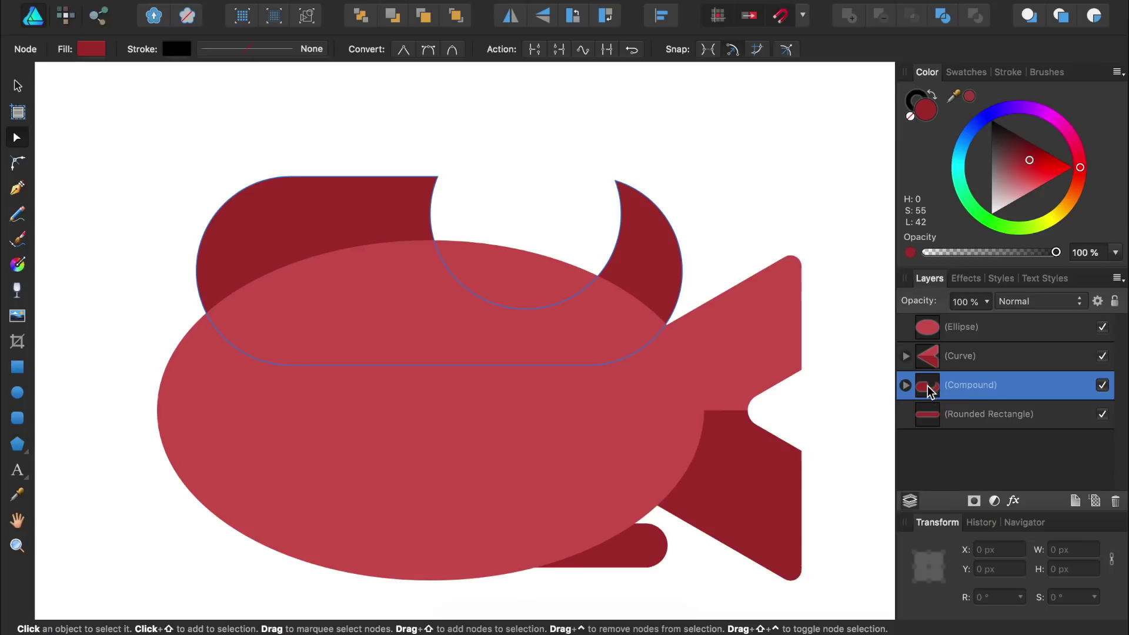
Move the compound's cut-out circle slightly down toward the tail and widen it to about 431.5 px.
left_click(906, 386)
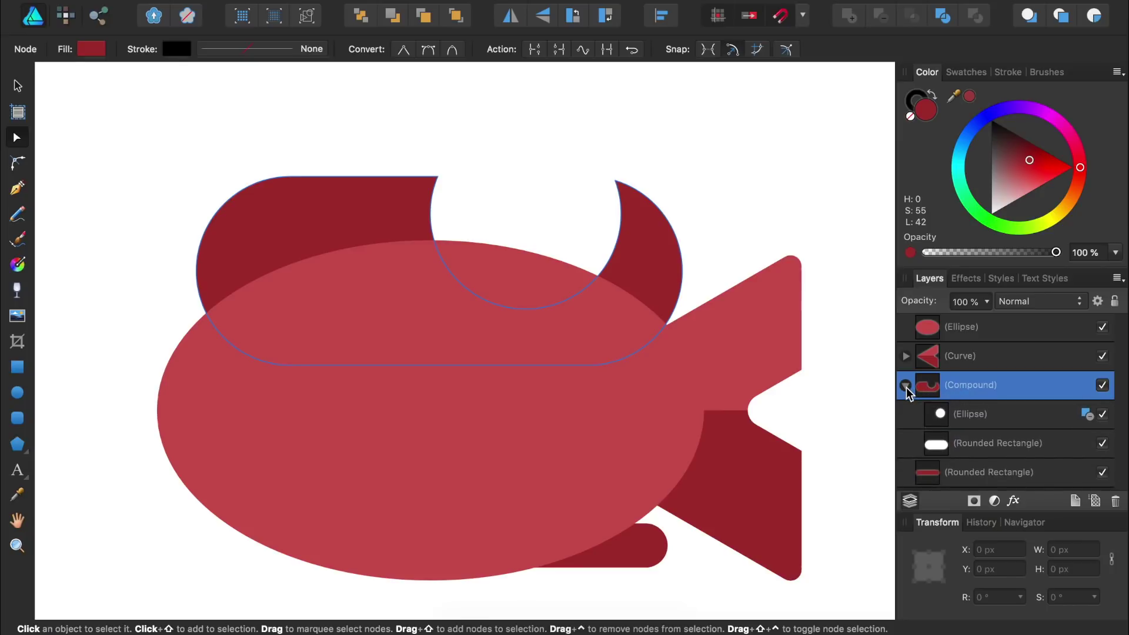
left_click(975, 421)
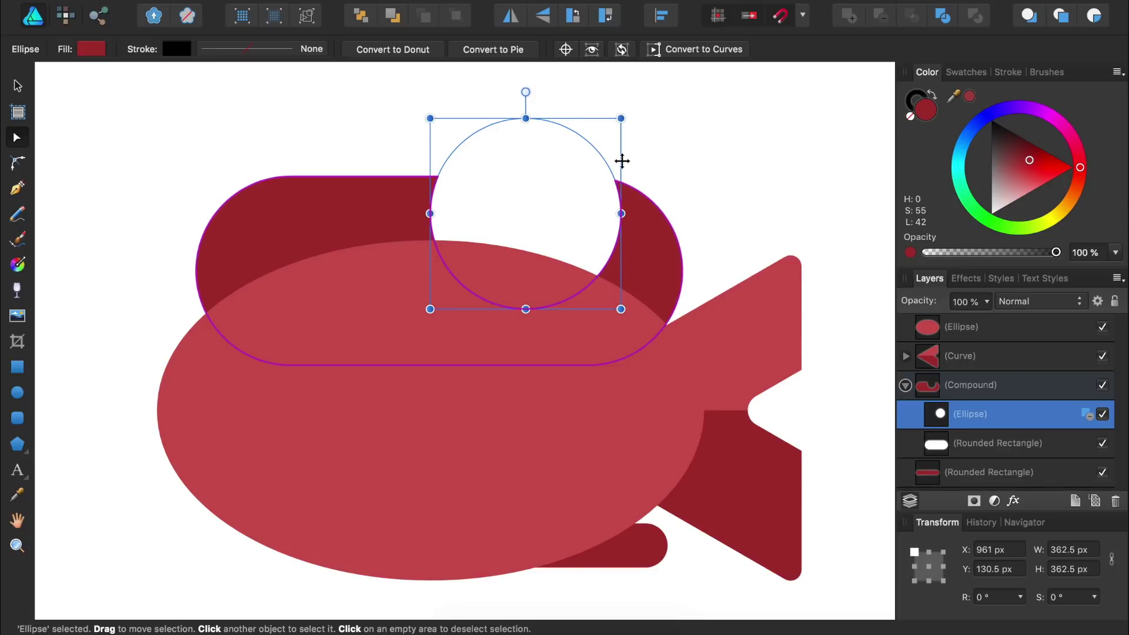
left_click_drag(620, 158, 642, 179)
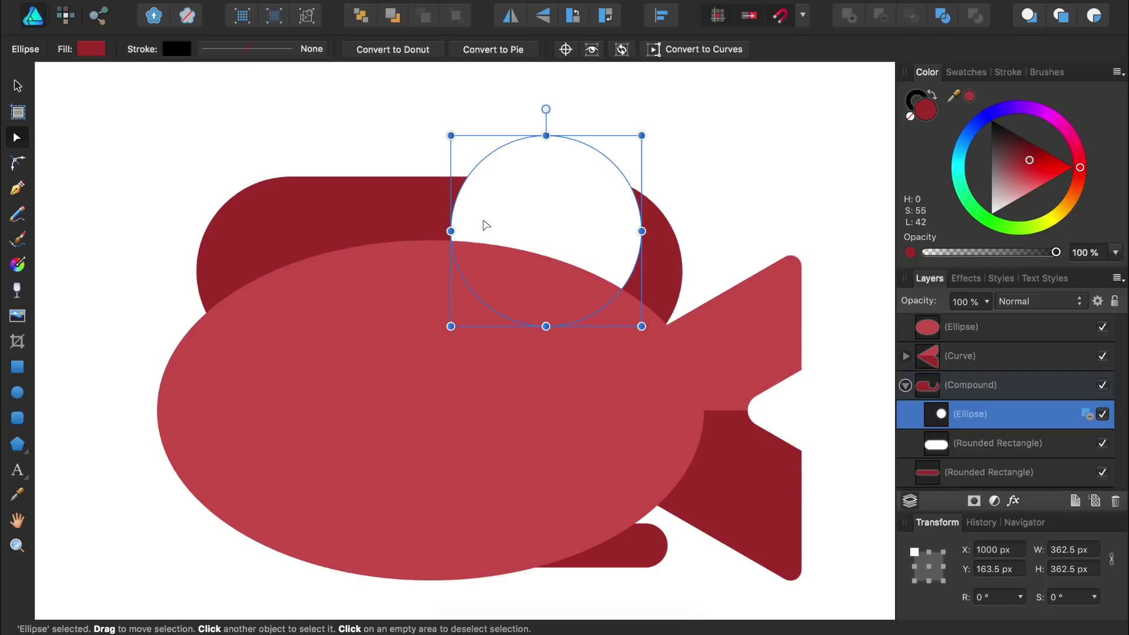
left_click_drag(451, 231, 415, 233)
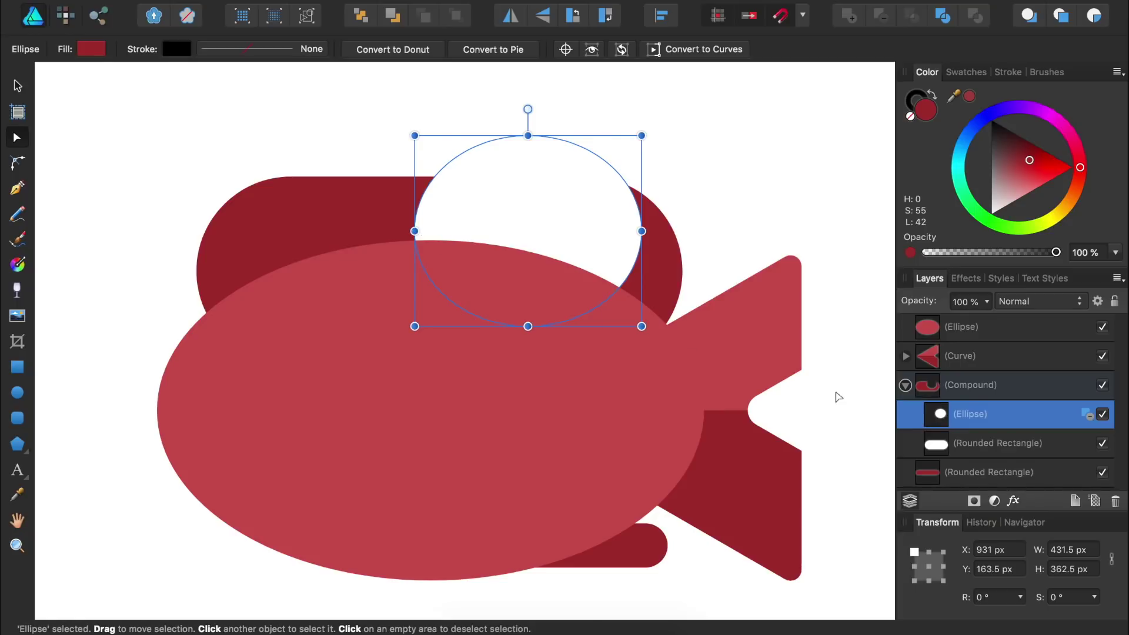
Convert the whole compound fin shape to curves.
left_click(976, 384)
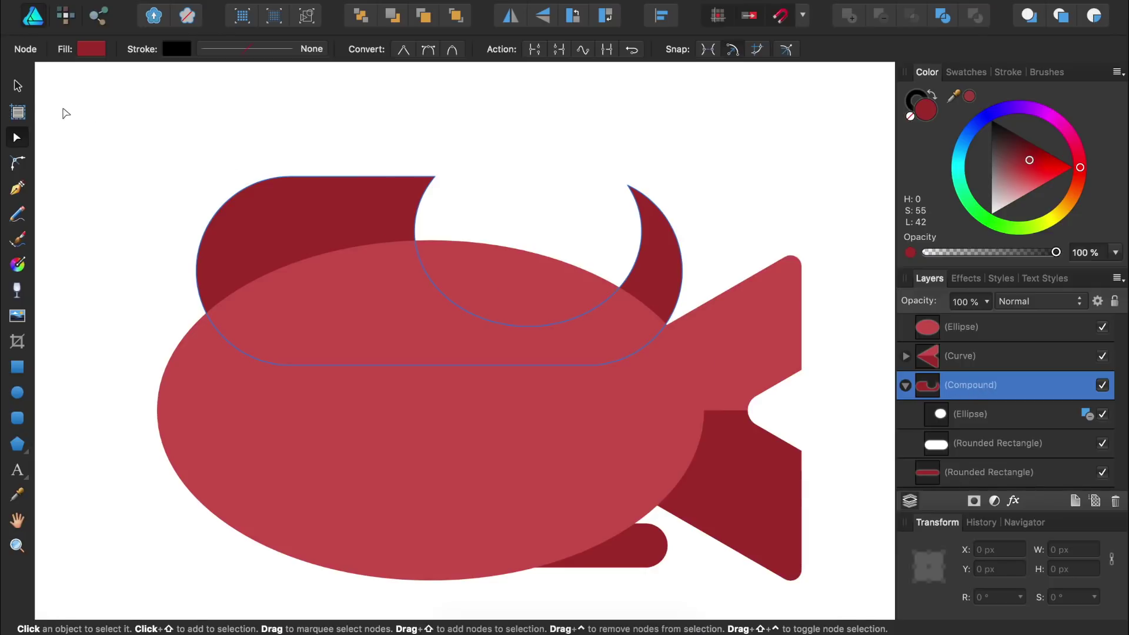
left_click(19, 87)
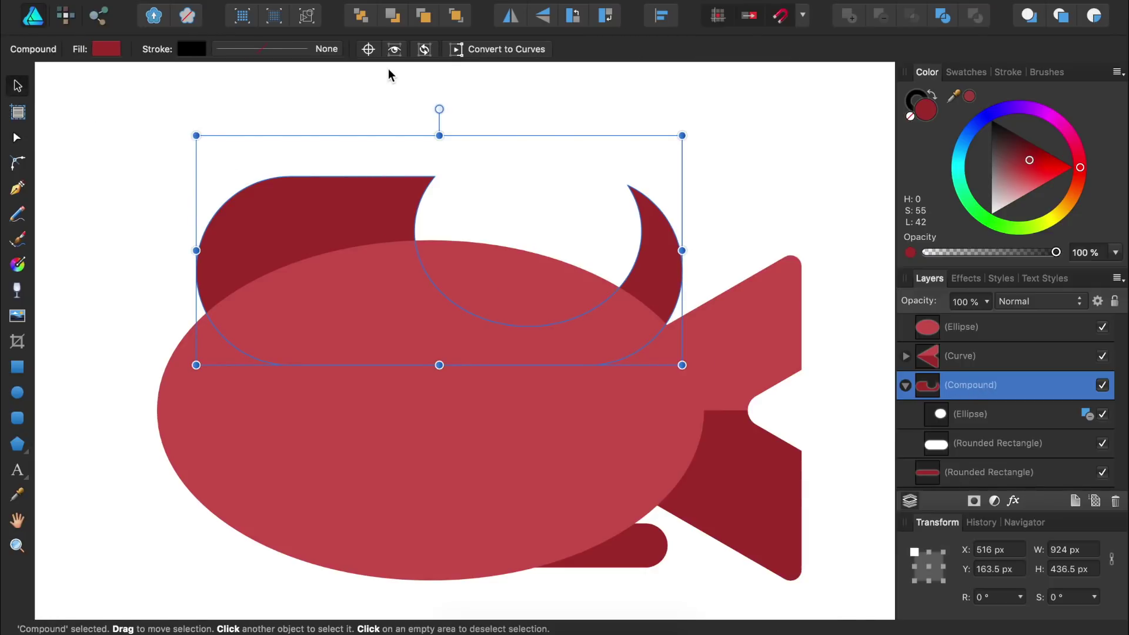
left_click(507, 49)
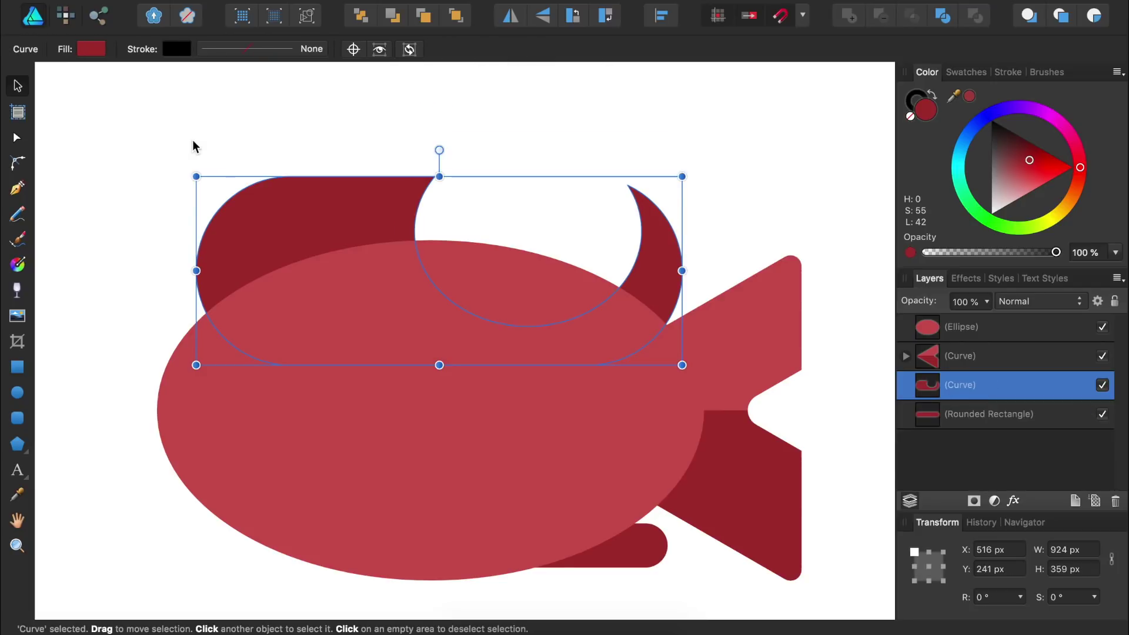
Round the two pointed tips of the fin curve, using a radius of about 11.9 px on the rear tip.
left_click(16, 165)
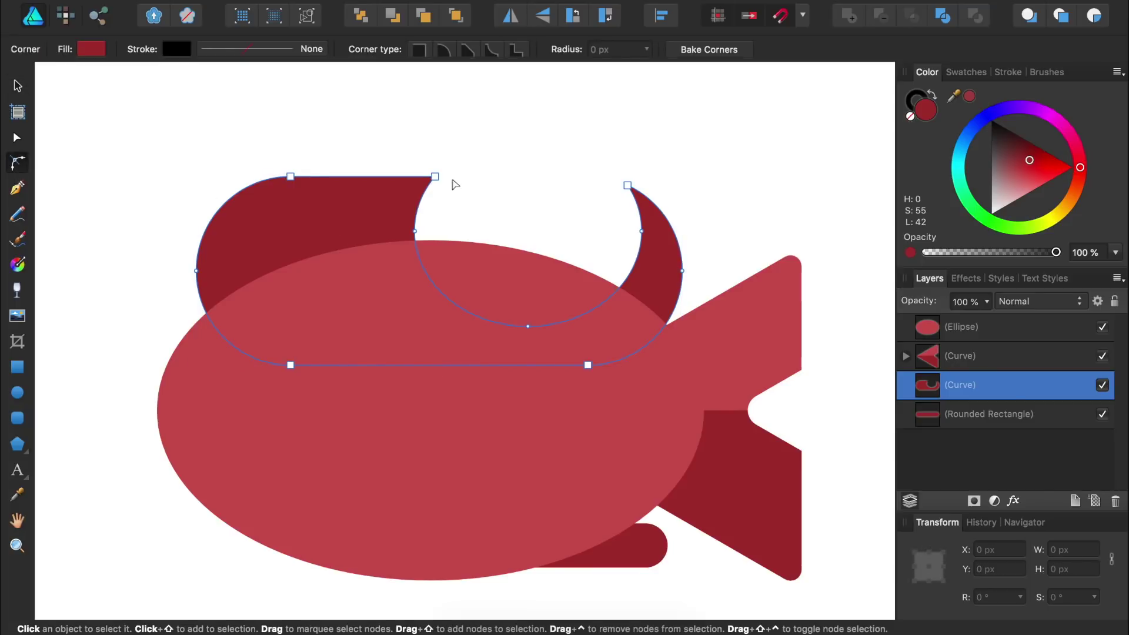
left_click_drag(629, 185, 635, 191)
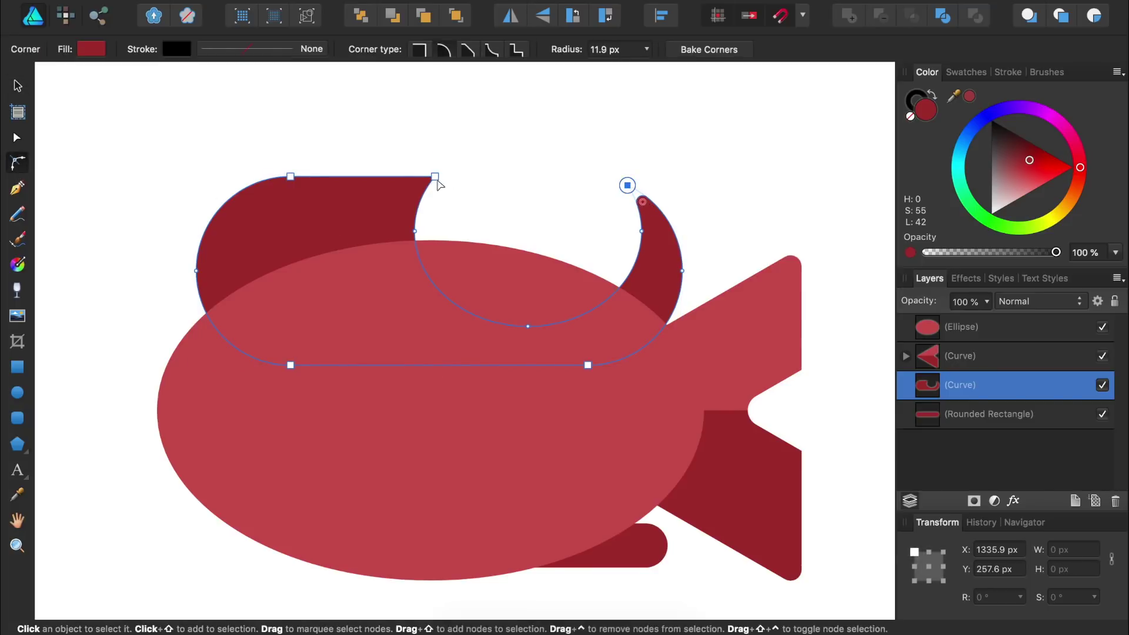
left_click_drag(437, 177, 433, 176)
left_click(409, 134)
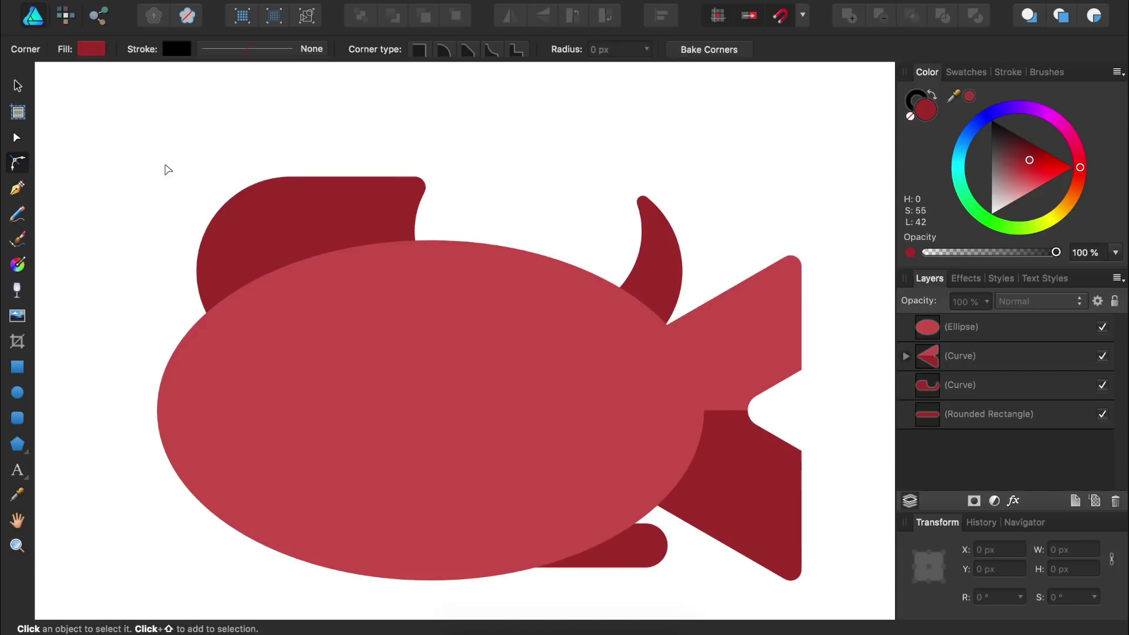
Scale the fin curve down so both fins stick out less above the body, and clear the selection.
left_click(18, 85)
left_click(211, 264)
left_click_drag(197, 286, 249, 288)
left_click(269, 155)
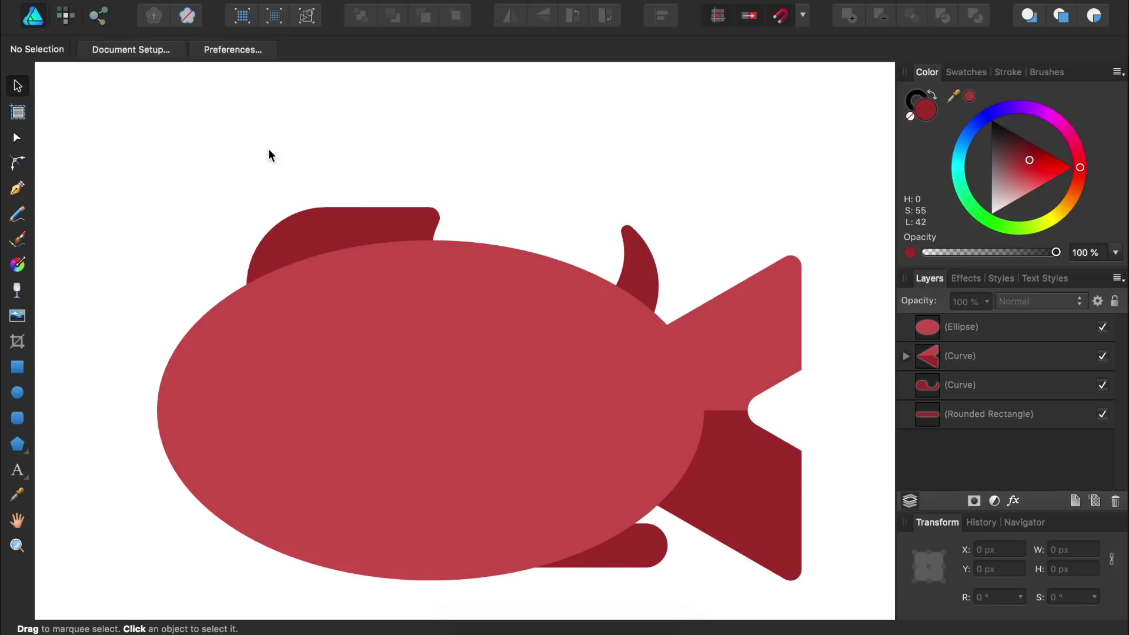
Draw a dark red circle for the eye, place it on the fish's head and size it to about 327 px.
left_click(19, 394)
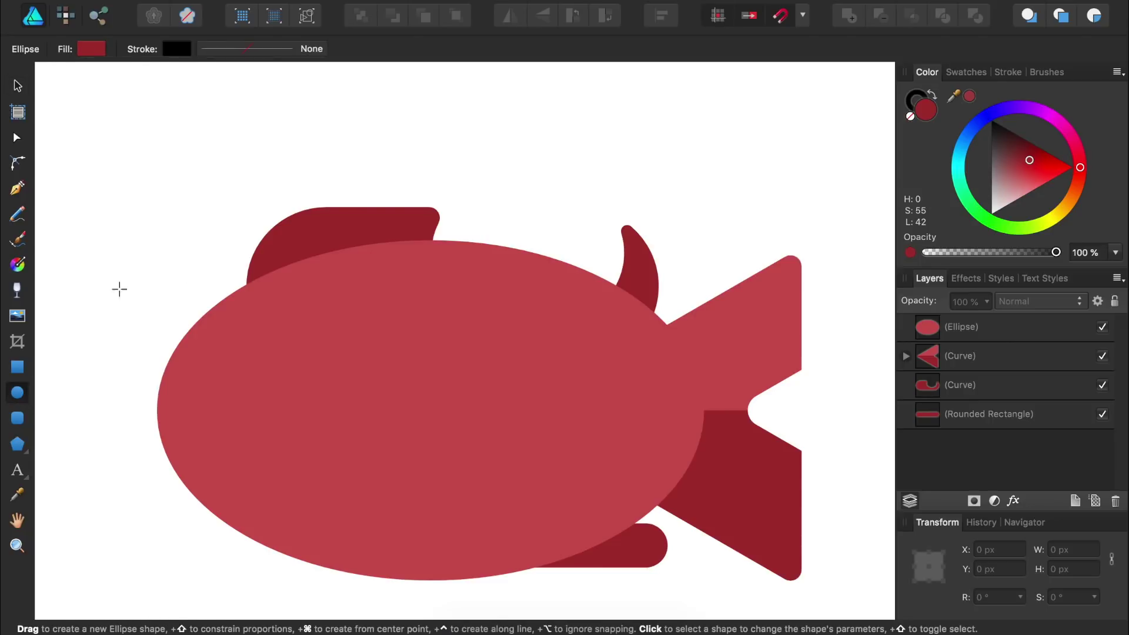
left_click_drag(132, 232, 340, 440)
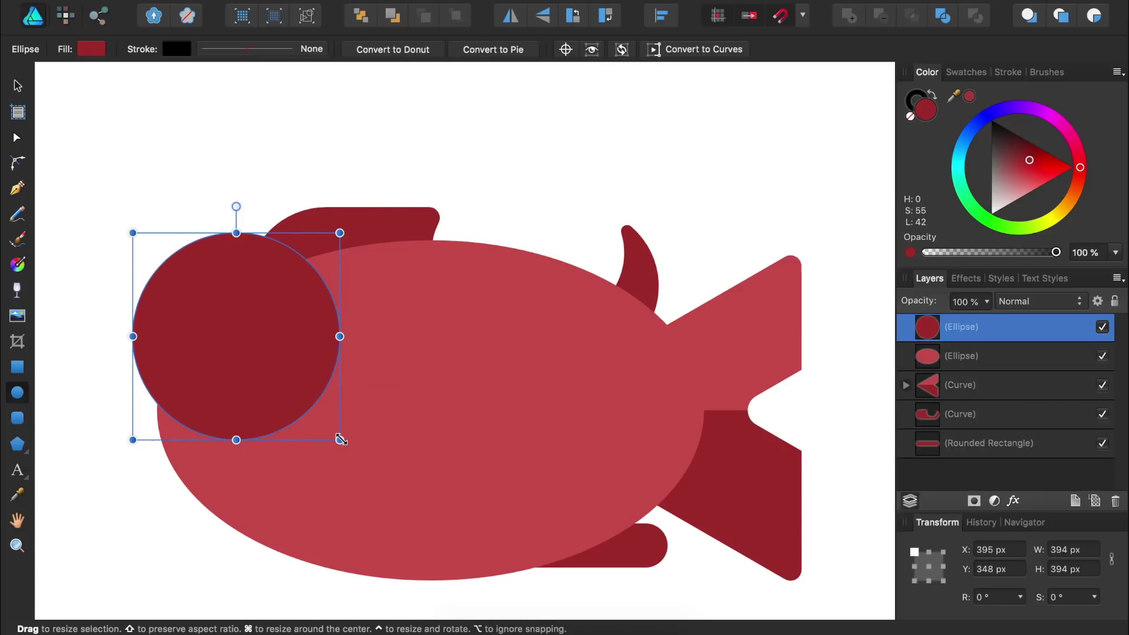
left_click_drag(333, 391, 410, 448)
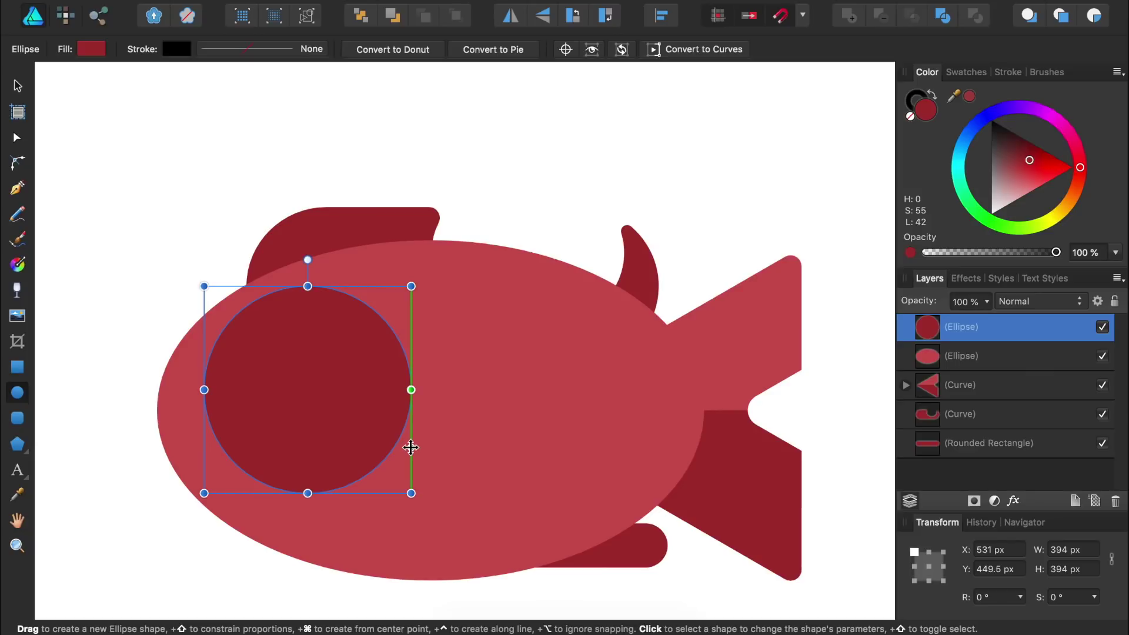
left_click_drag(411, 494, 396, 425)
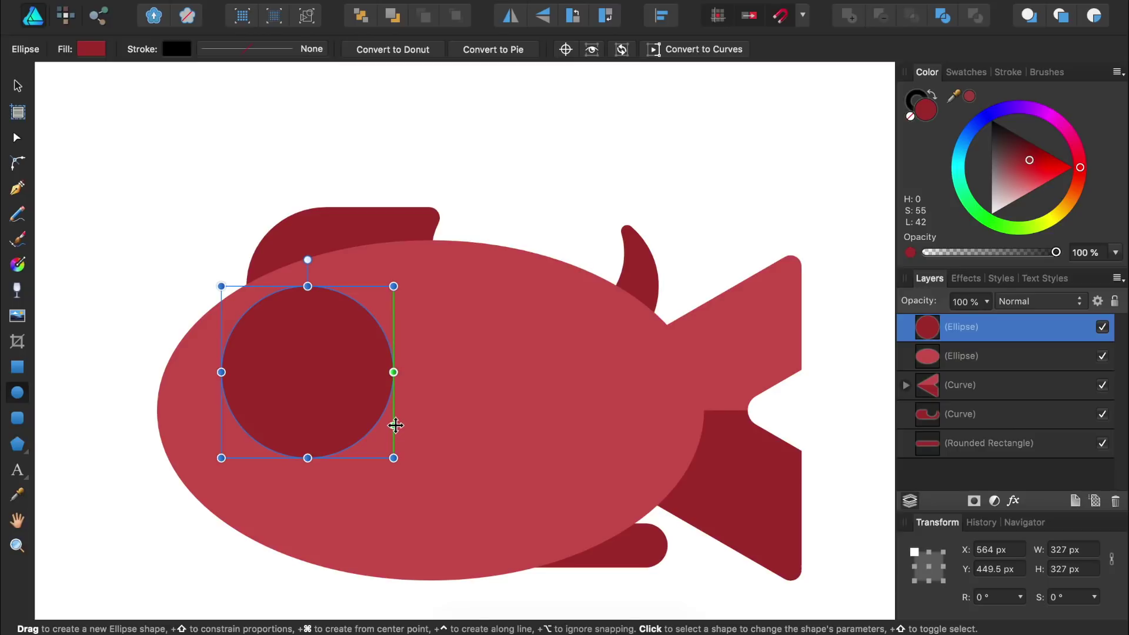
Duplicate the eye circle, fill the copy with white and shrink it around its centre to about 275 px.
key("super+j")
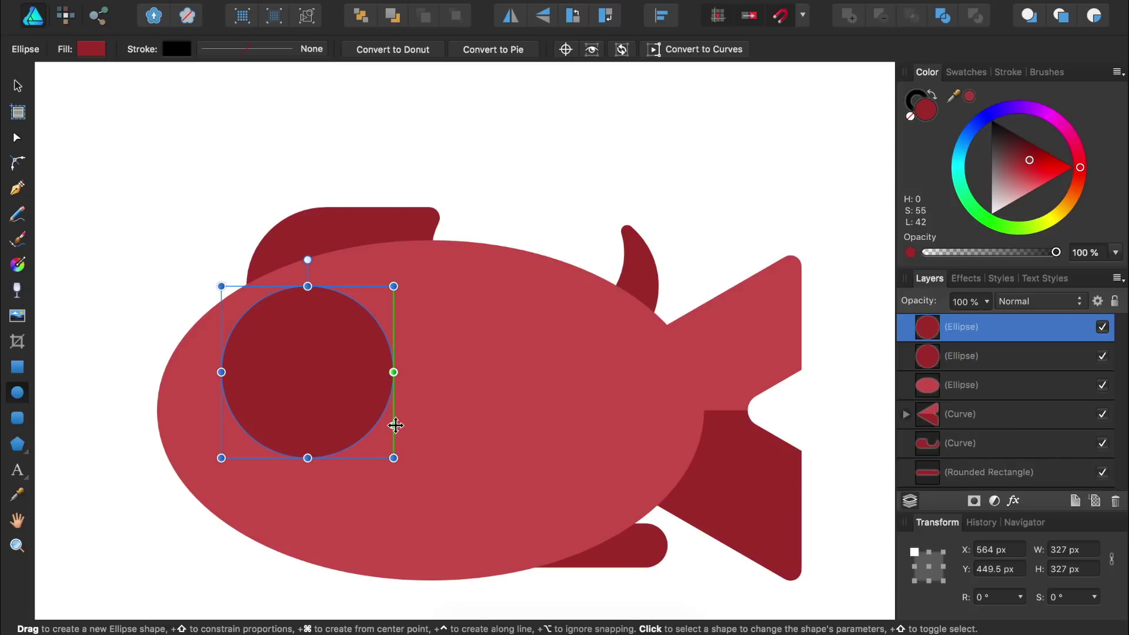
left_click_drag(1020, 177, 965, 258)
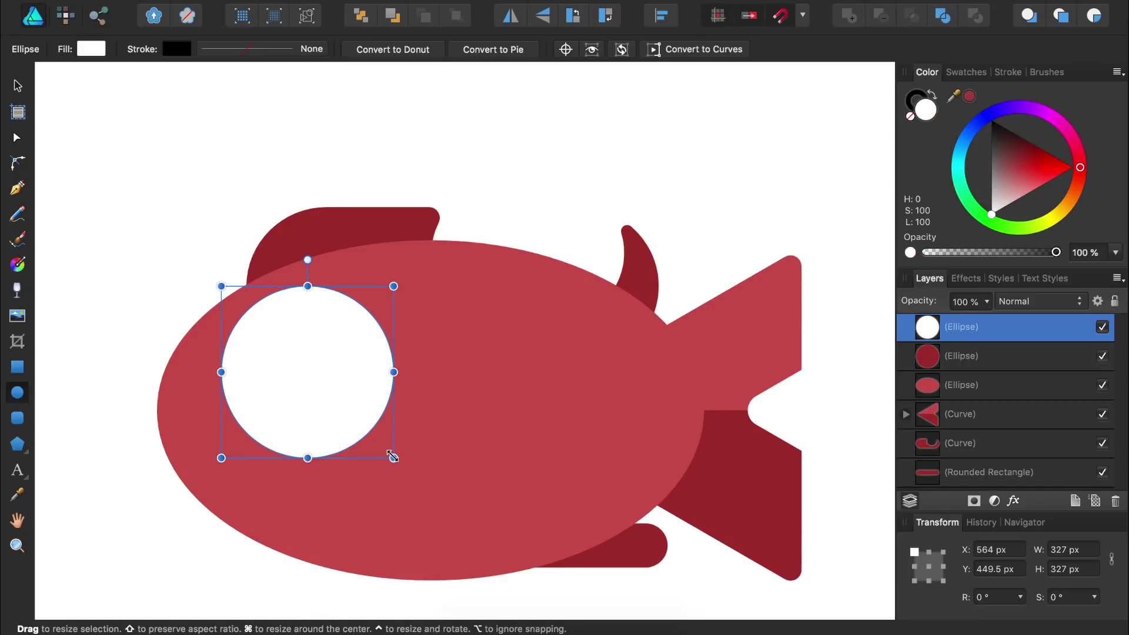
left_click_drag(393, 458, 372, 442)
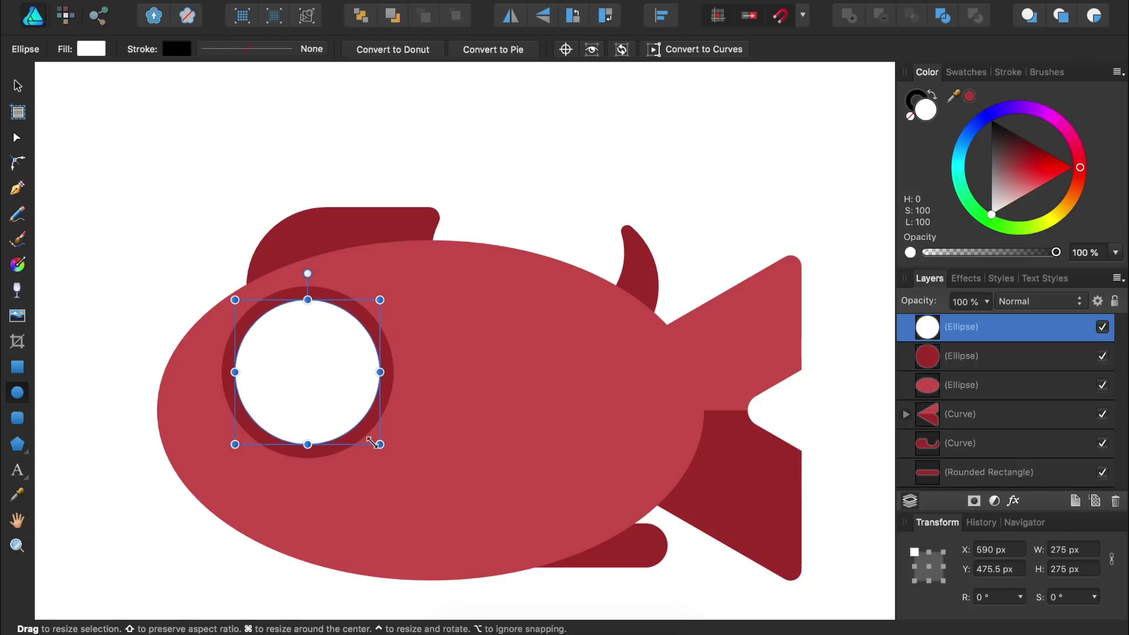
Duplicate the white circle, shrink the copy around its centre and fill it with dark brown, H 24, S 91, L 10.
key("super+j")
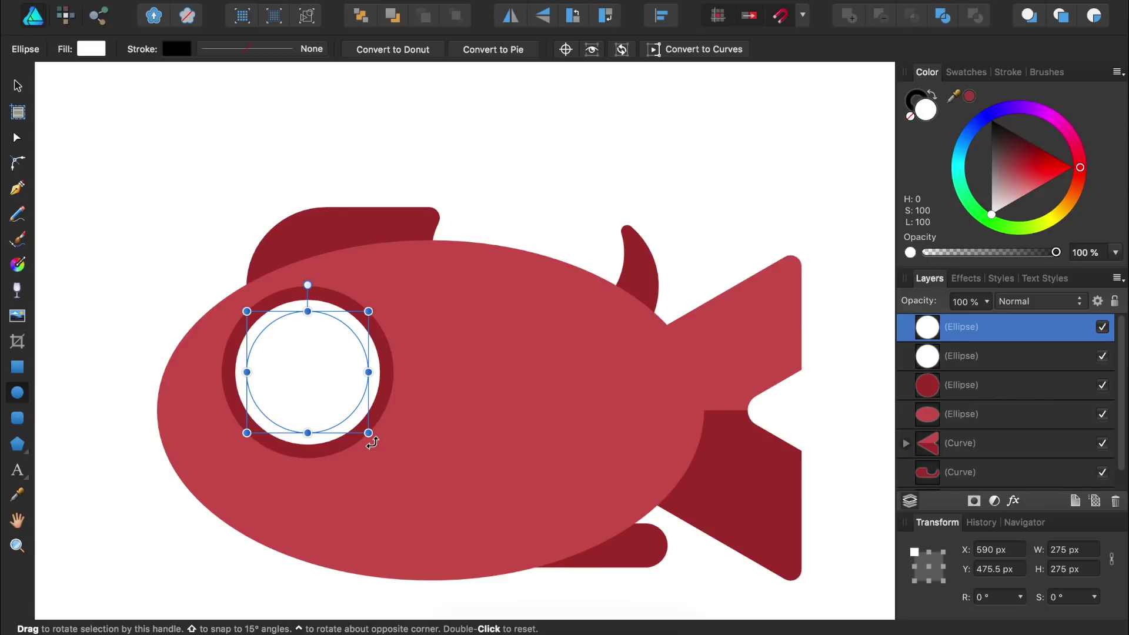
left_click(1075, 192)
left_click_drag(1047, 173, 1023, 128)
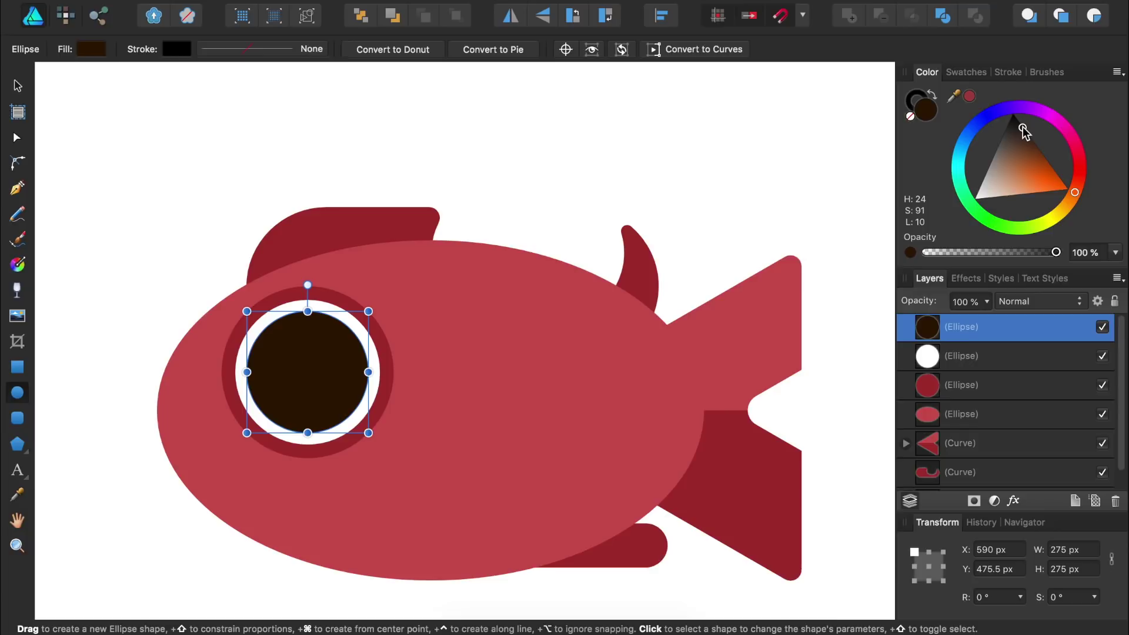
Shrink the brown pupil to about 164 px toward its upper left and add two white highlight circles on it, the smaller about 18 px.
left_click_drag(368, 433, 333, 402)
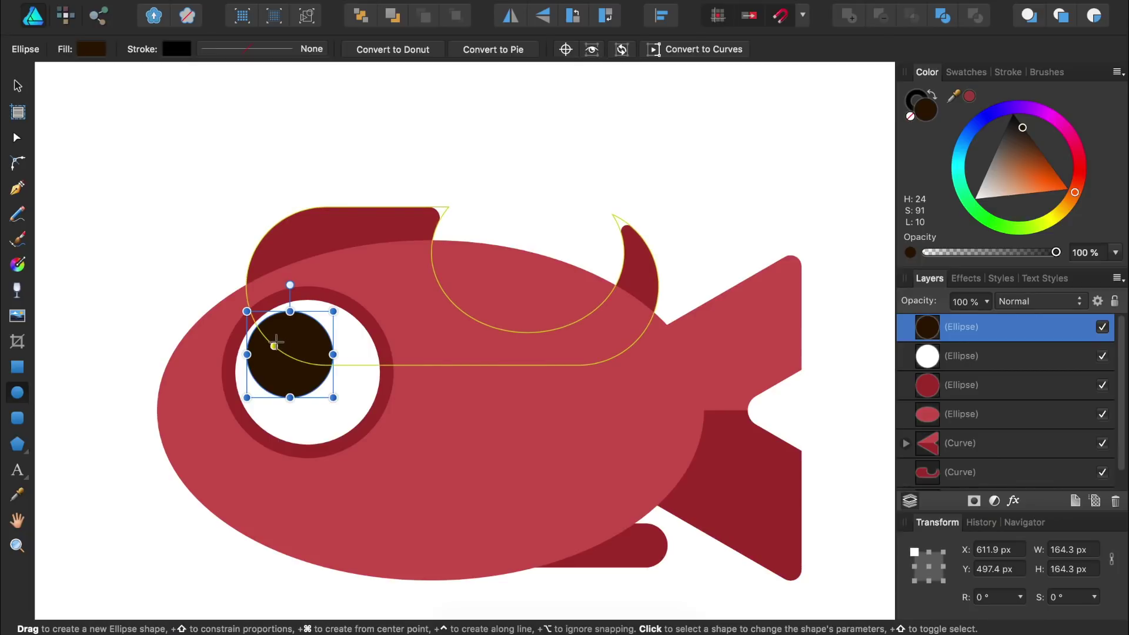
scroll(276, 341, "up", 5)
mouse_move(253, 302)
left_mouse_down()
mouse_move(340, 391)
mouse_move(427, 415)
mouse_move(384, 439)
mouse_move(376, 431)
left_mouse_up()
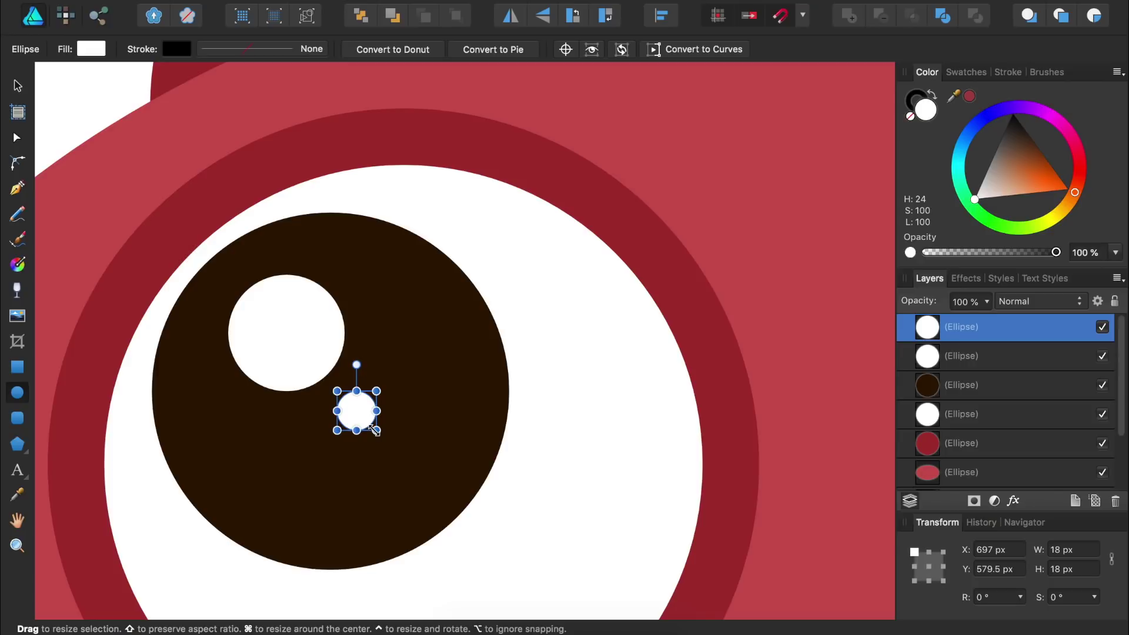
key("super+0")
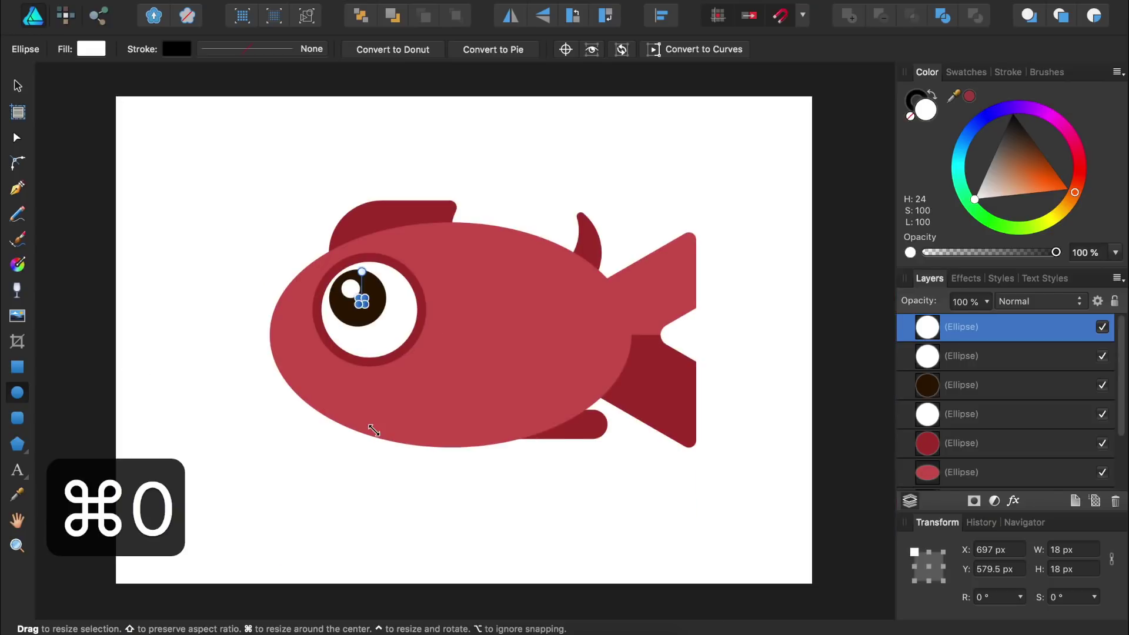
left_click(367, 450)
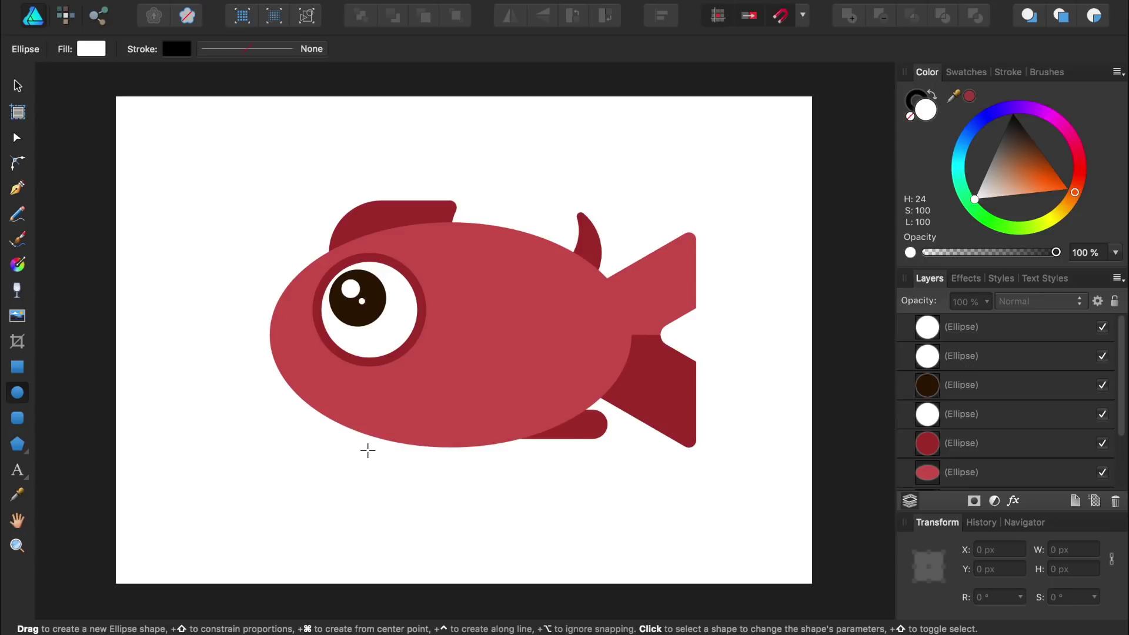
Group all the circles that make up the eye.
left_click(969, 332)
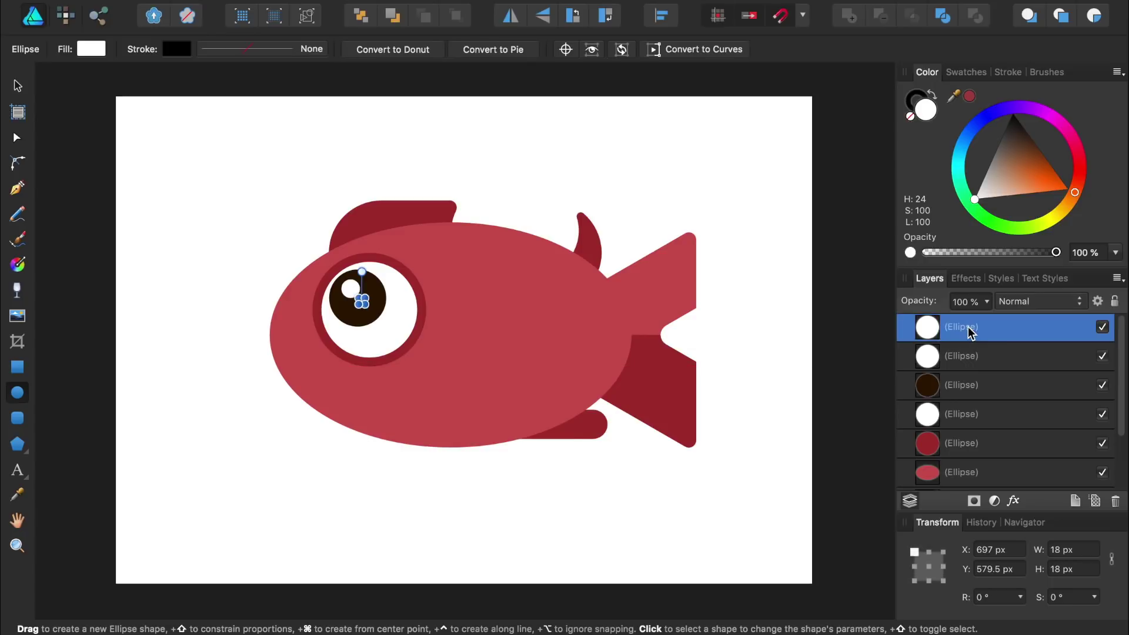
left_click(972, 439, "shift")
key("super+g")
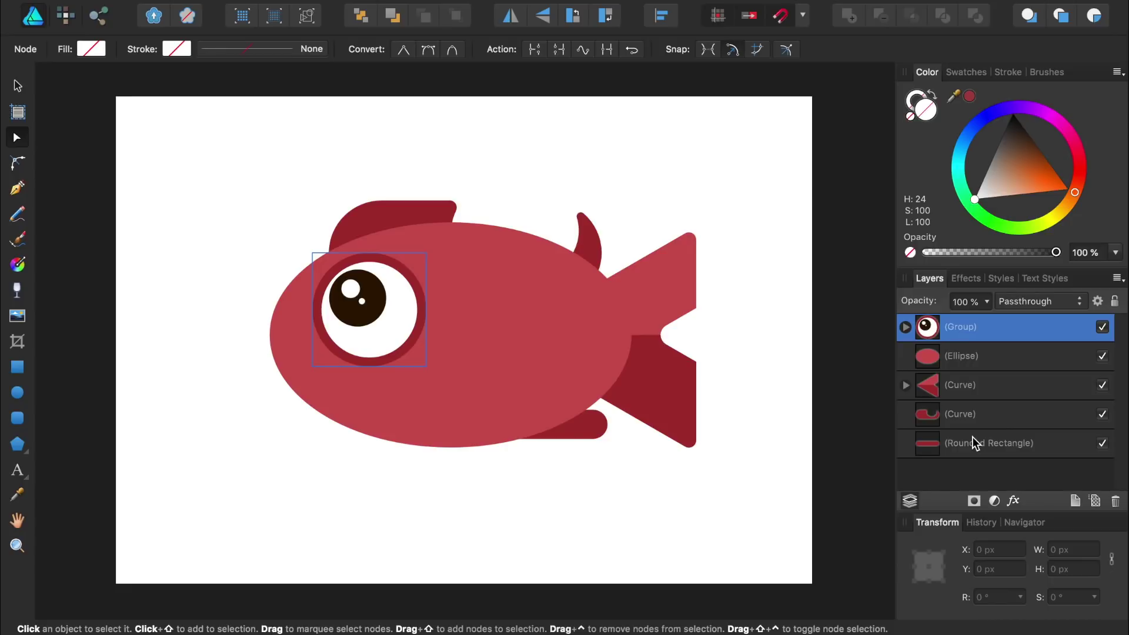
Rotate the eye group to try other gaze directions, leaving it tilted slightly counterclockwise, and clear the selection.
key("v")
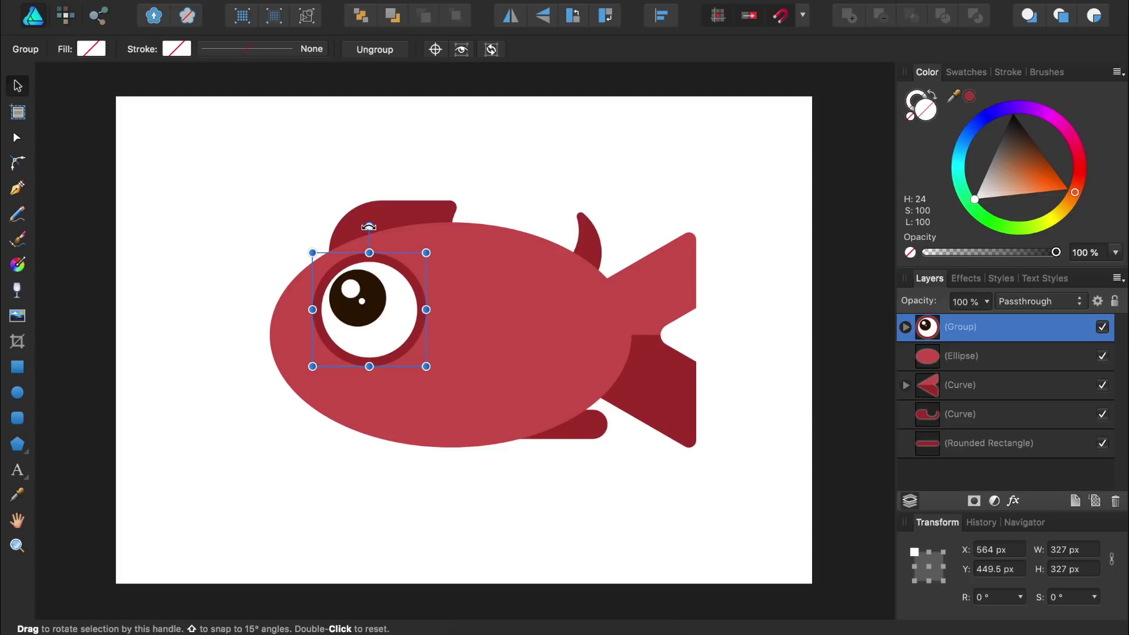
left_click_drag(369, 226, 294, 276)
left_click(188, 434)
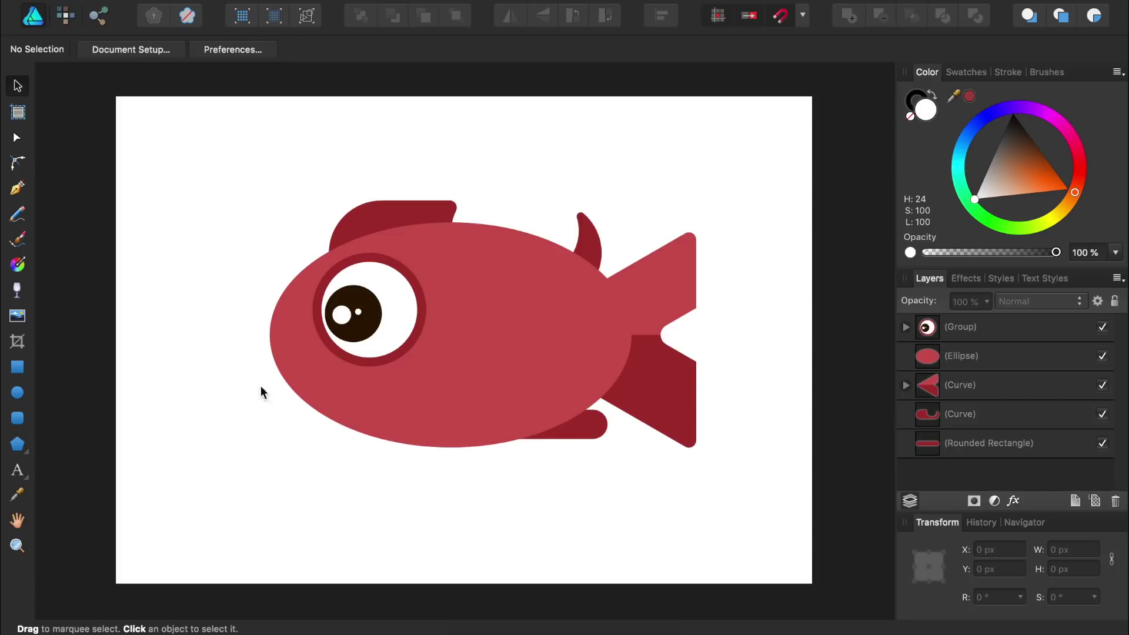
left_click(321, 344)
left_click_drag(299, 260, 368, 226)
left_click(283, 203)
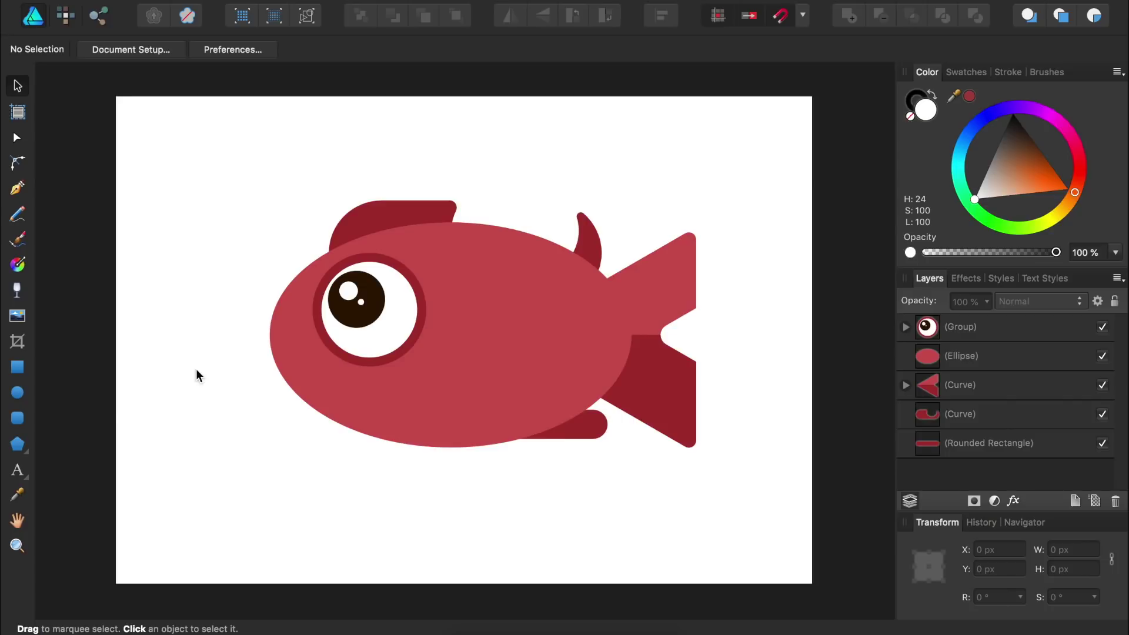
Draw a white rounded rectangle about 292 × 84 px with 50% corners overlapping the fish's nose, and centre it vertically on the body.
left_click(18, 417)
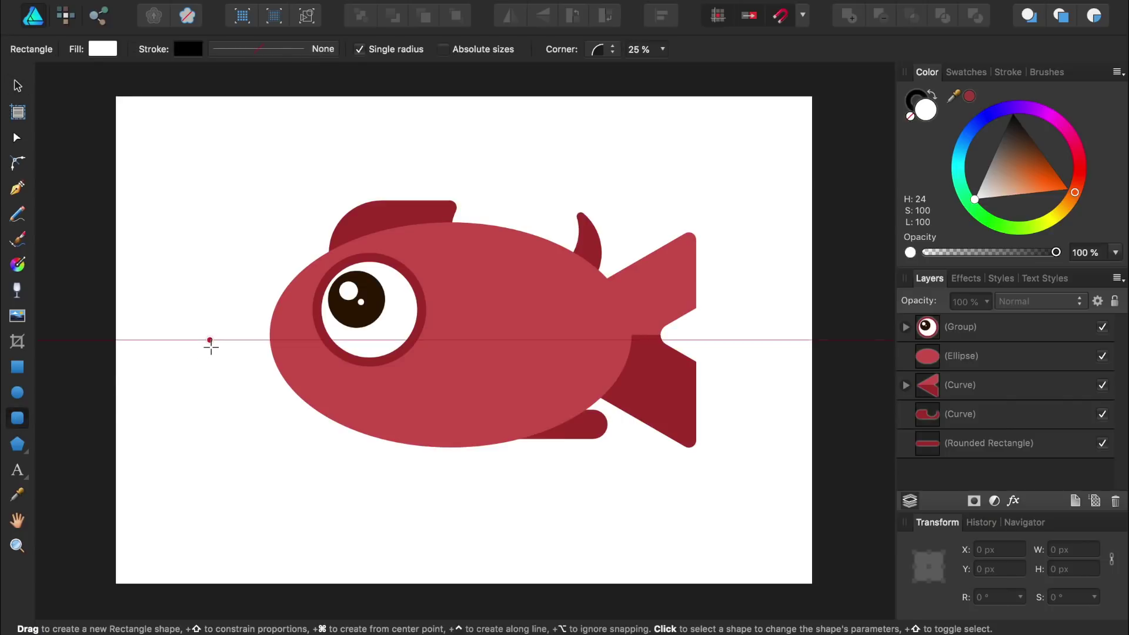
scroll(211, 347, "up", 2)
scroll(212, 347, "up", 3)
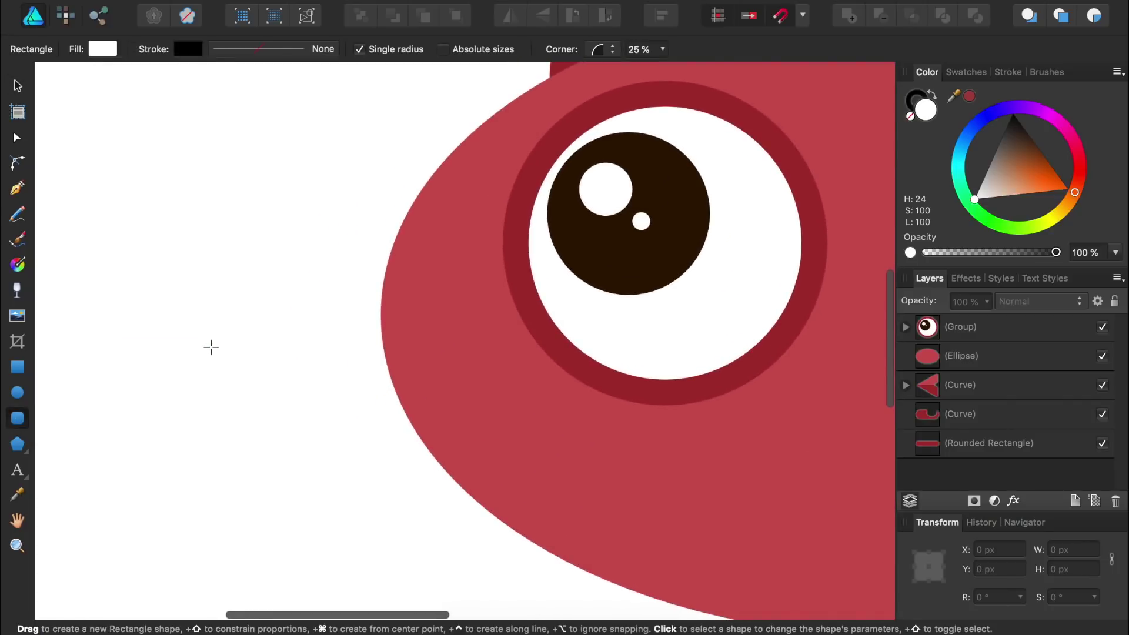
left_click_drag(127, 259, 416, 377)
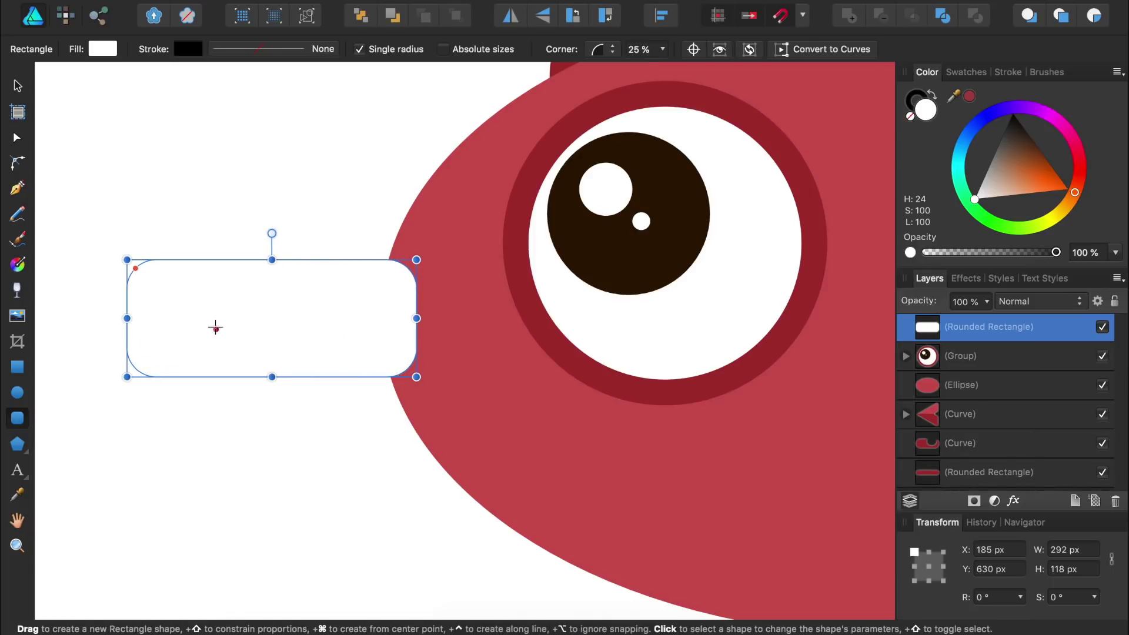
left_click_drag(135, 270, 292, 321)
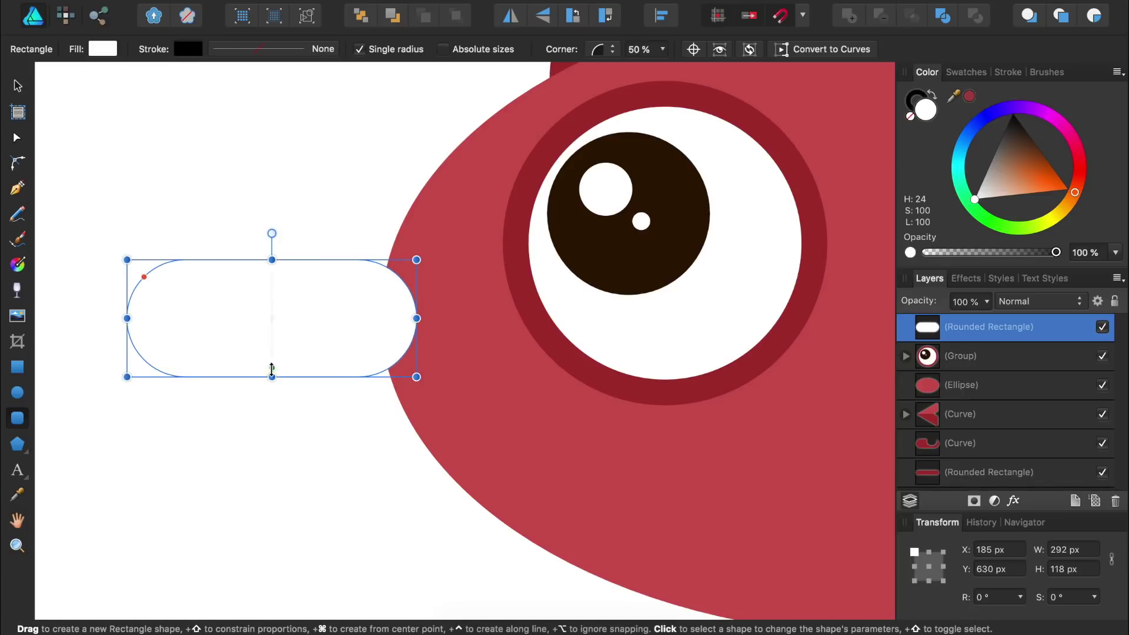
left_click_drag(271, 377, 271, 342)
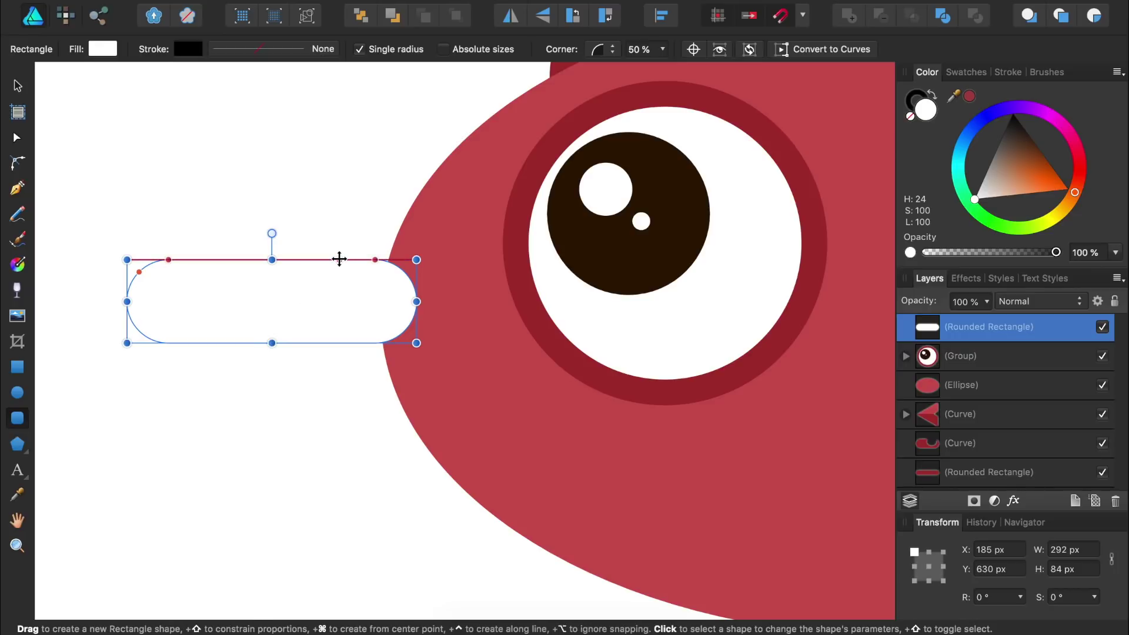
left_click_drag(338, 259, 340, 277)
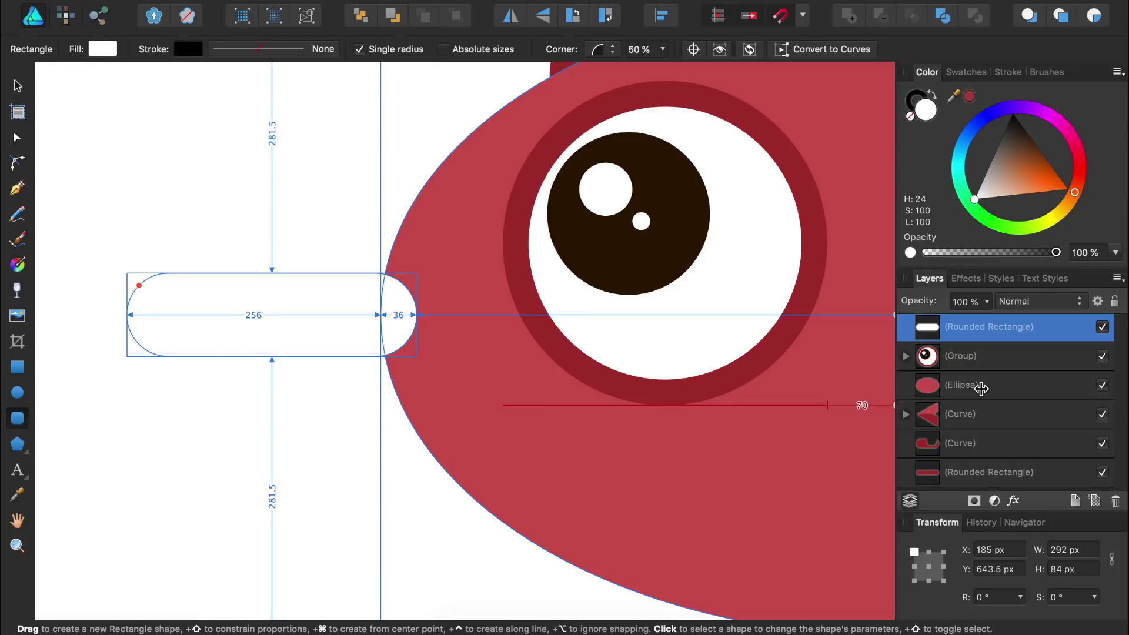
Subtract the rounded rectangle from the body ellipse to cut the mouth, and move the resulting body one level back, behind the eye.
left_click(981, 386, "super")
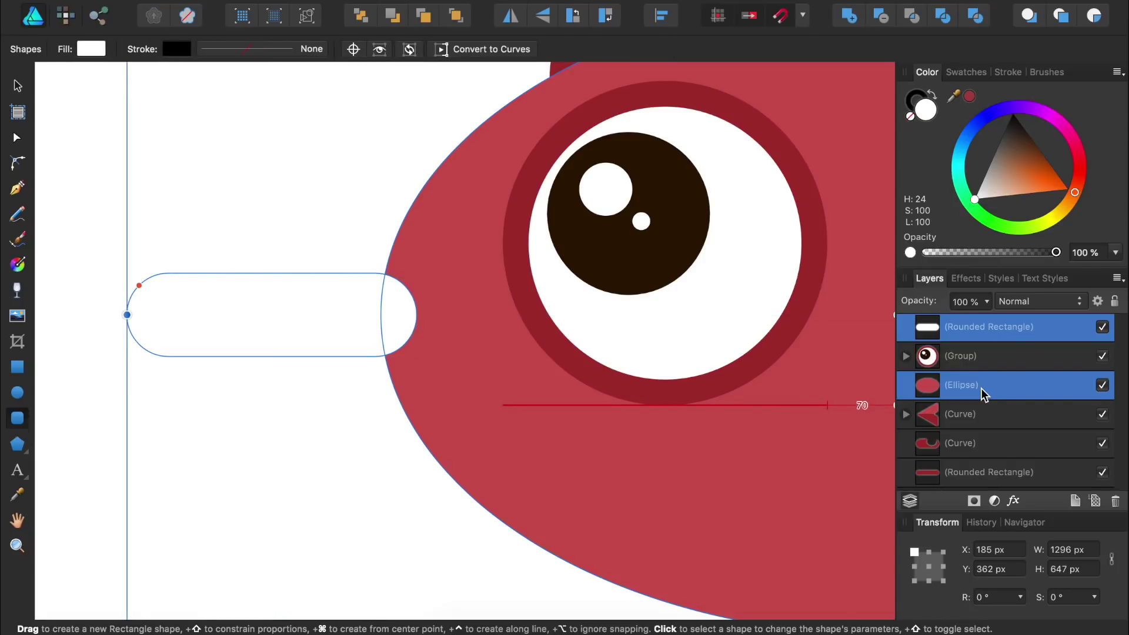
left_click(882, 19)
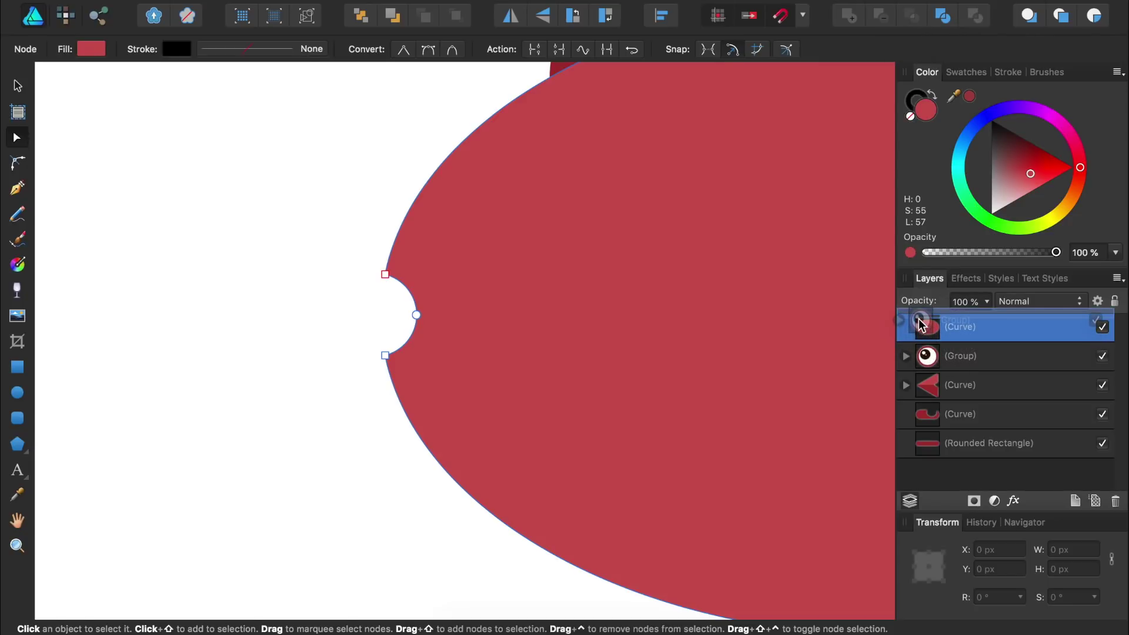
key("super+bracketleft")
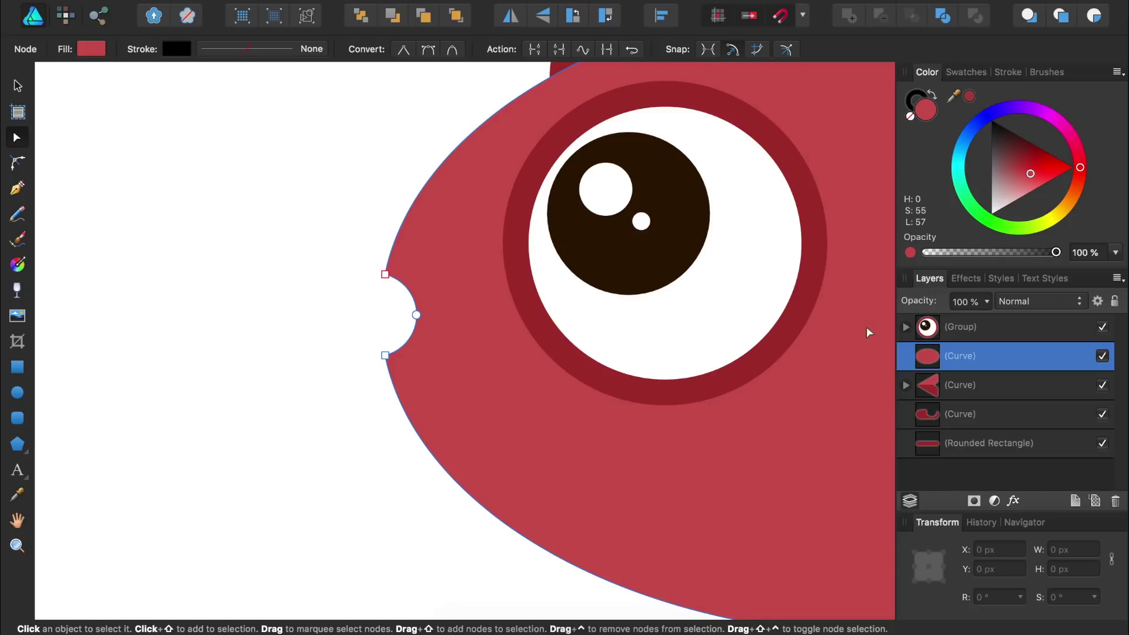
Round the two sharp corners of the mouth notch with the Corner tool and clear the selection.
left_click(19, 164)
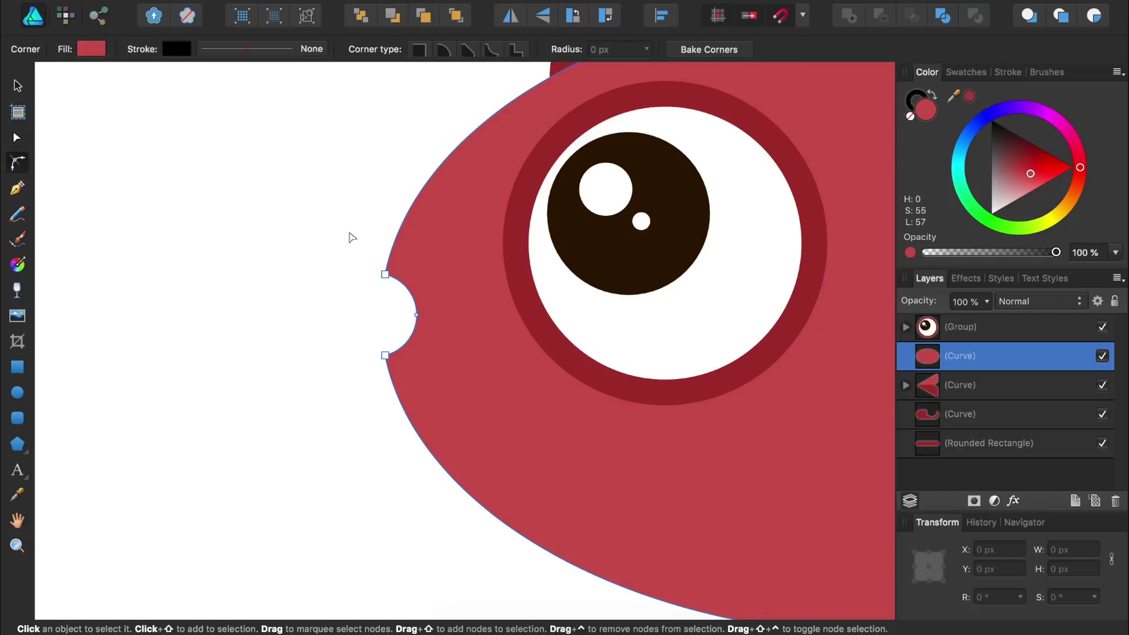
left_click_drag(358, 239, 395, 346)
left_click(363, 311)
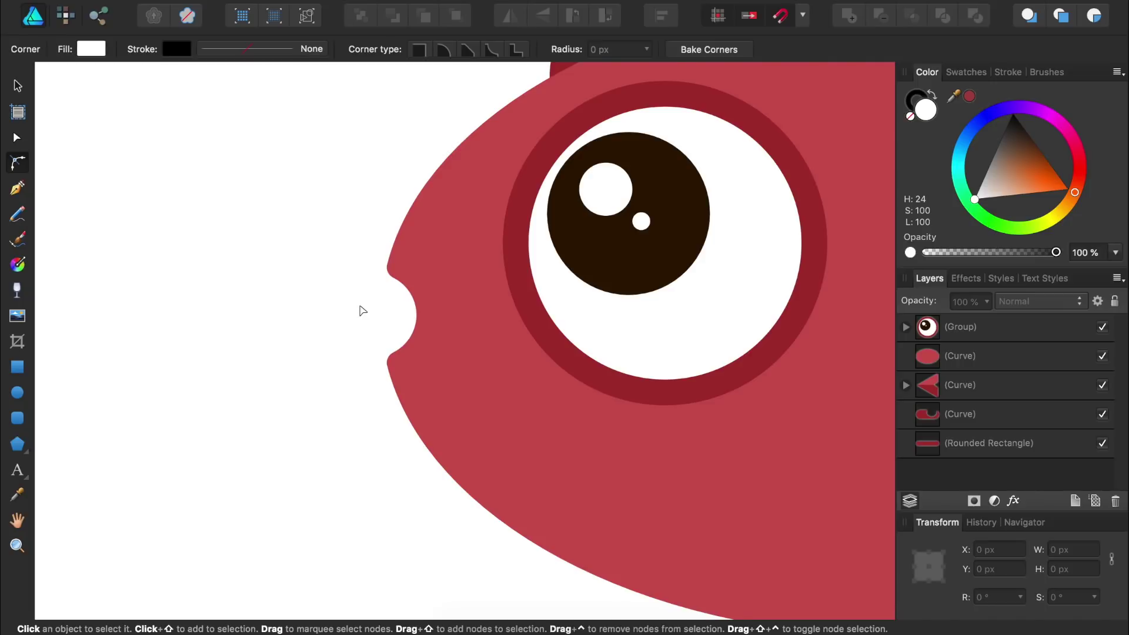
Pull the upper lip's node outward so the upper lip protrudes beyond the lower one, and deselect the body.
left_click(18, 141)
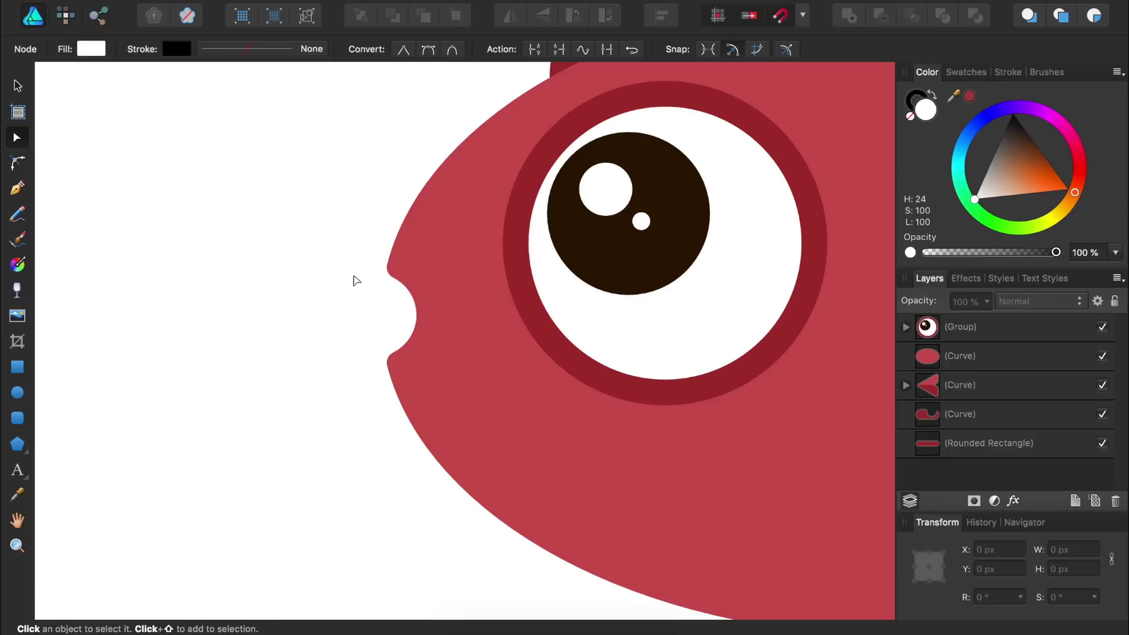
left_click(408, 266)
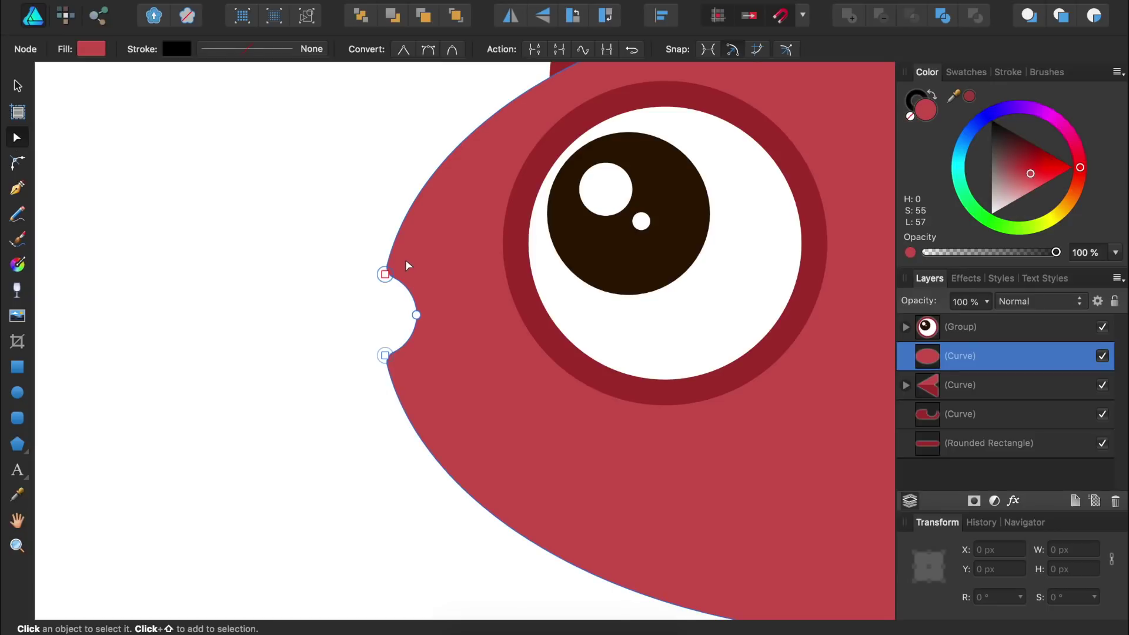
scroll(405, 259, "up", 5)
left_click(350, 296)
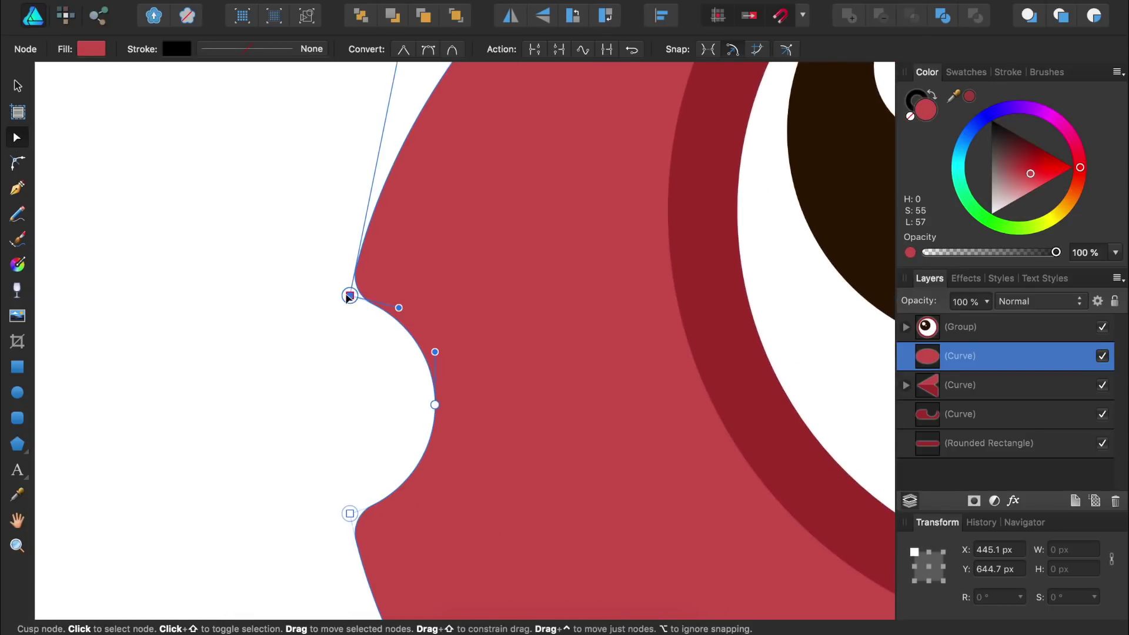
mouse_move(350, 295)
left_mouse_down()
mouse_move(252, 295)
mouse_move(336, 299)
left_mouse_up()
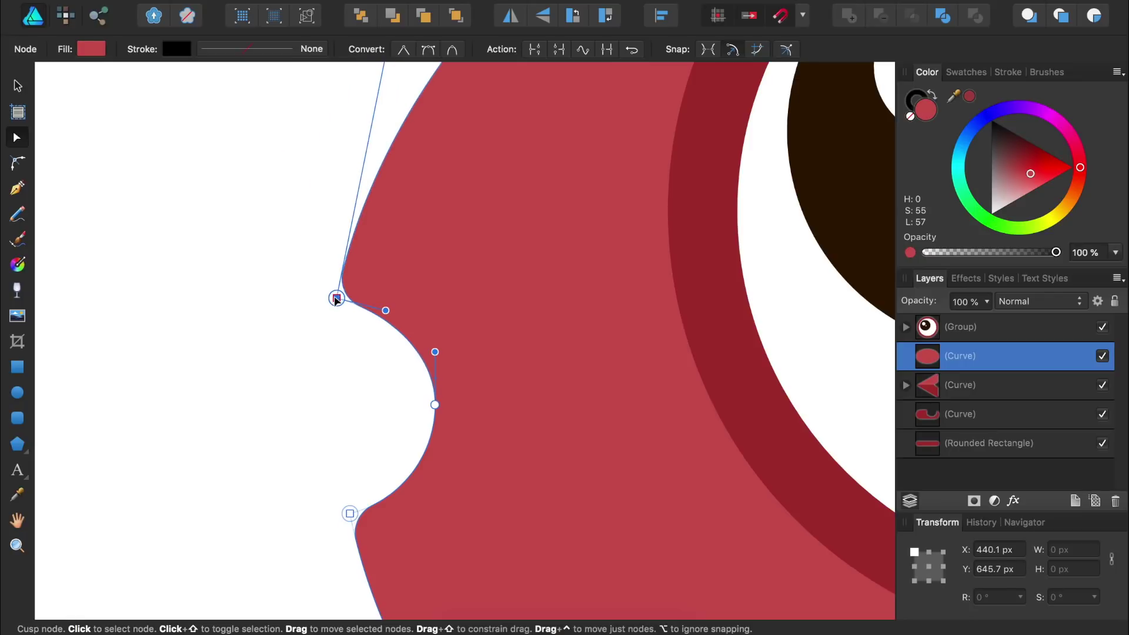
left_click_drag(337, 299, 275, 295)
left_click(219, 380)
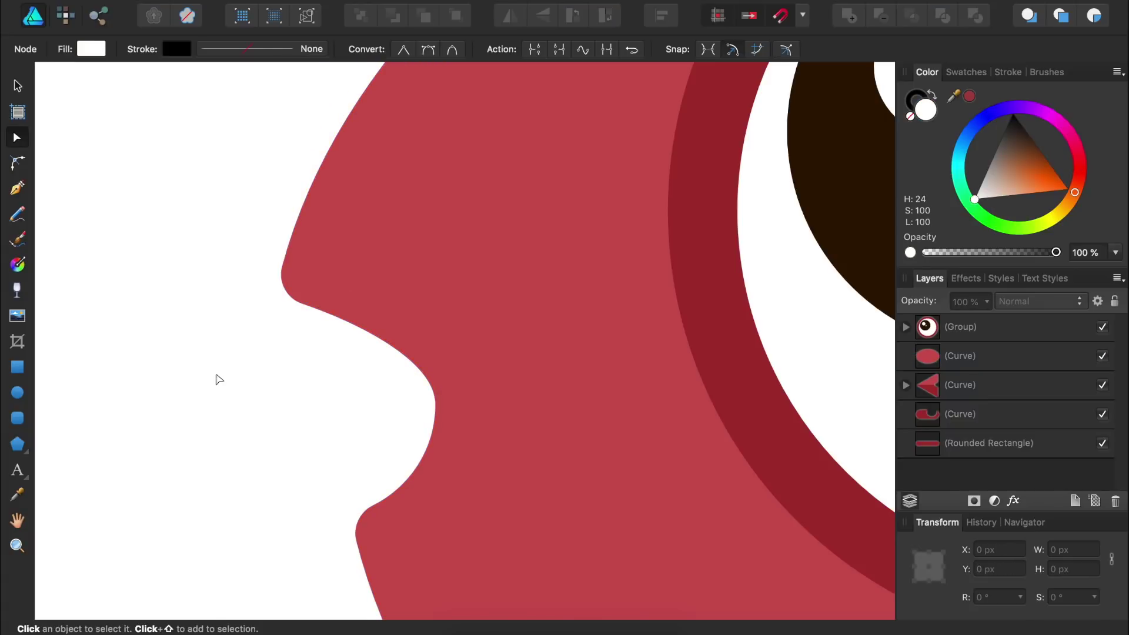
key("super+0")
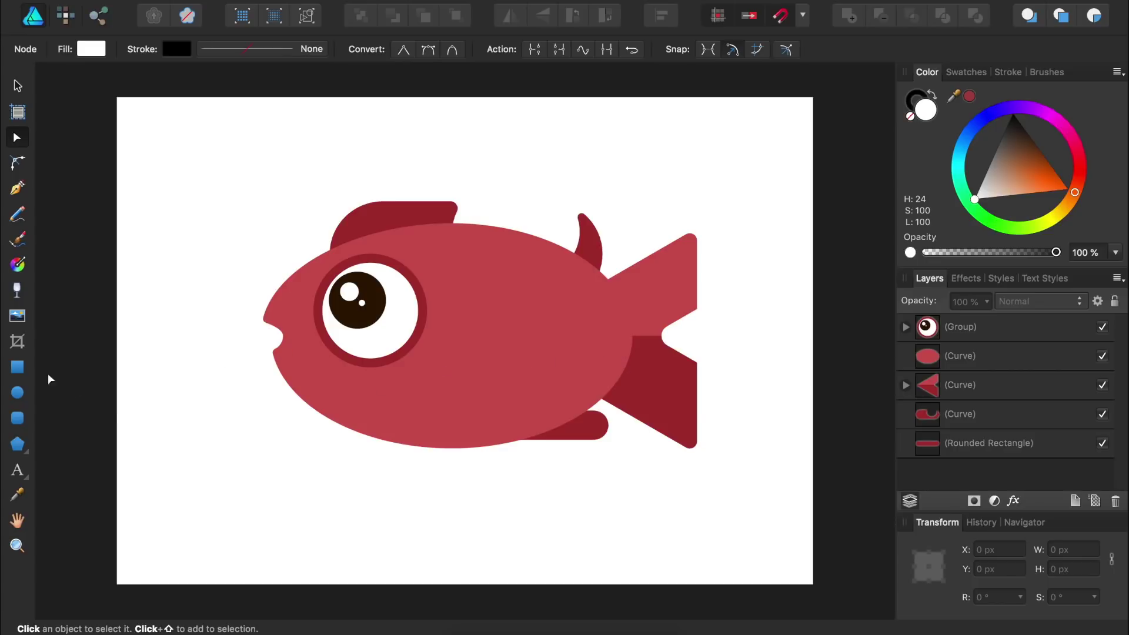
Draw a rectangle about 1212 × 470 px over the fish's lower half, starting at the body's midline, and clip it inside the body curve.
left_click(18, 367)
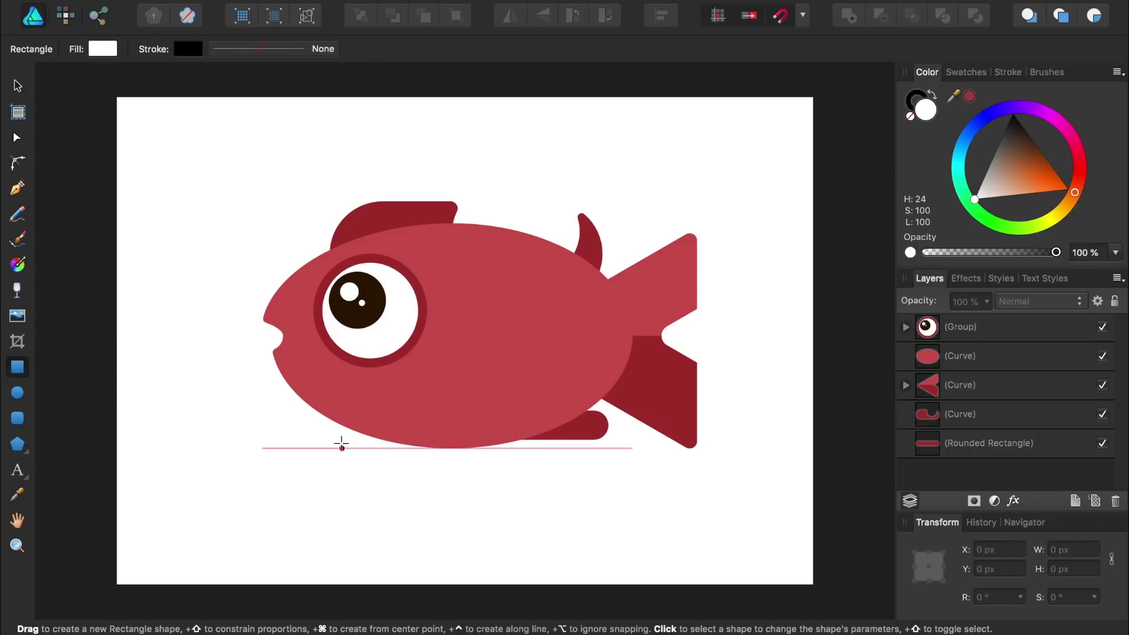
left_click_drag(674, 499, 253, 335)
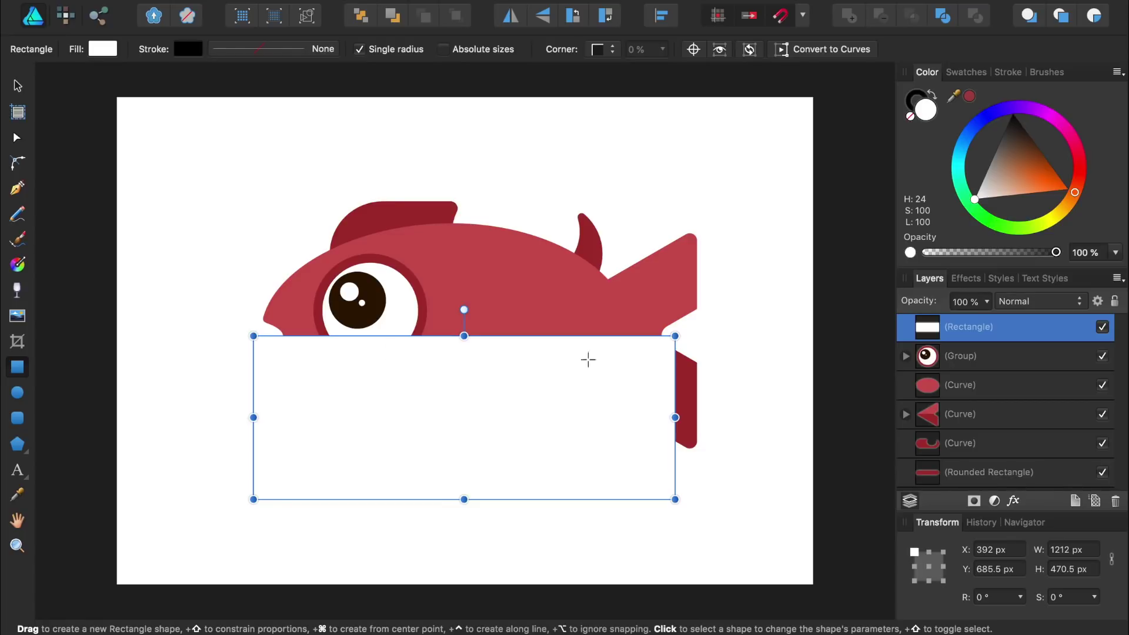
left_click_drag(928, 334, 950, 397)
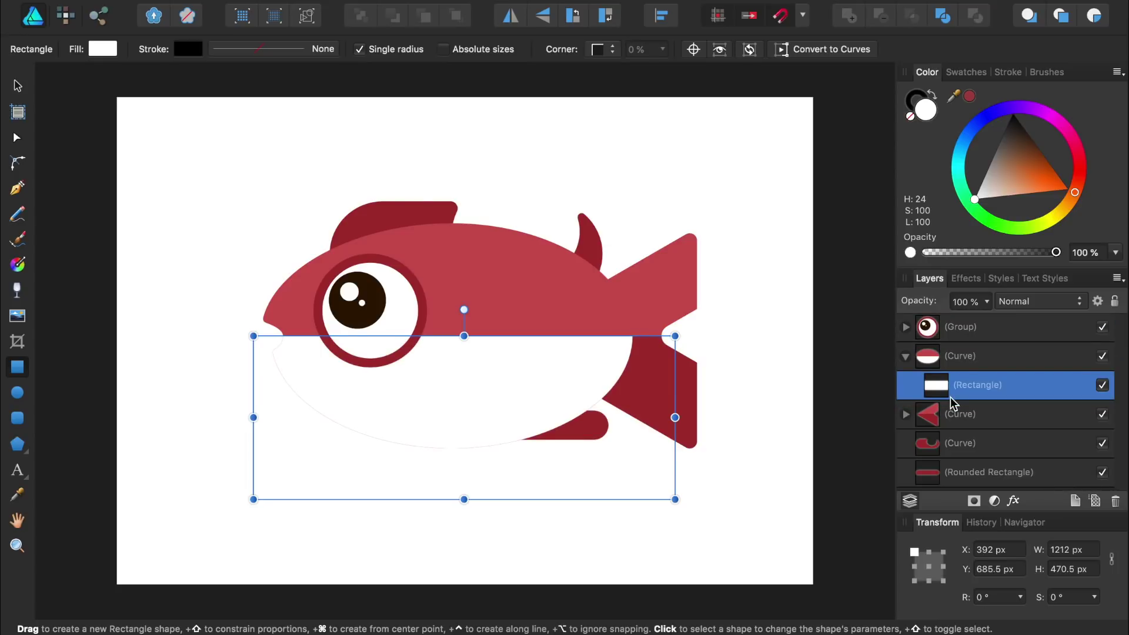
Fill the clipped rectangle with a slightly darker red, H 359, S 52, L 52, and collapse the body layer.
left_click(1080, 167)
left_click(1033, 167)
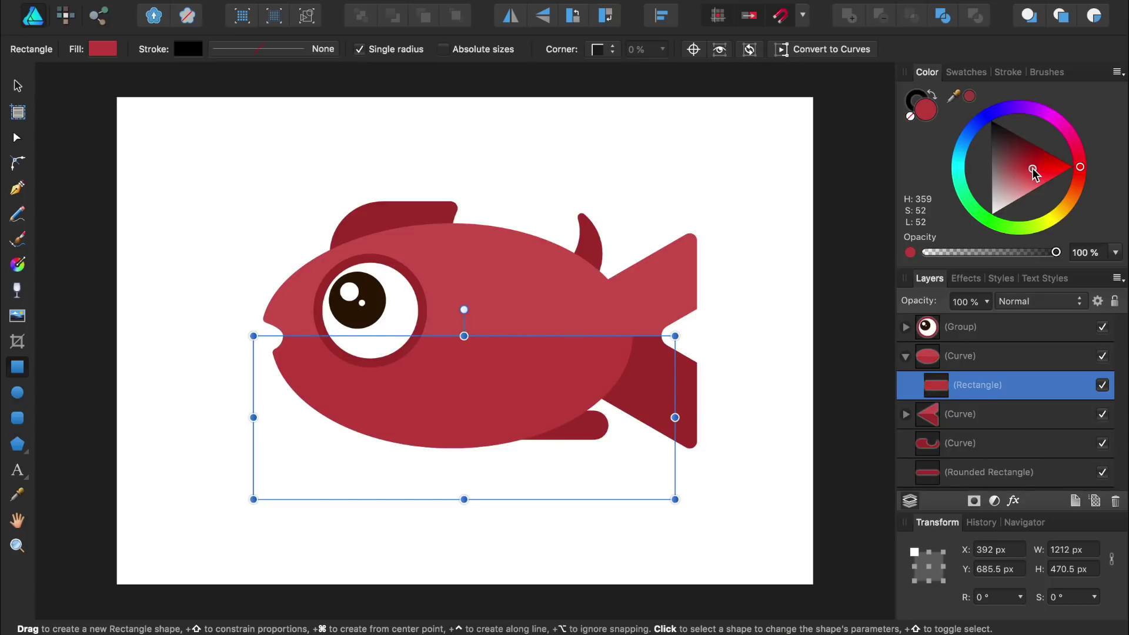
left_click(906, 356)
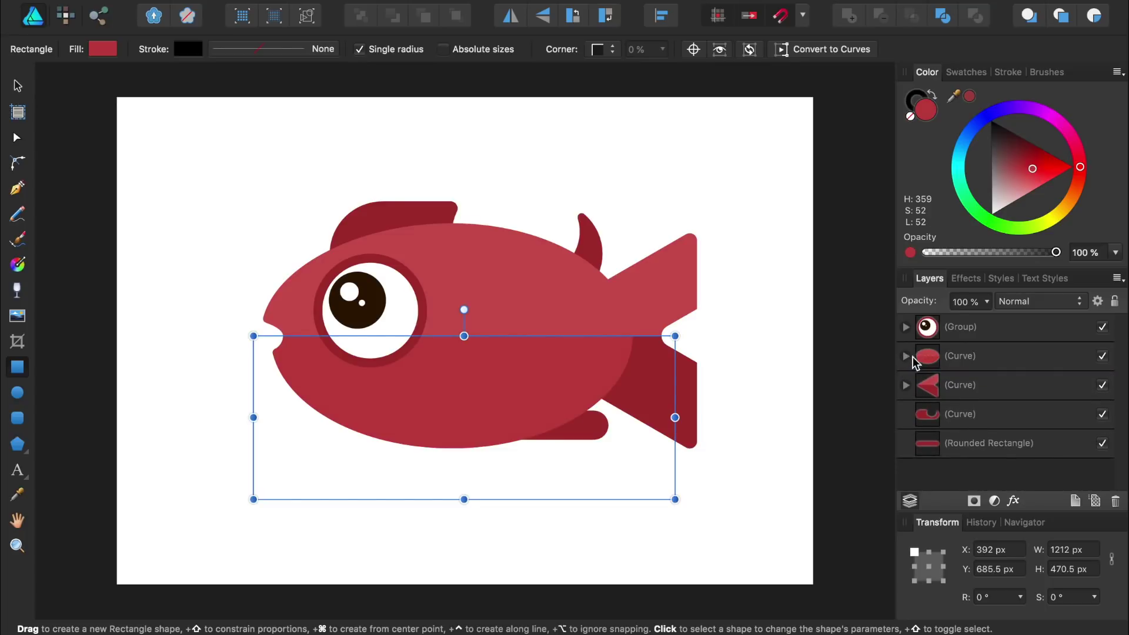
Group all the fish's parts, from the eye group down to the rounded rectangle fin, into one group.
key("a")
left_click(971, 327)
left_click(969, 444, "shift")
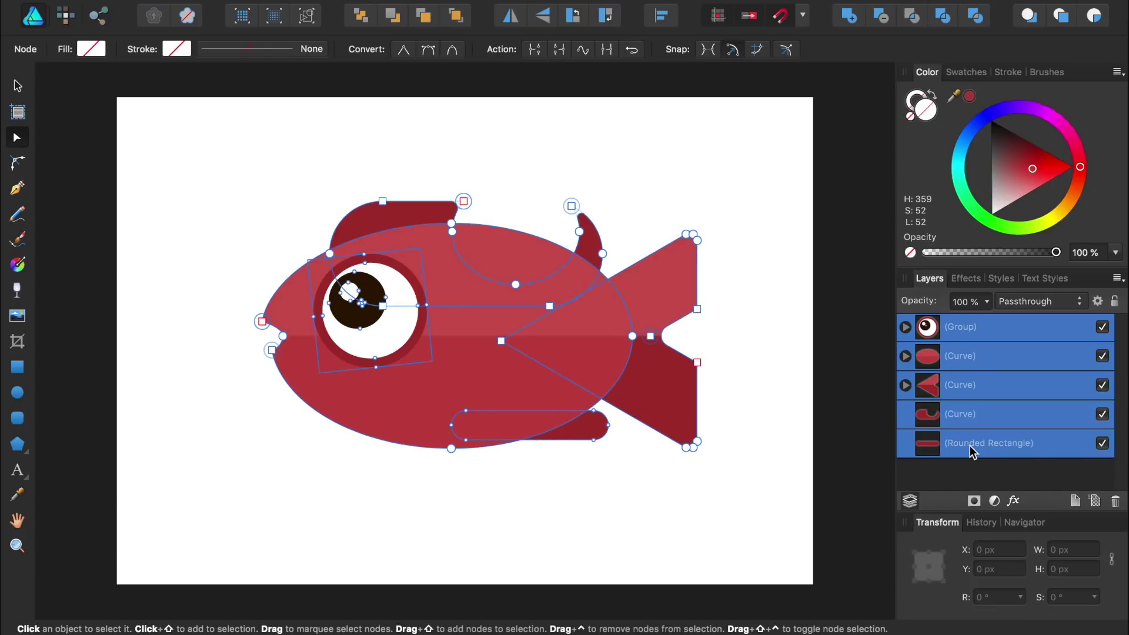
key("super+g")
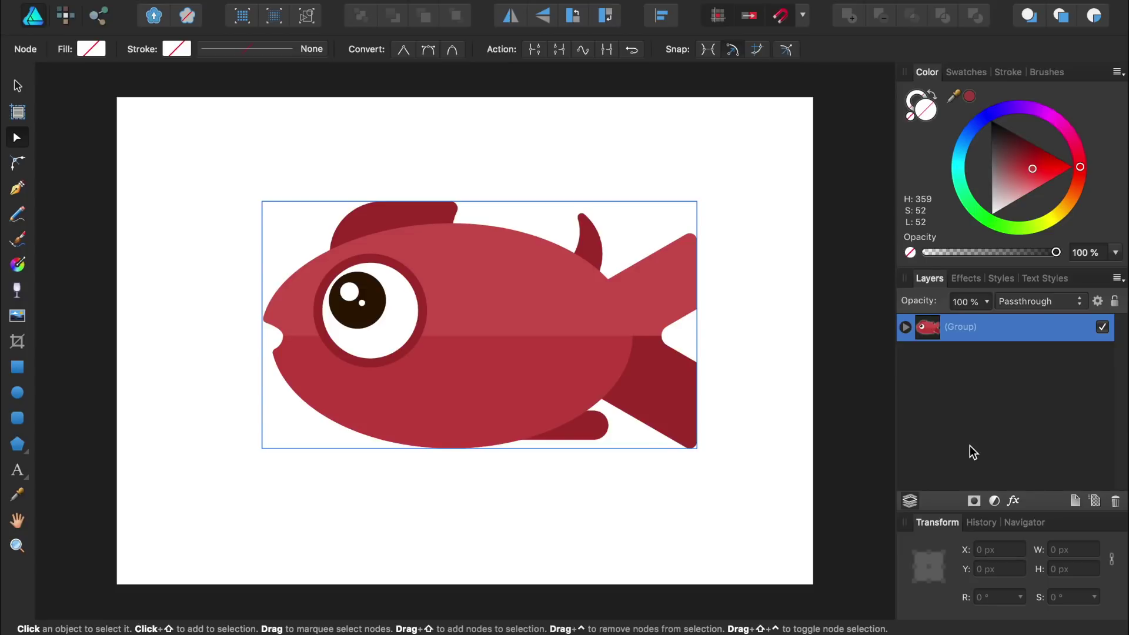
Draw a circle about 80 px wide on the belly below the eye and fill it dark brown, H 21, S 92, L 20.
left_click(17, 398)
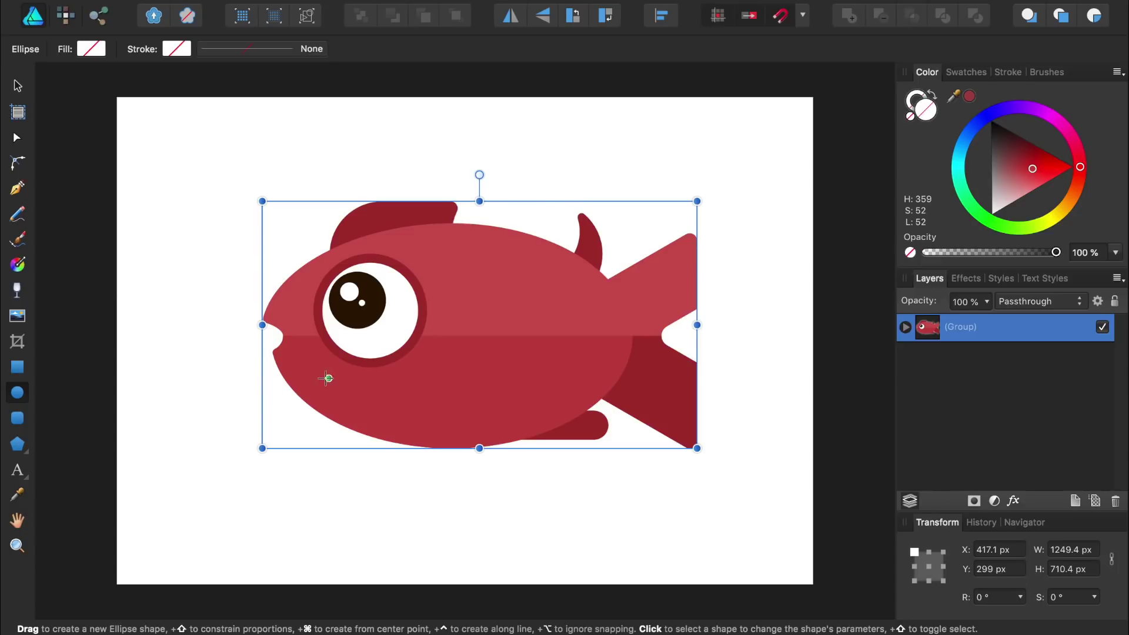
left_click_drag(331, 373, 357, 395)
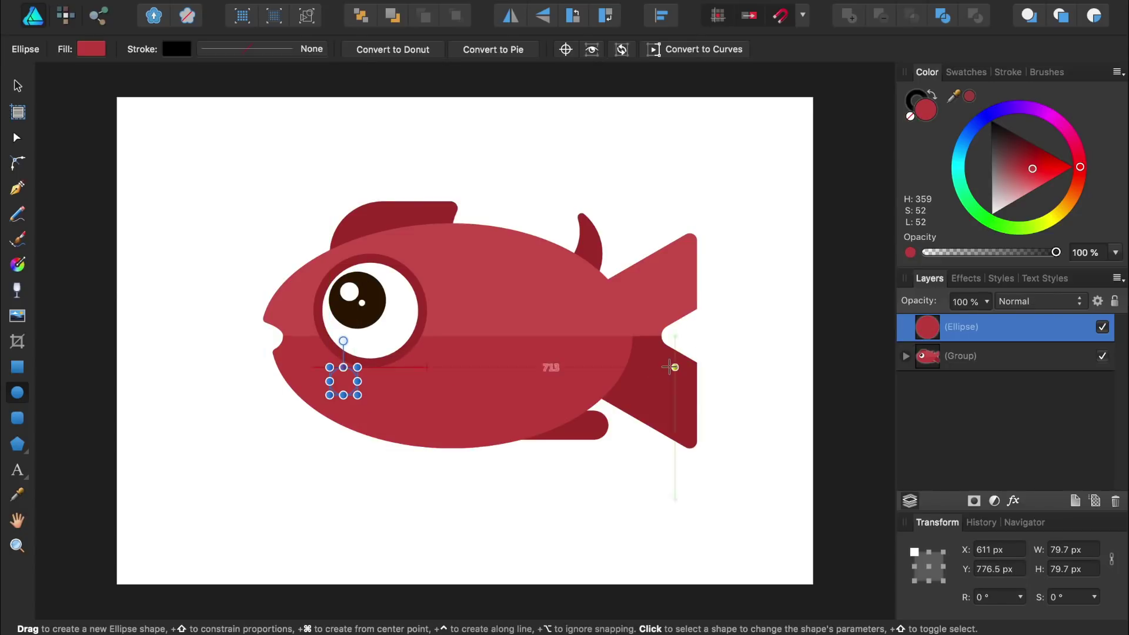
left_click(1076, 188)
left_click(1031, 143)
left_click_drag(1033, 147, 1034, 147)
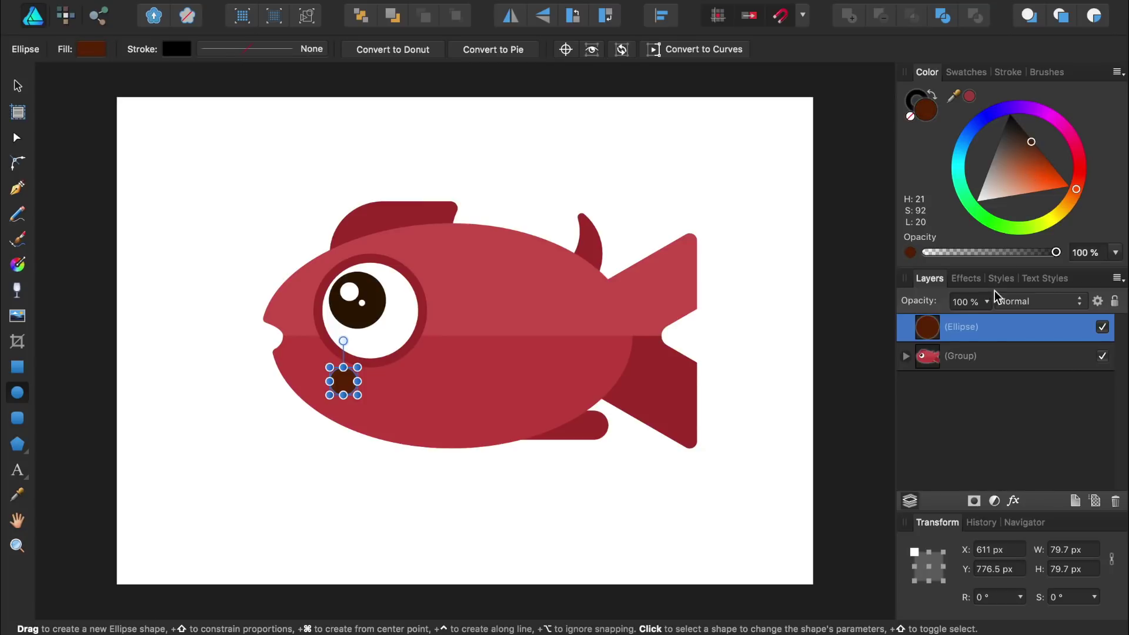
Lower the brown circle's layer opacity to 20 % and reduce it further to 10 %.
left_click(983, 301)
type("20")
key("Return")
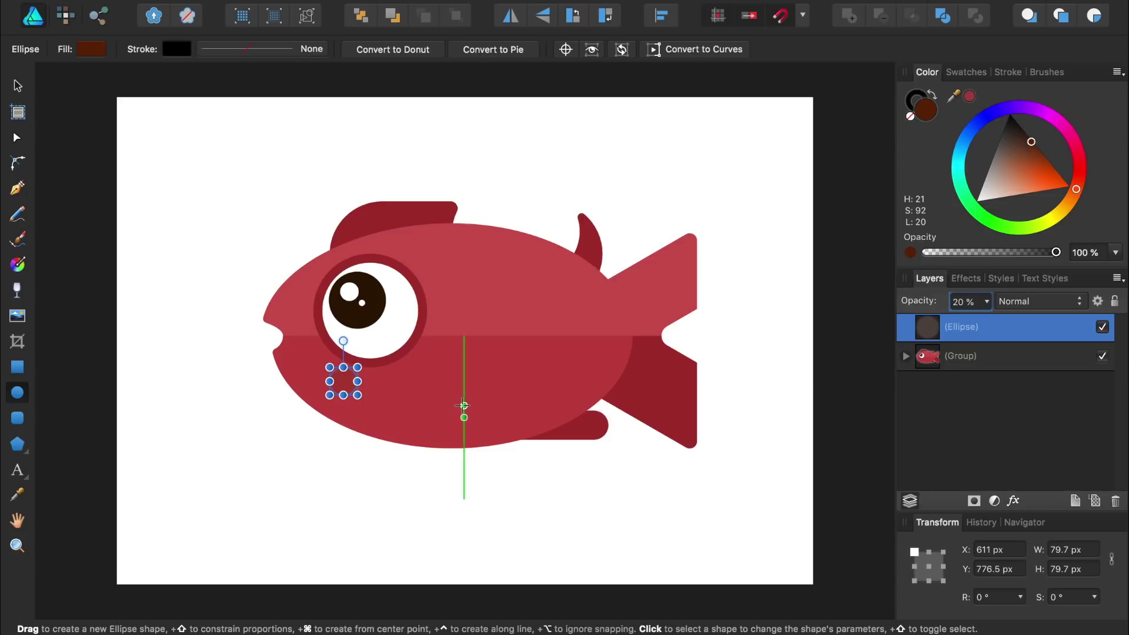
scroll(464, 405, "up", 3)
scroll(463, 405, "up", 2)
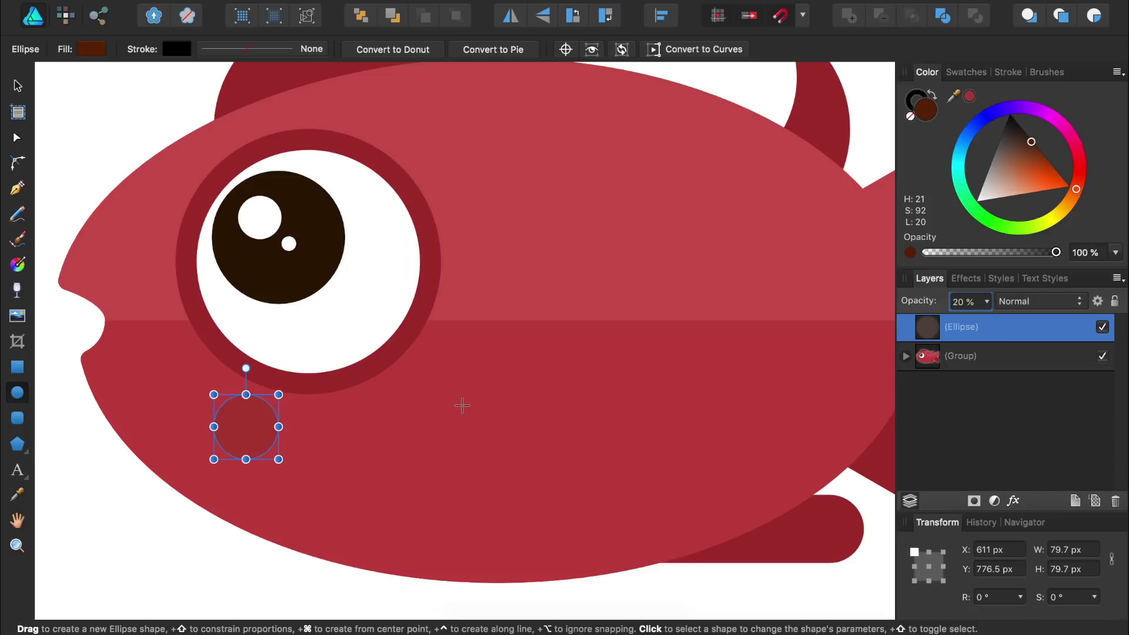
left_click(976, 301)
double_click(976, 301)
type("10")
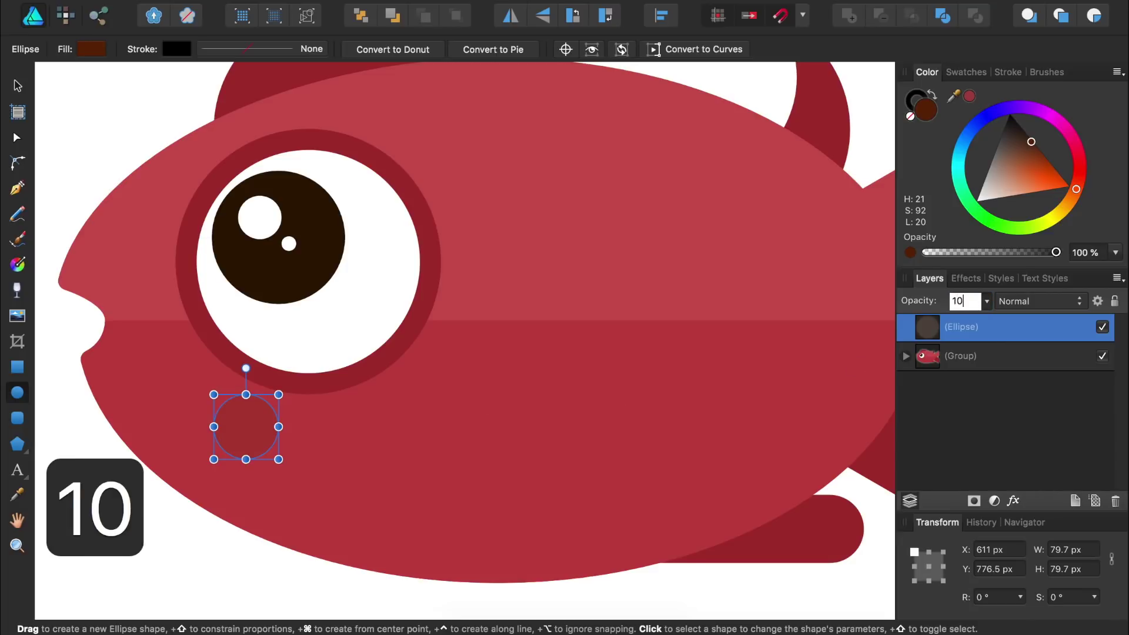
key("Return")
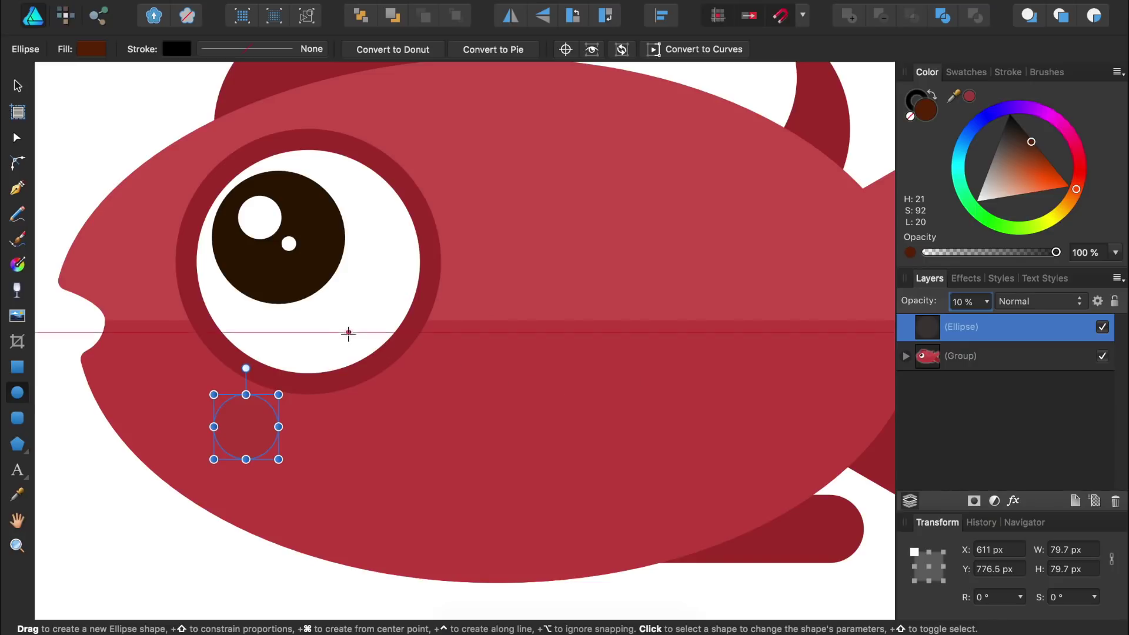
Duplicate the circle three times and scatter the four spots over the belly, three of them smaller than the rear one.
left_click(17, 88)
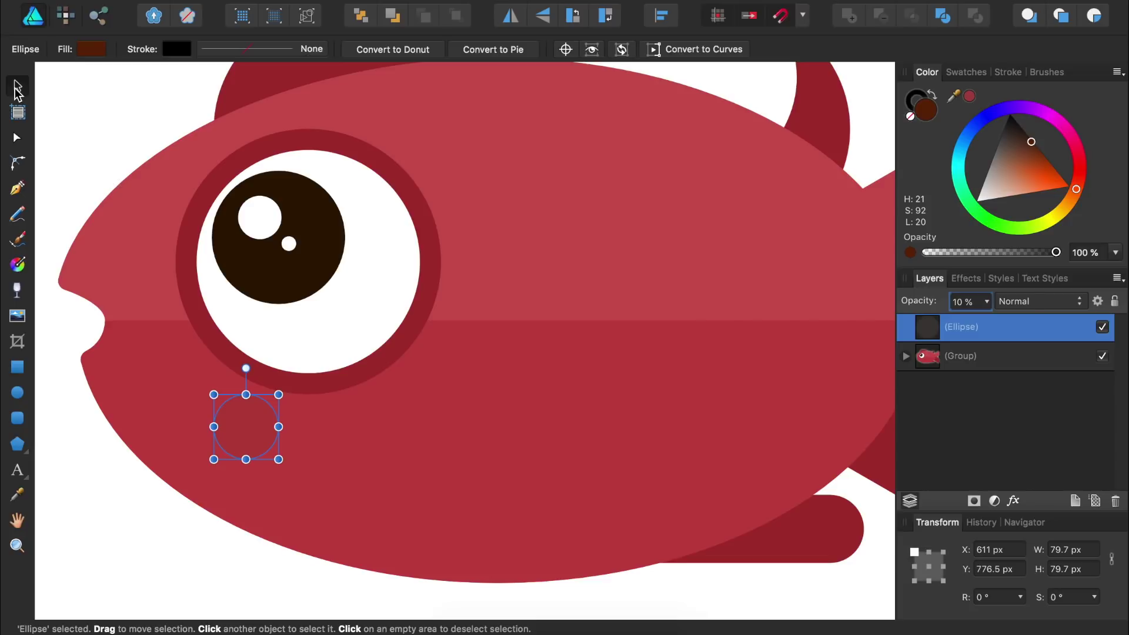
key("super+j")
key("super+j")
key("super+j")
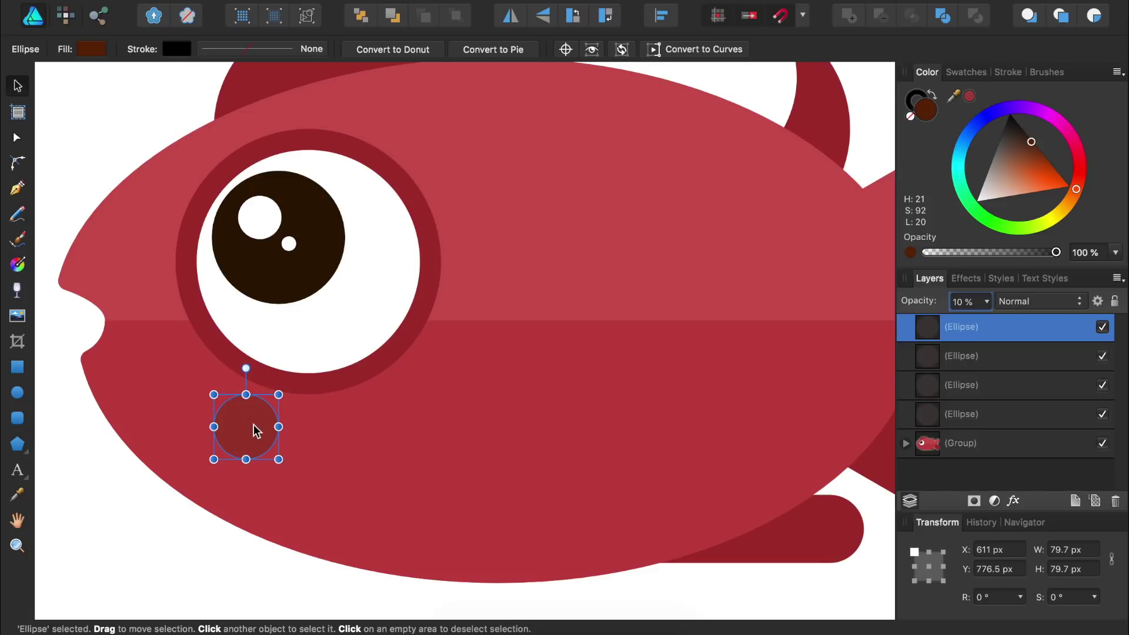
left_click_drag(257, 431, 747, 407)
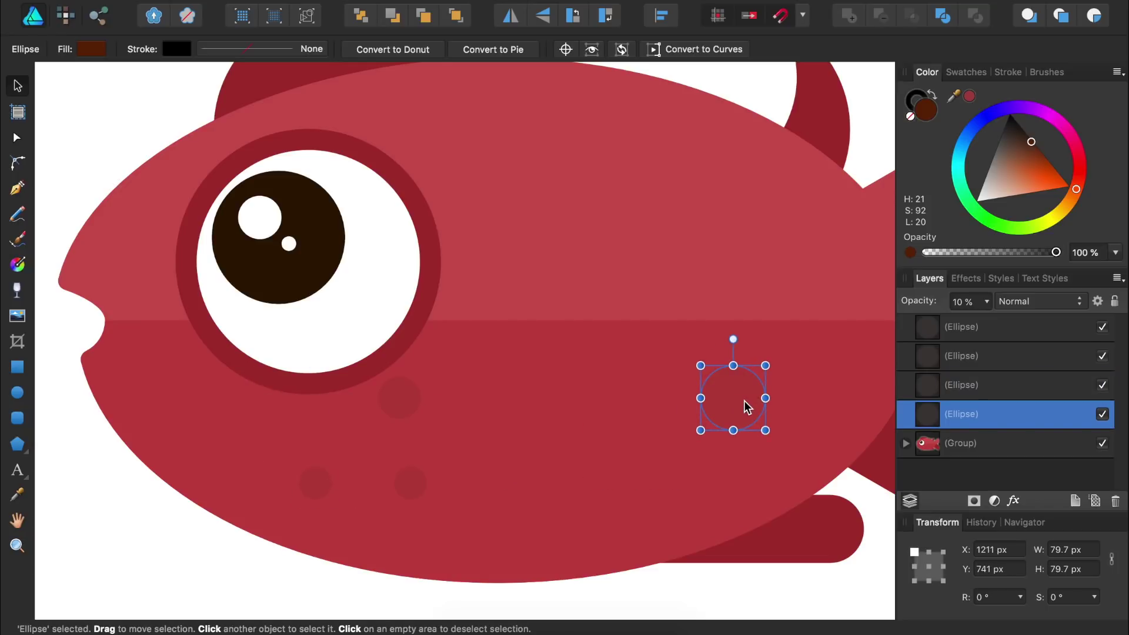
Duplicate a spot several times and arrange smaller copies on the upper body behind the eye.
scroll(745, 403, "up", 2)
key("super+j")
key("super+j")
key("super+j")
key("super+j")
left_click_drag(706, 421, 534, 180)
left_click_drag(554, 226, 530, 203)
left_click_drag(689, 436, 563, 251)
Place resized spots around the large rear belly spot and on the upper body near the small back fin, and deselect.
left_click_drag(684, 438, 601, 439)
left_click_drag(633, 468, 599, 435)
left_click_drag(688, 435, 660, 513)
left_click_drag(697, 419, 671, 281)
left_click_drag(703, 313, 686, 295)
left_click_drag(693, 436, 676, 451)
left_click(856, 577)
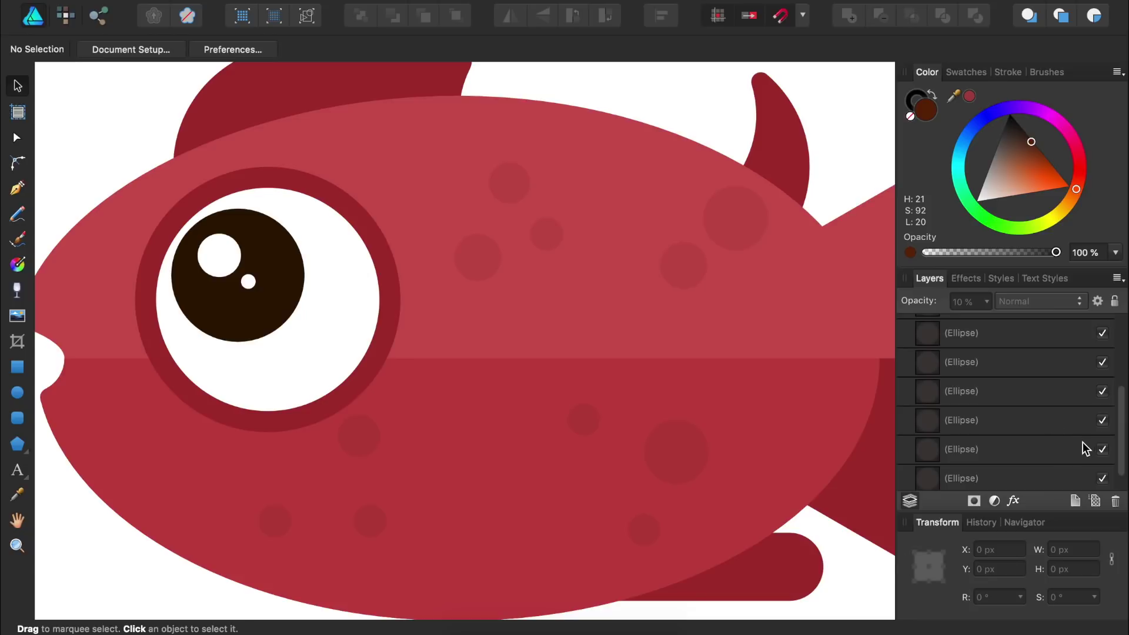
Select all eleven spot ellipses and group them.
scroll(1008, 389, "up", 5)
left_click(981, 332)
scroll(986, 418, "down", 1)
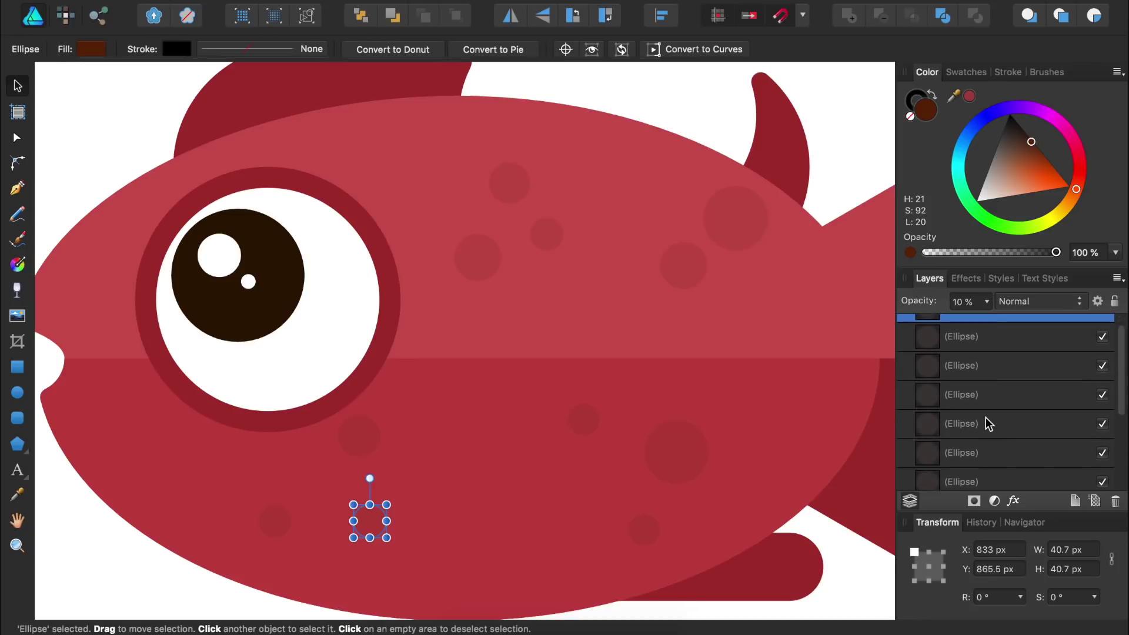
scroll(985, 418, "down", 1)
left_click(975, 450, "shift")
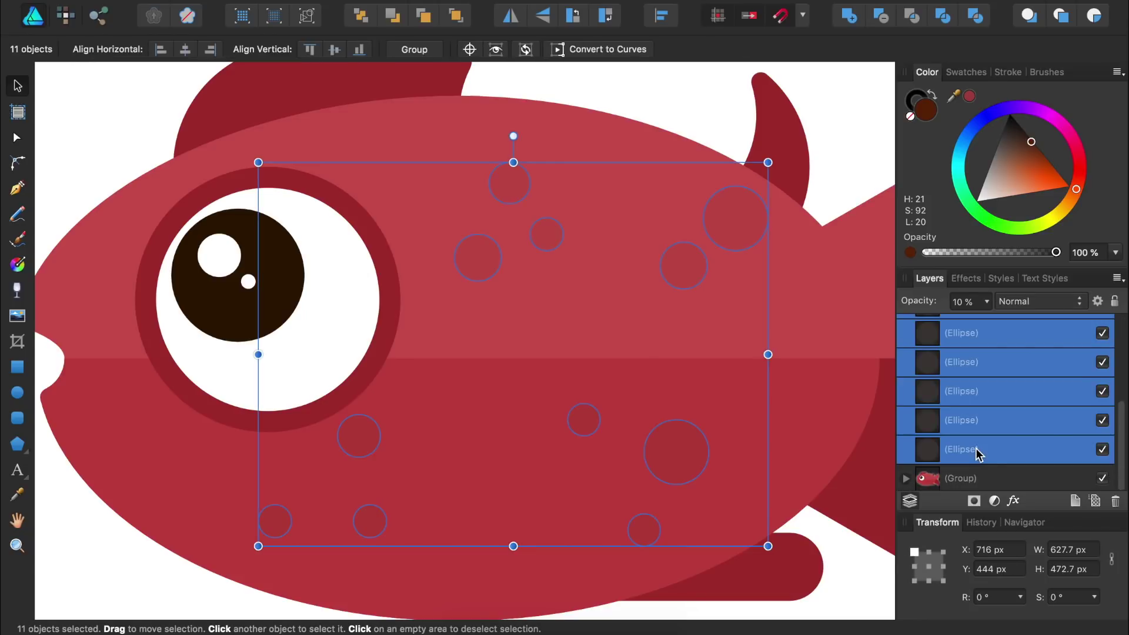
key("super+g")
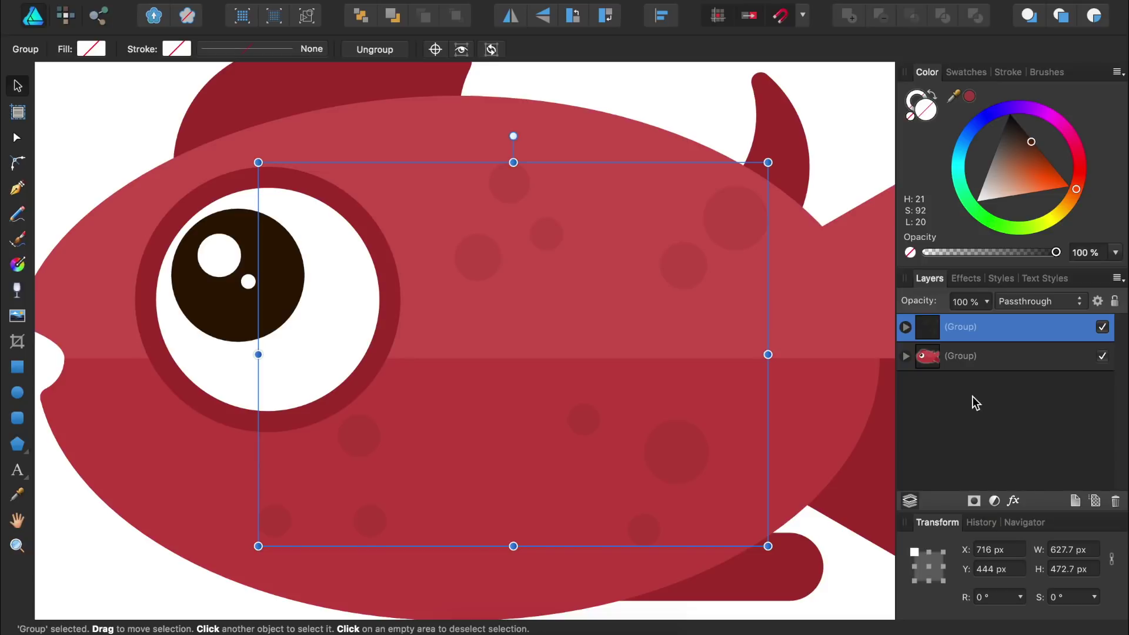
Group the spots with the fish, and scale the whole fish down to about 907 × 516 px in the canvas's right half.
key("super+0")
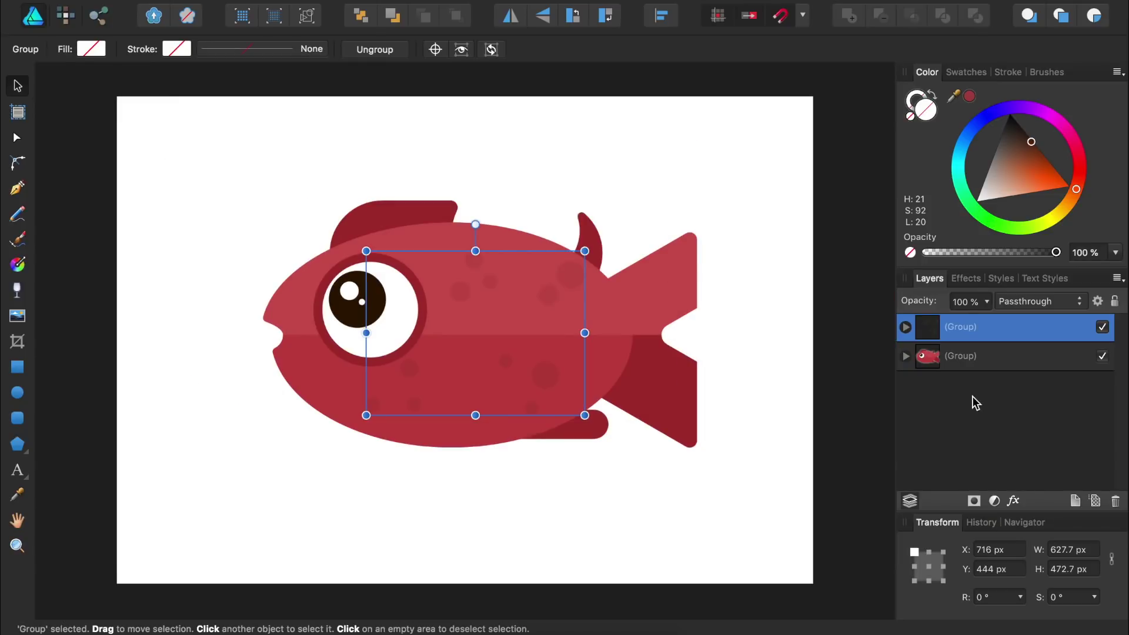
left_click(967, 360, "shift")
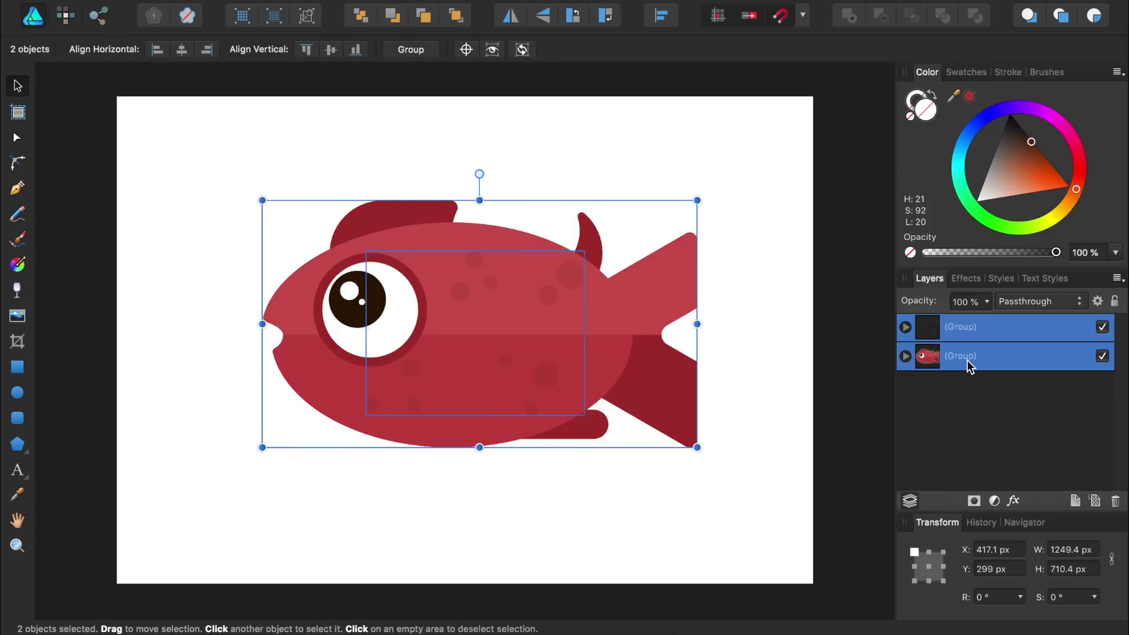
key("super+g")
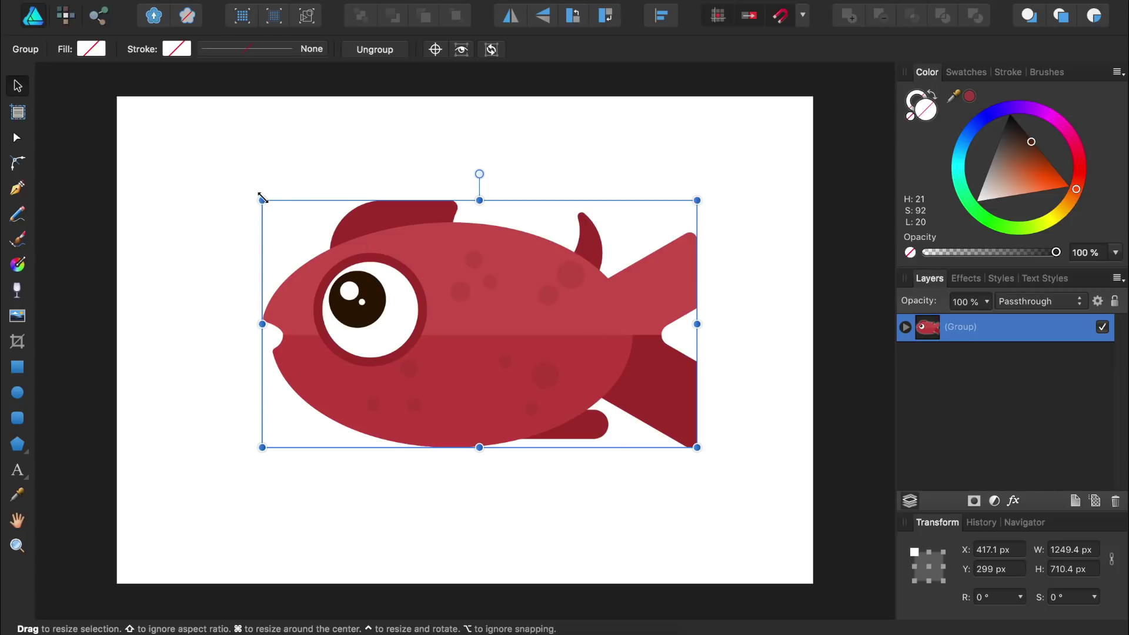
left_click_drag(262, 201, 384, 258)
left_click_drag(504, 339, 582, 323)
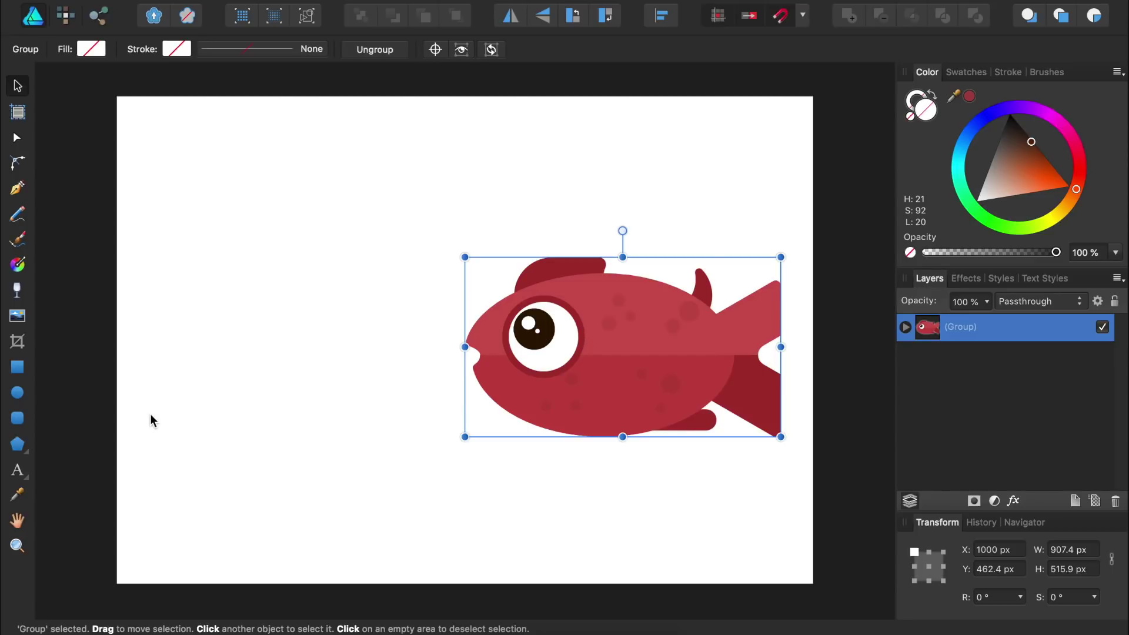
Draw a rectangle covering the whole 2000 × 1400 px canvas and move it behind the fish group.
left_click(19, 370)
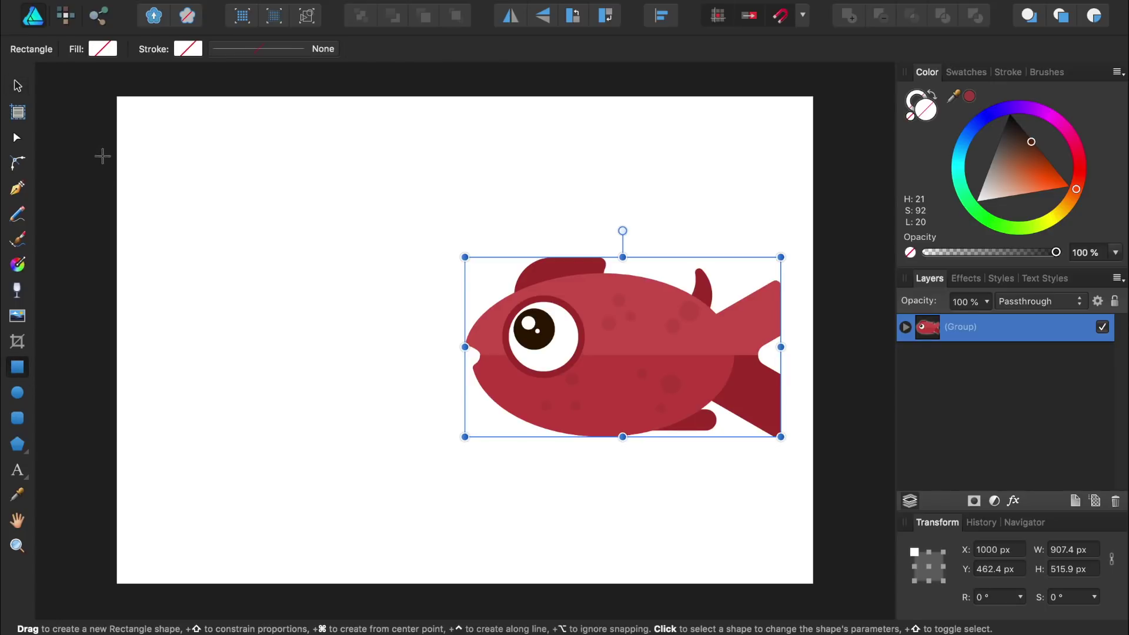
left_click_drag(117, 97, 812, 583)
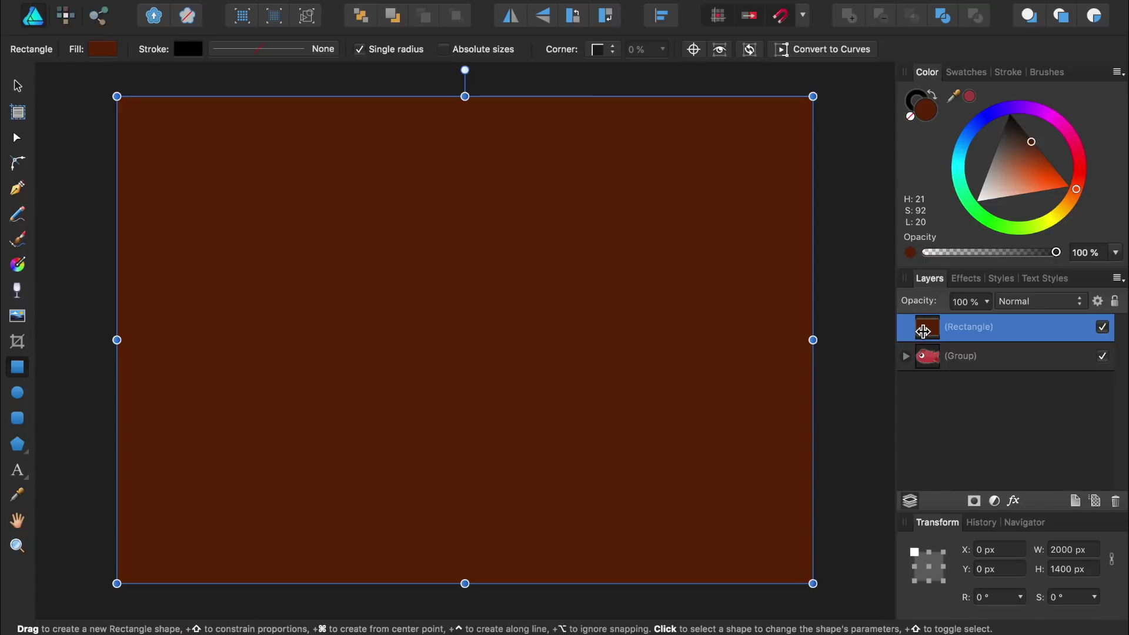
left_click_drag(923, 331, 917, 377)
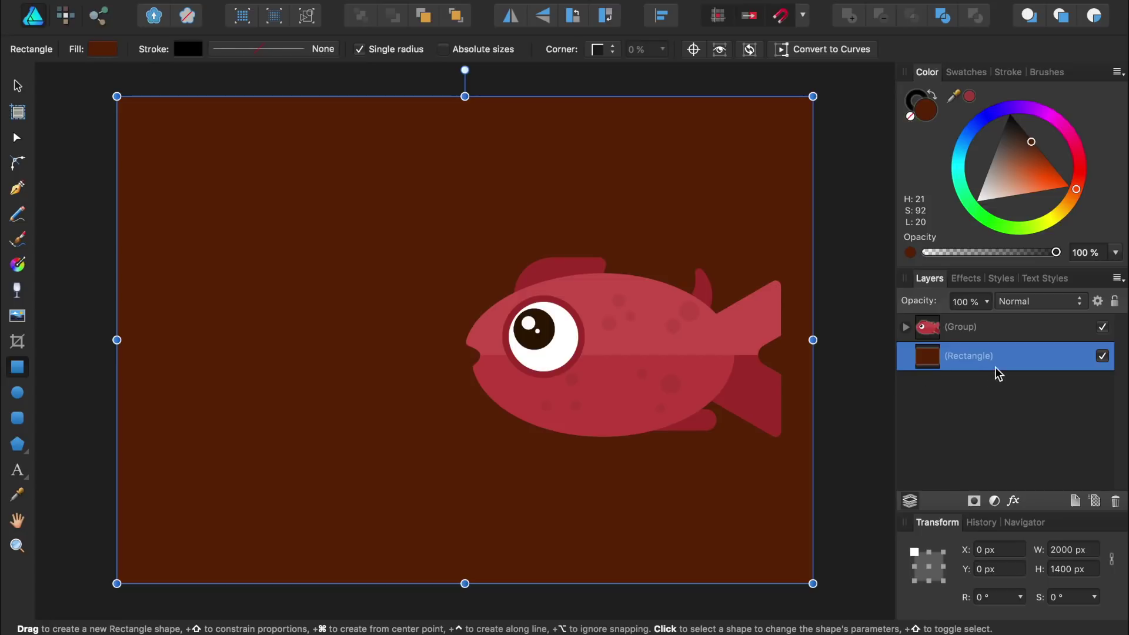
Lock the background rectangle and fill it with a muted blue, H 213, S 31, L 56.
left_click(1114, 302)
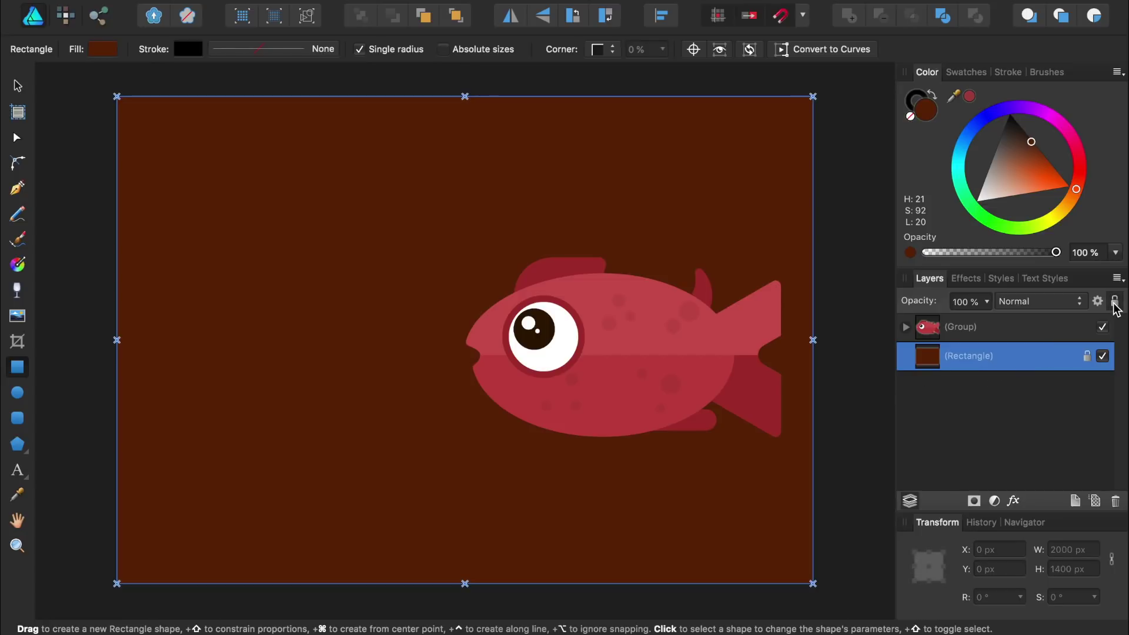
left_click(967, 135)
left_click_drag(1013, 176, 1026, 165)
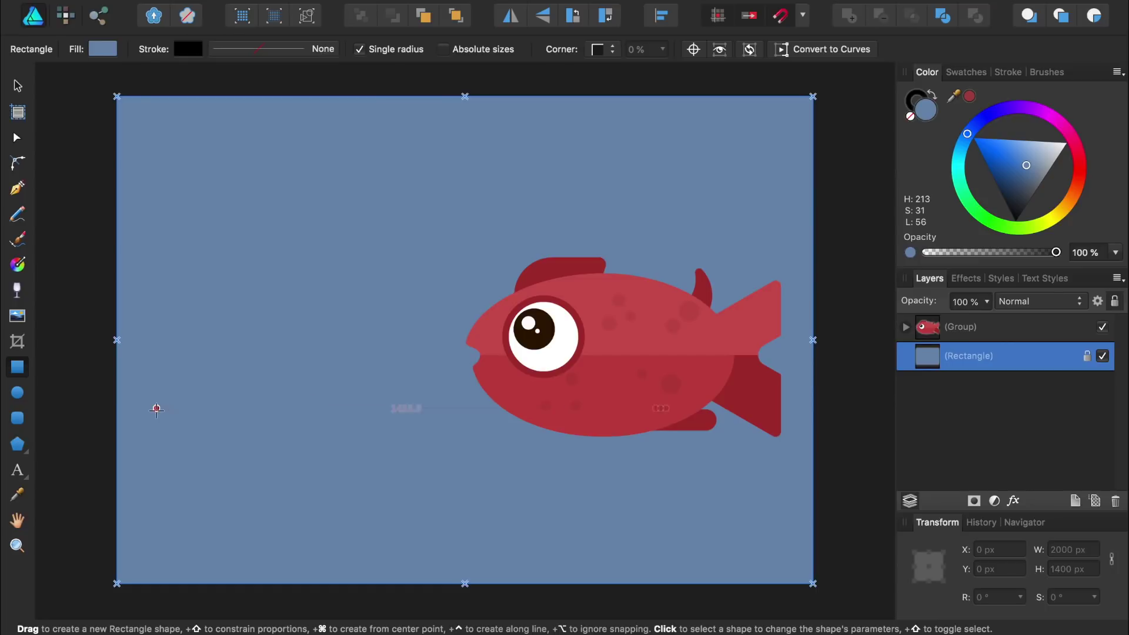
Draw a bubble circle about 205 px wide in front of the fish and fill it pale blue, H 213, S 68, L 87.
left_click(18, 394)
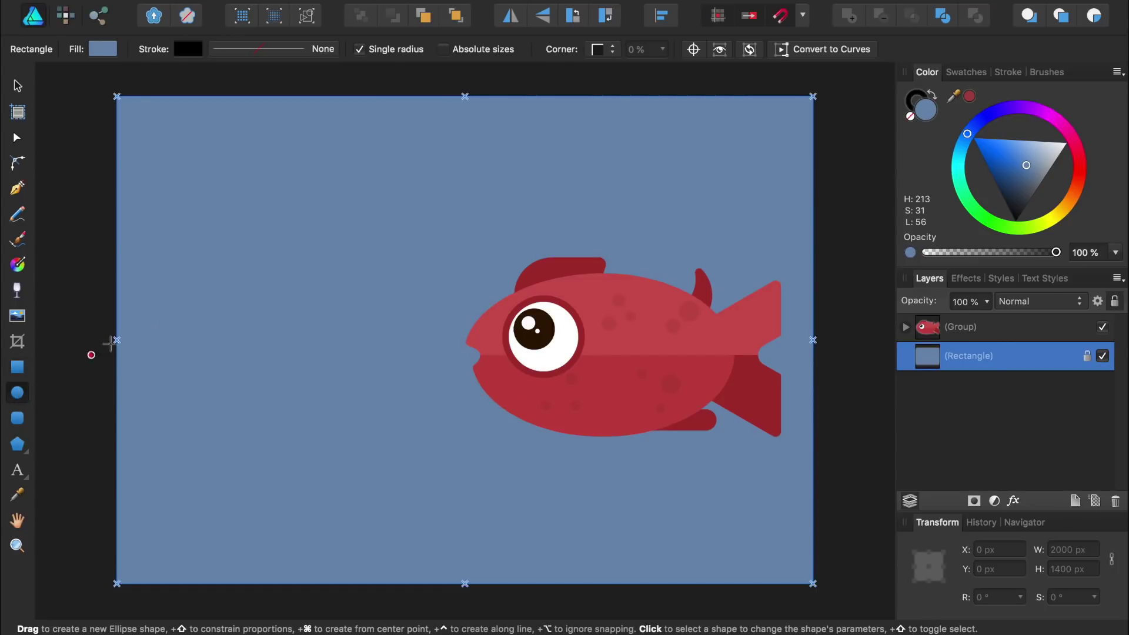
left_click_drag(275, 231, 346, 301)
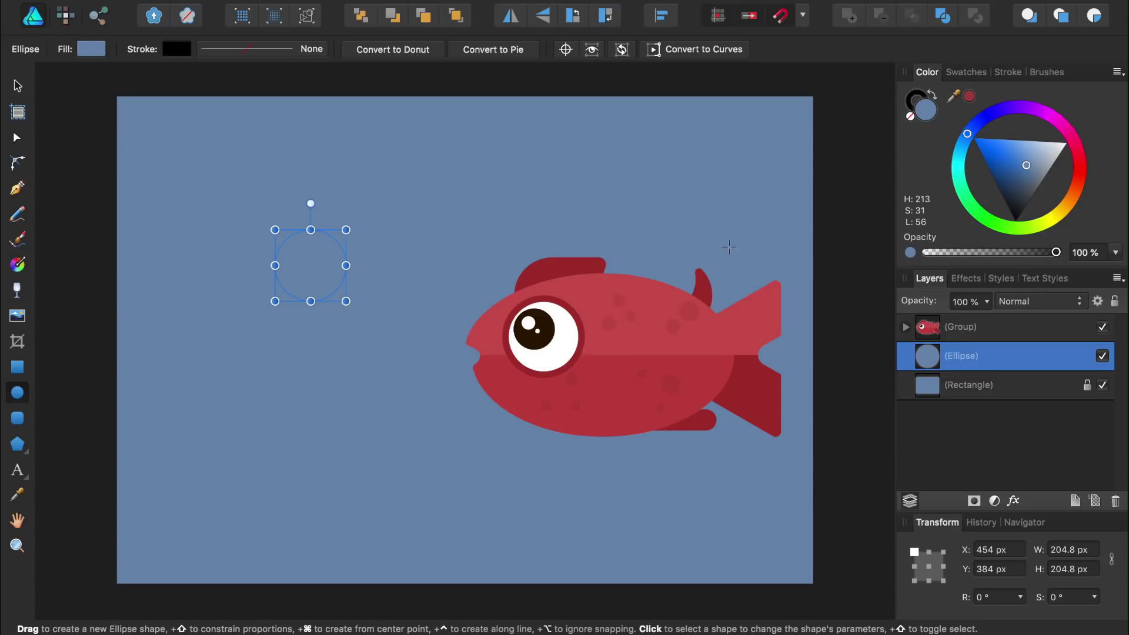
left_click(1027, 167)
left_click_drag(1026, 167, 1049, 145)
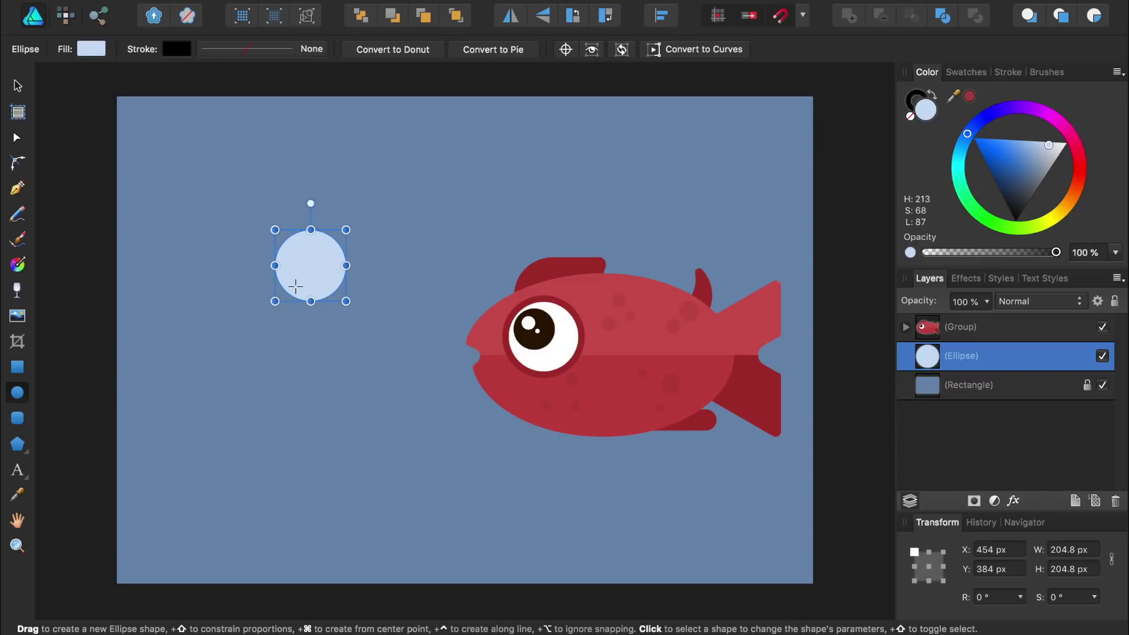
Draw a donut about 205 px wide beside the bubble and shape it into a thin arc, start angle 236°, hole radius 85 %.
scroll(295, 286, "up", 5)
scroll(295, 286, "up", 3)
scroll(295, 286, "left", 2)
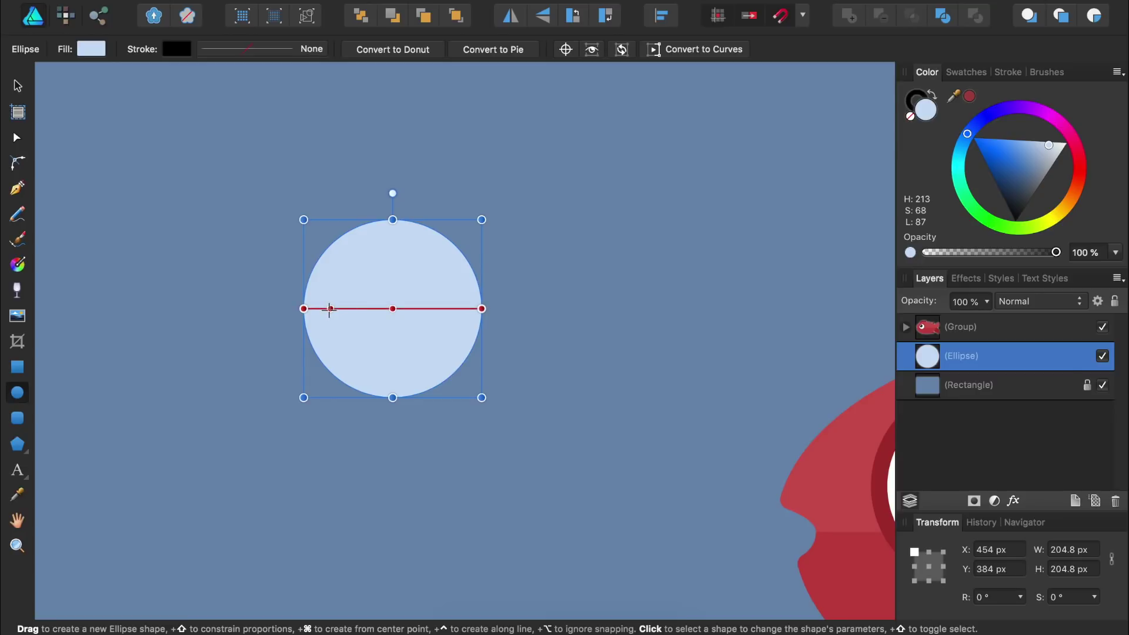
left_click(20, 456)
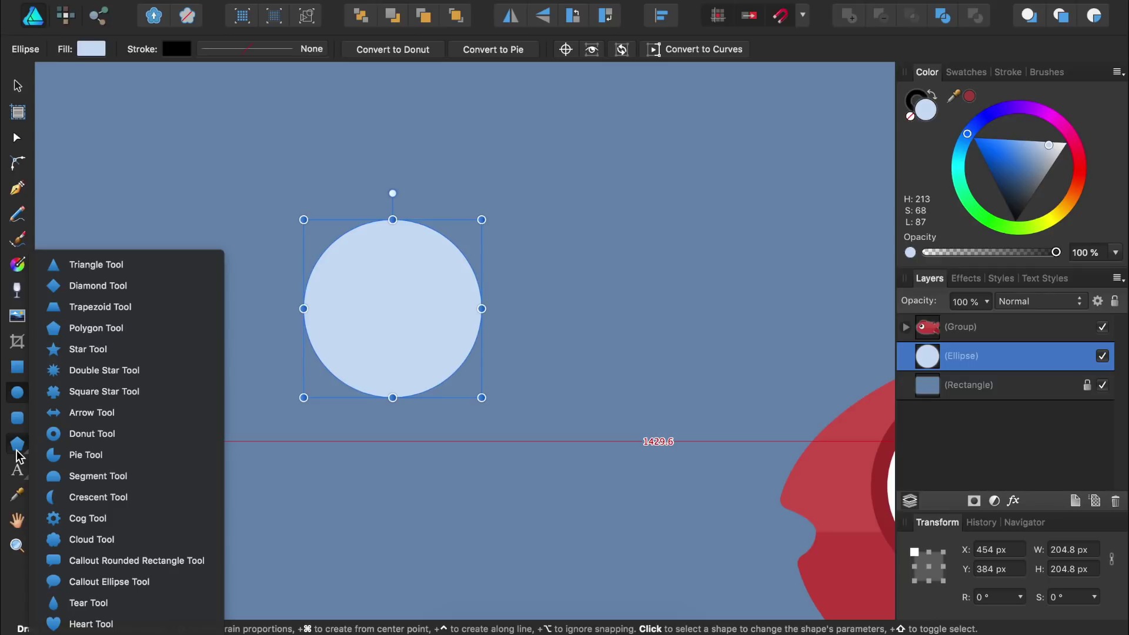
left_click(80, 434)
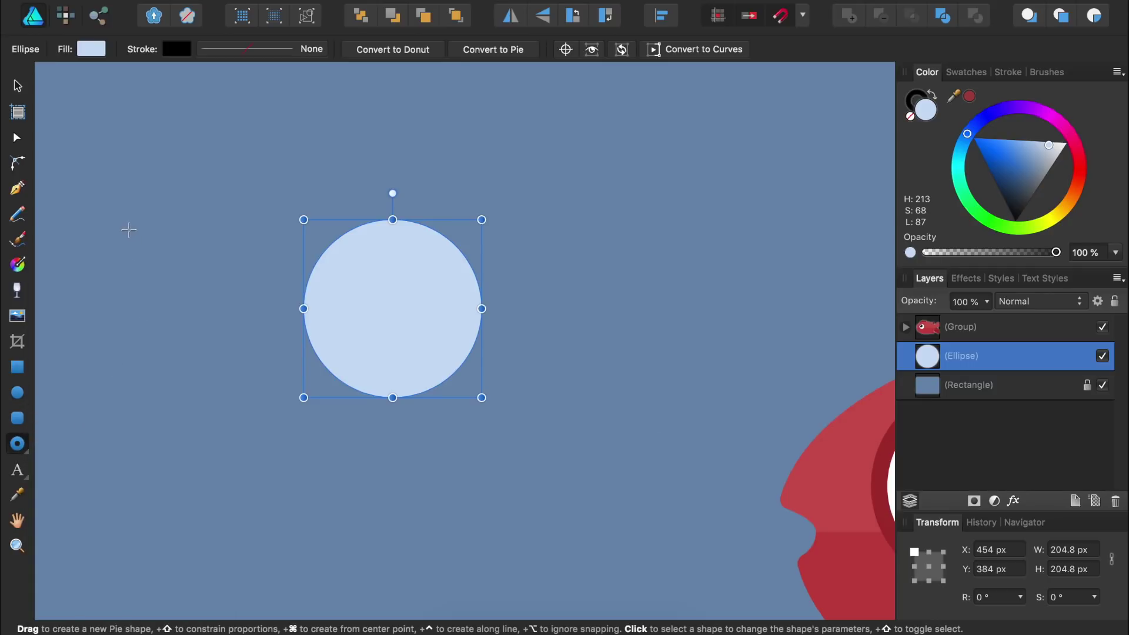
left_click_drag(130, 231, 307, 409)
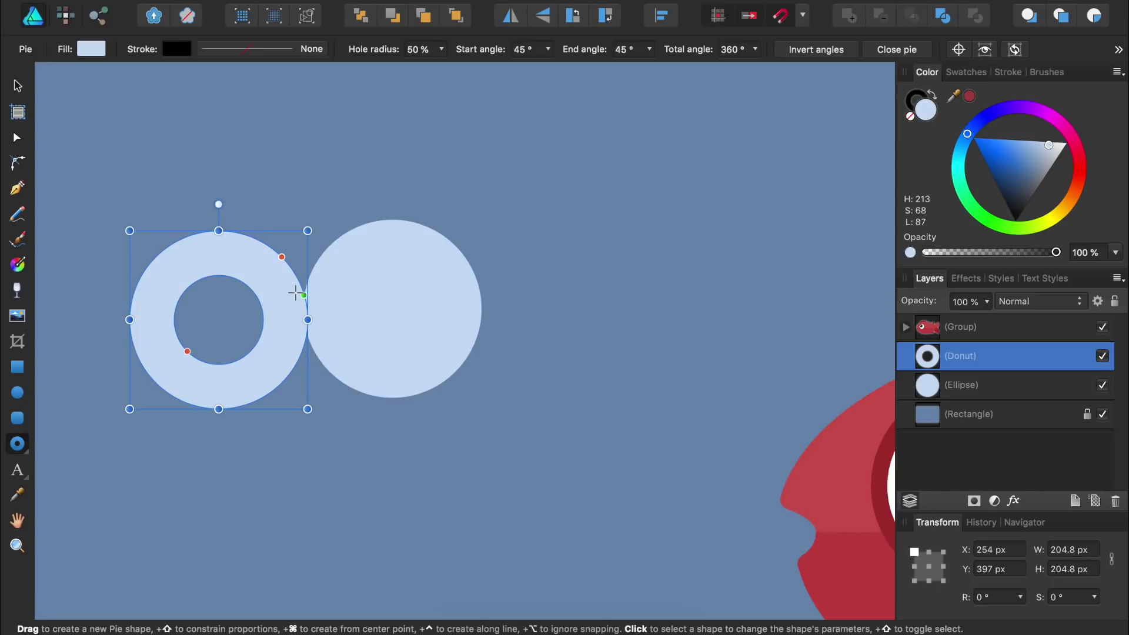
left_click_drag(281, 257, 185, 366)
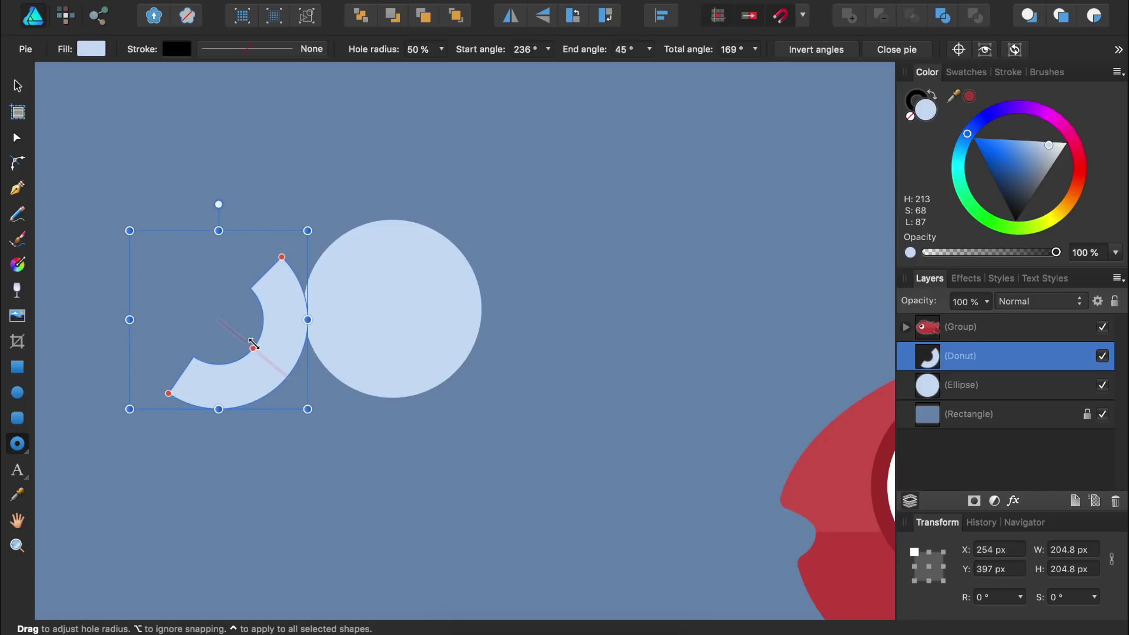
left_click_drag(251, 347, 272, 369)
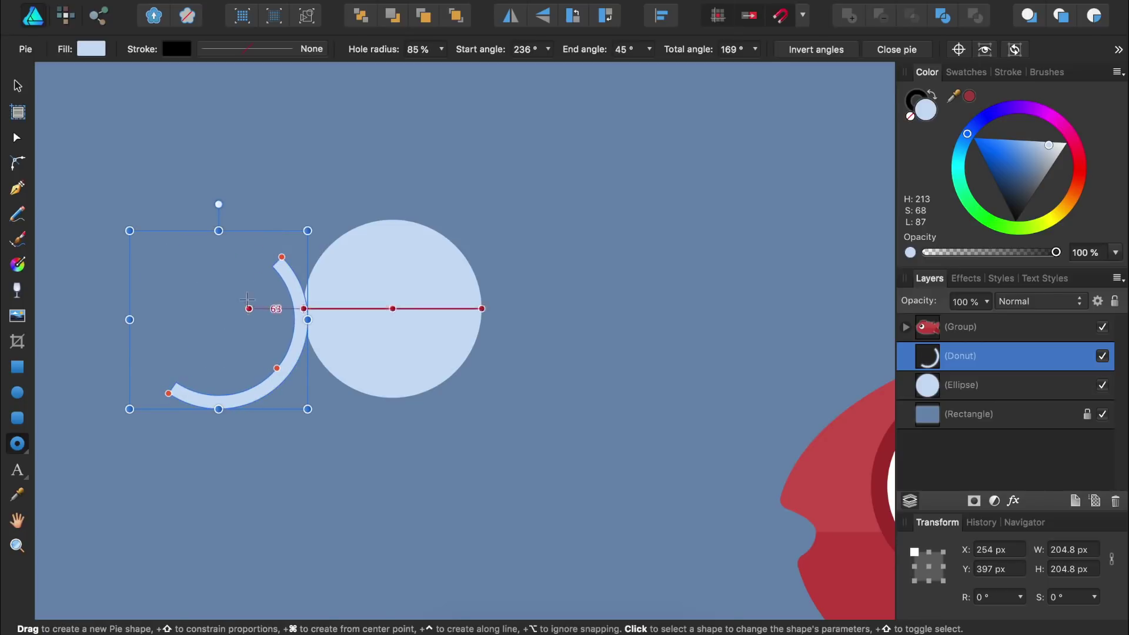
Make the arc a white highlight inside the bubble's upper-left edge, rotated to about 173° and scaled to about 142 px.
left_click_drag(220, 206, 204, 434)
left_click_drag(119, 397, 181, 352)
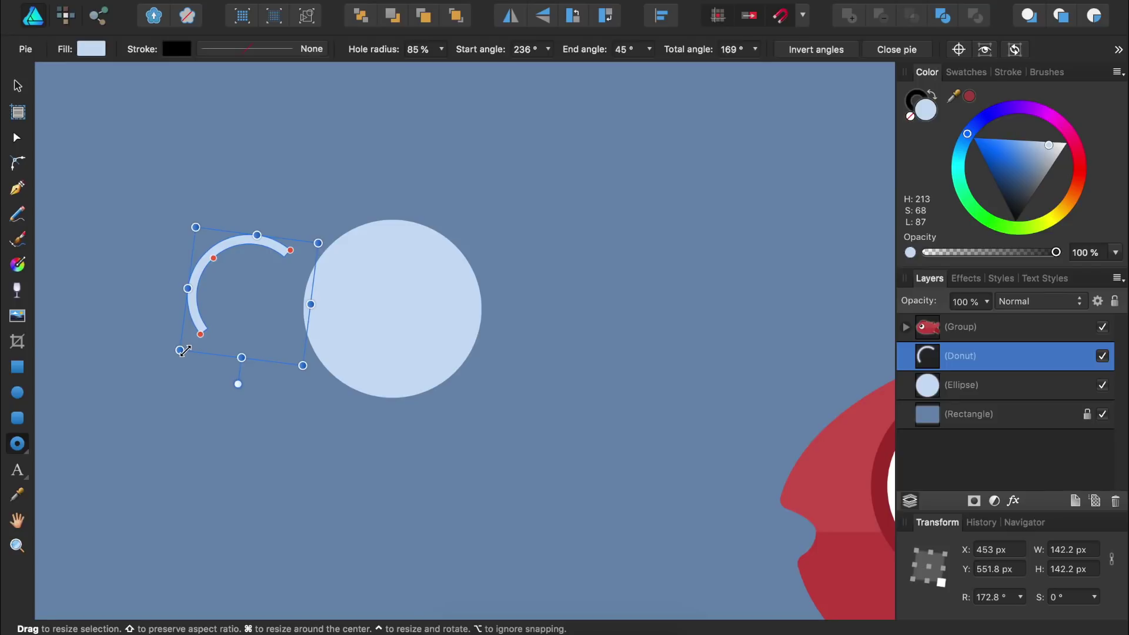
left_click_drag(1049, 145, 1092, 136)
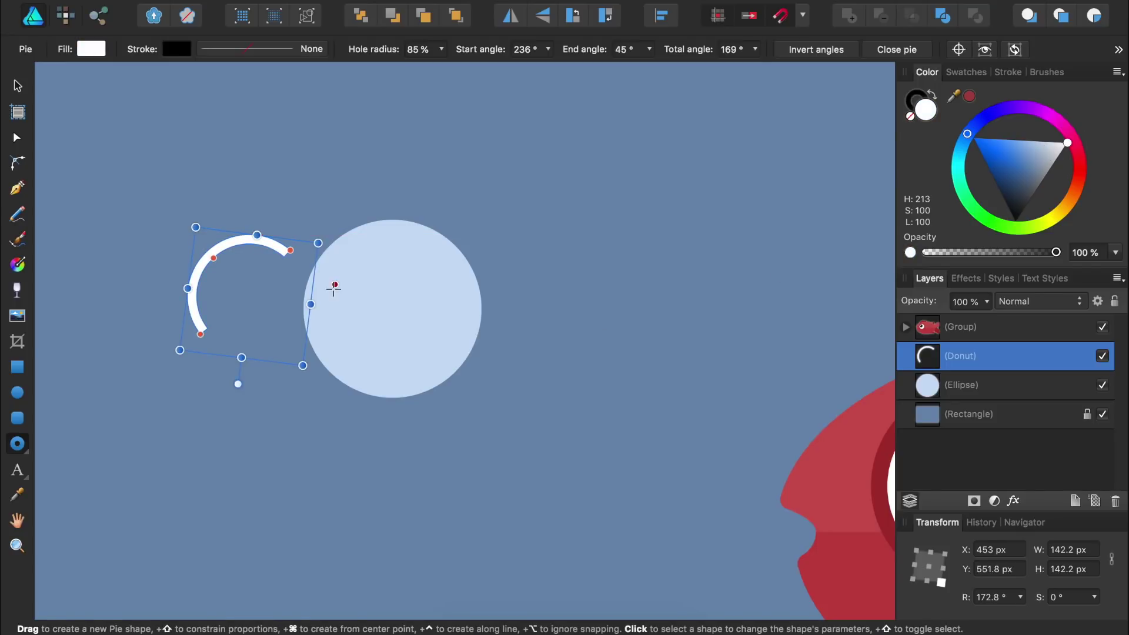
left_click_drag(314, 273, 444, 276)
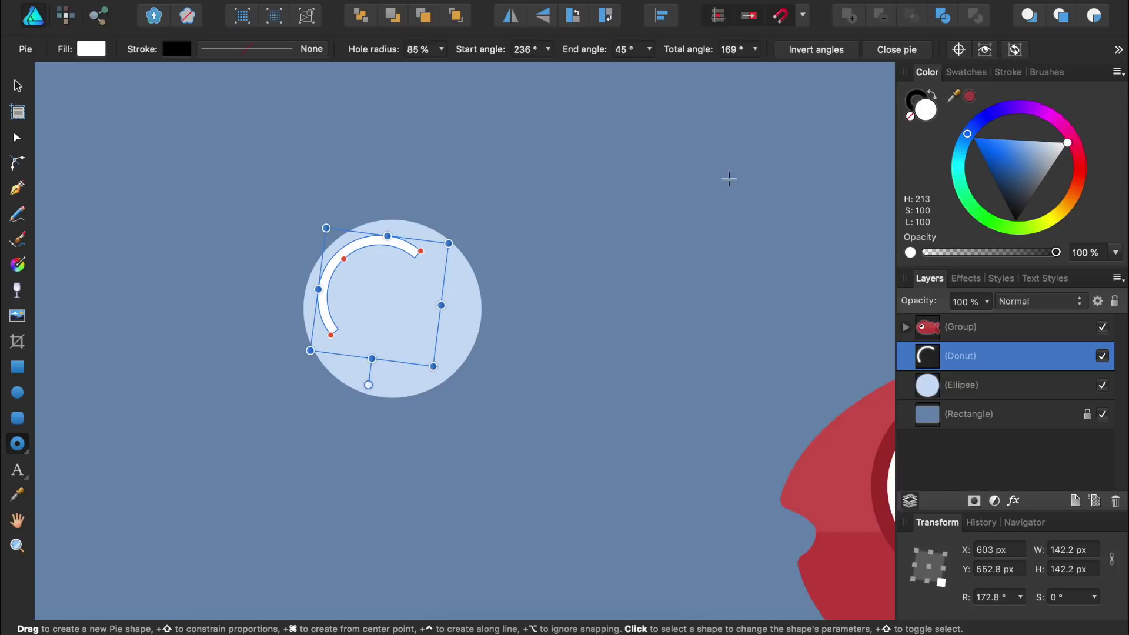
Convert the highlight arc to curves and fully round the corners at both ends with a radius of about 5.5 px.
left_click(1119, 52)
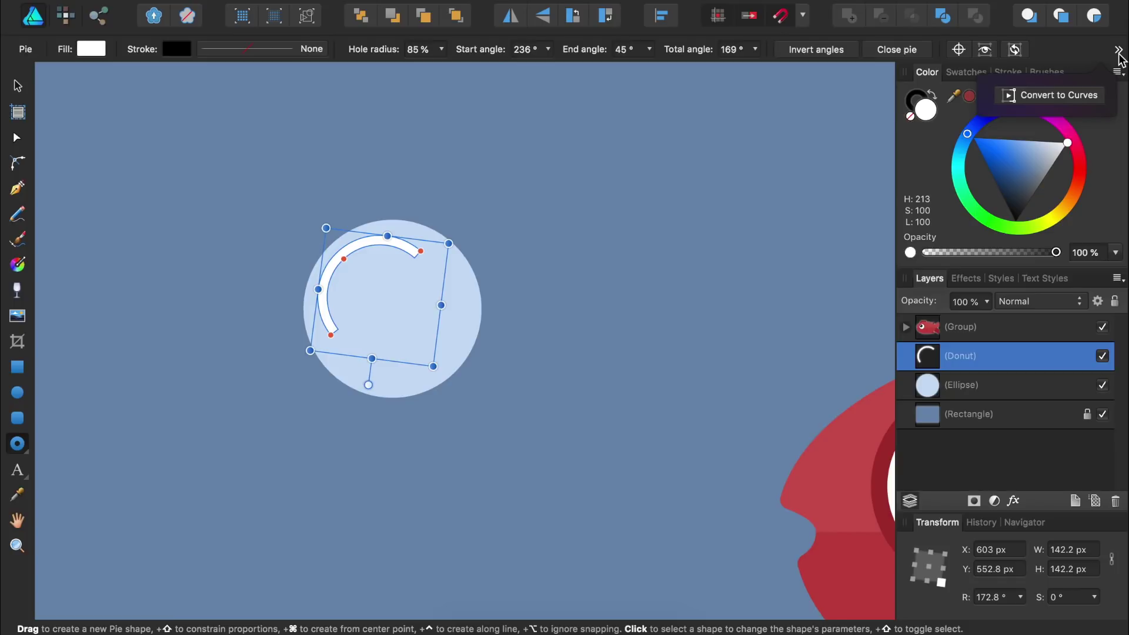
left_click(1081, 103)
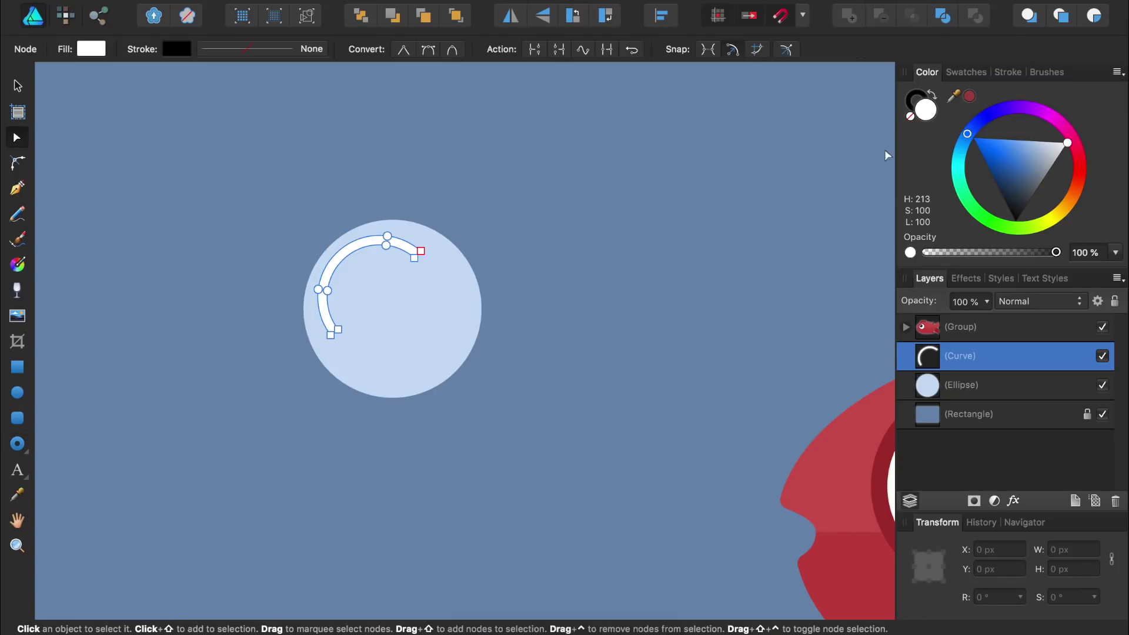
left_click(18, 165)
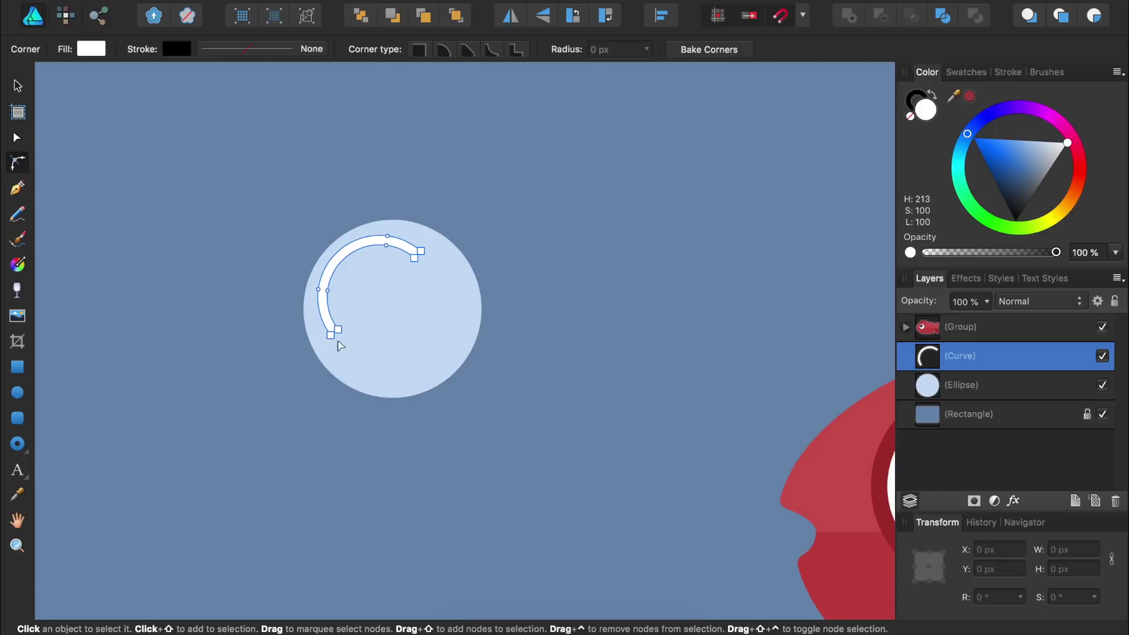
left_click(331, 334)
scroll(338, 343, "up", 5)
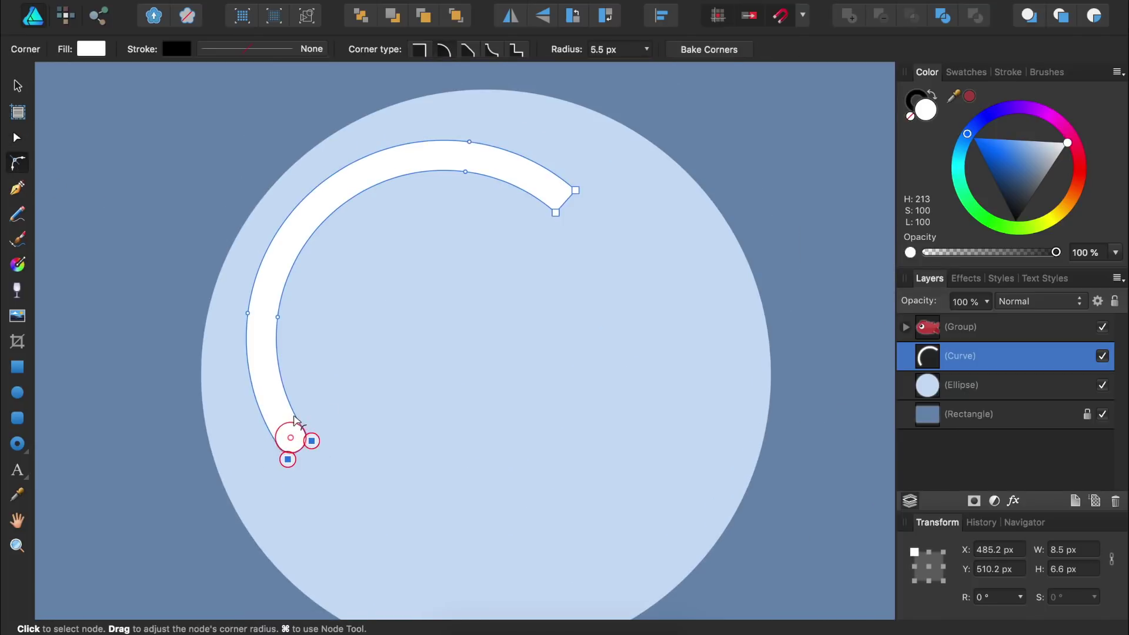
left_click_drag(648, 250, 549, 185)
left_click(682, 124)
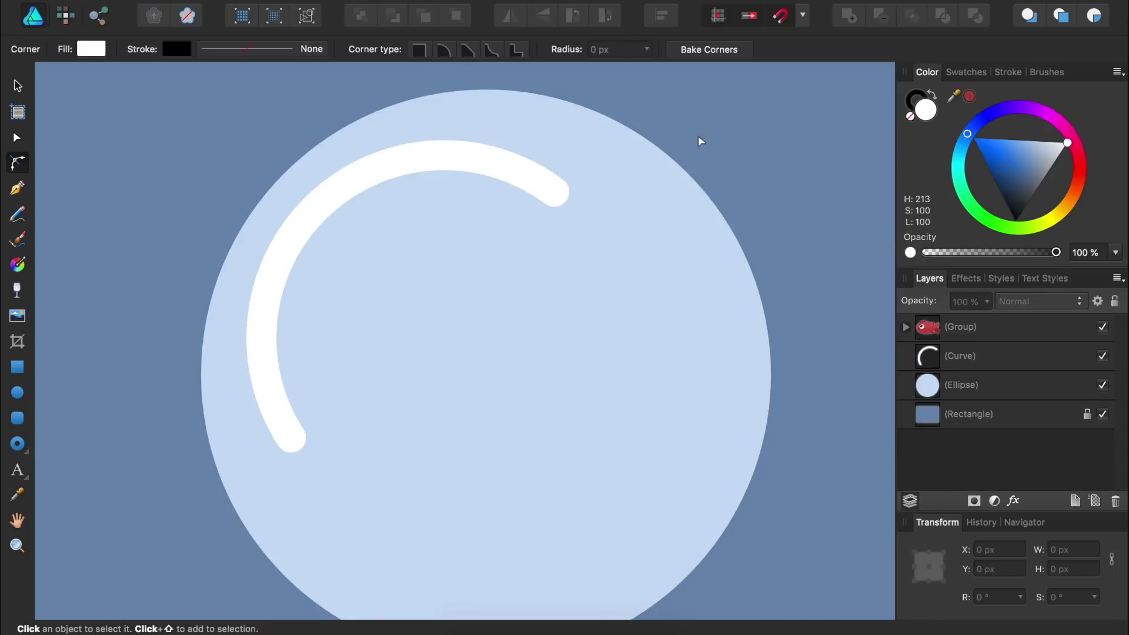
Group the highlight arc with the pale blue bubble circle.
left_click(1023, 360)
left_click(1010, 391, "shift")
key("super+g")
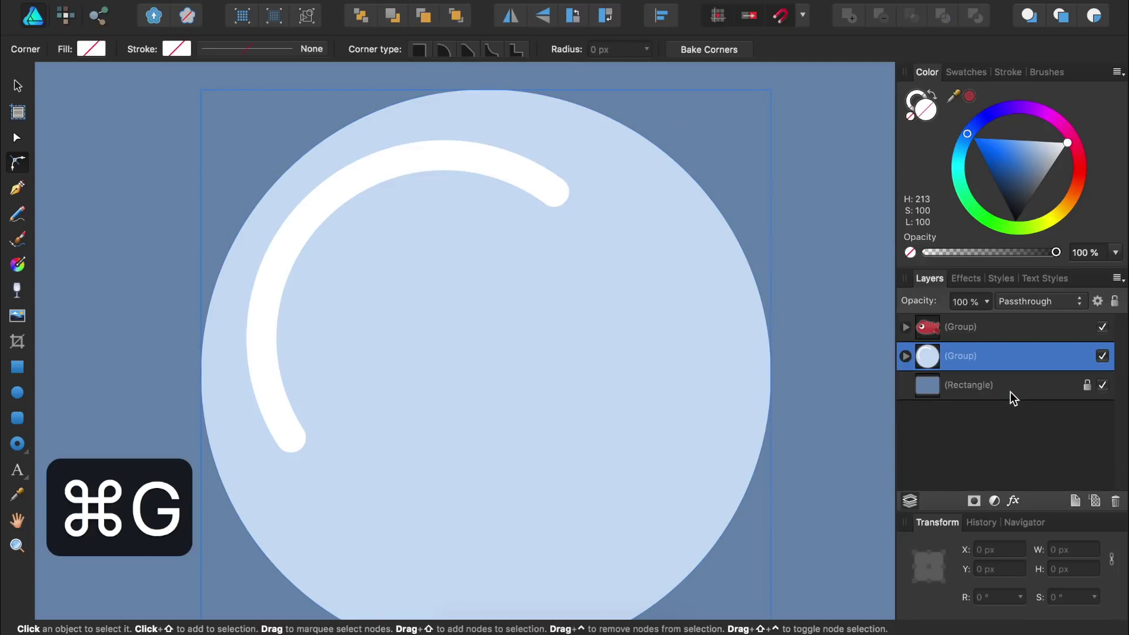
Duplicate the bubble to make six, scale them between about 31 and 129 px wide, and scatter them in front of the fish's mouth.
key("super+0")
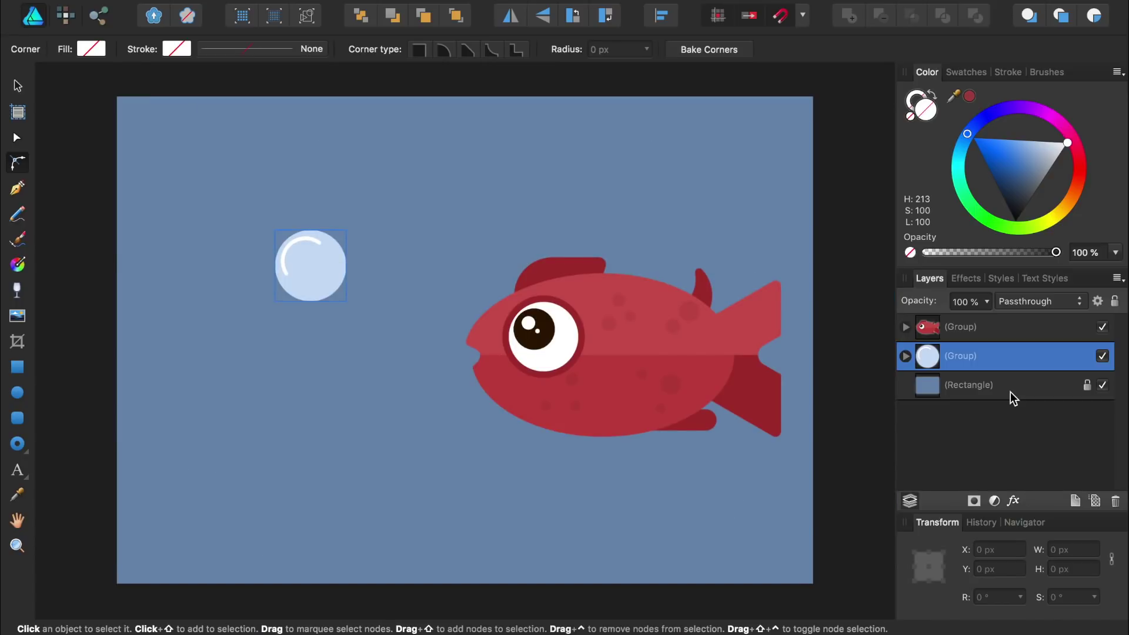
key("super+j")
key("super+j")
key("super+j")
key("super+j")
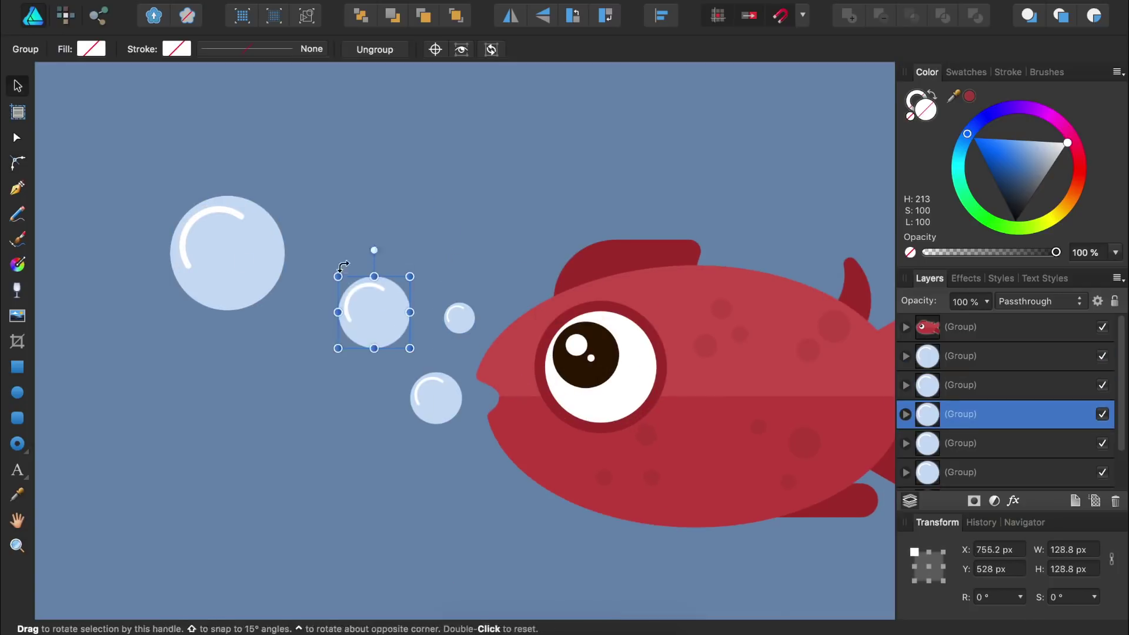
left_click(225, 258)
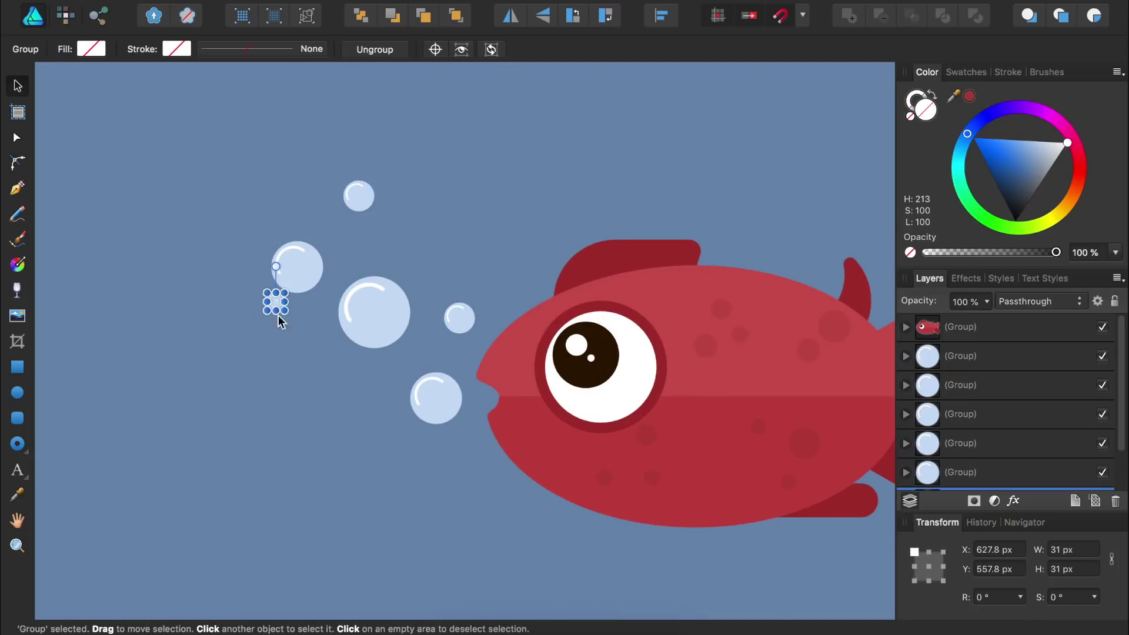
left_click(269, 383)
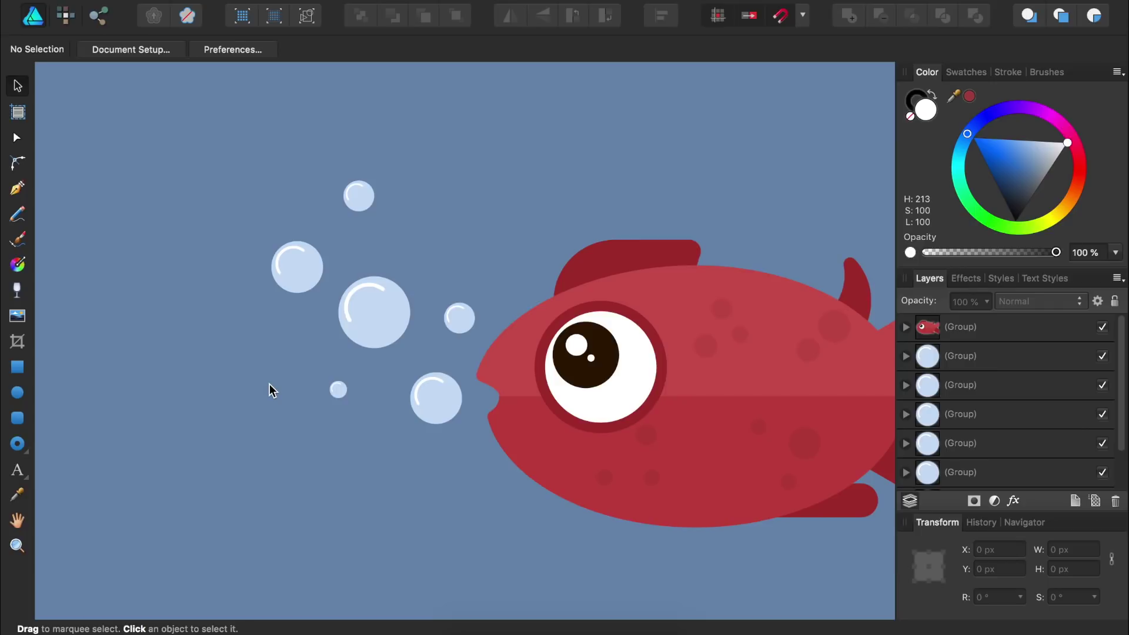
Group all six bubbles together.
left_click(1025, 357)
scroll(1018, 409, "down", 2)
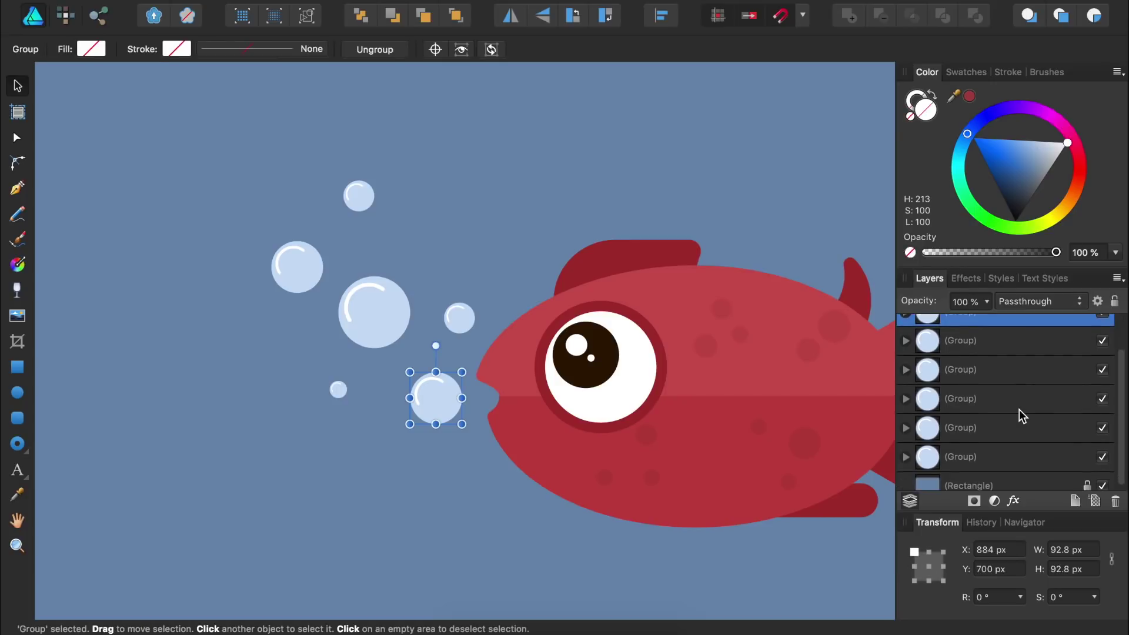
left_click(997, 462, "shift")
key("super+g")
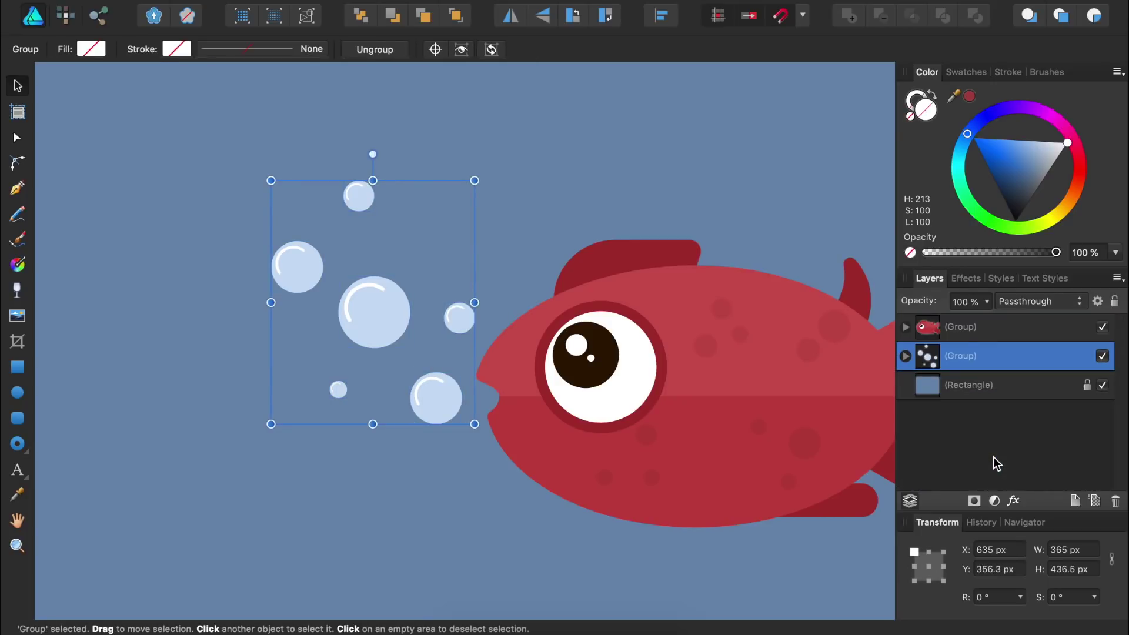
Group the bubbles with the fish and move the group nearer the middle of the background, to about X 566 px, Y 389 px.
left_click(964, 328, "shift")
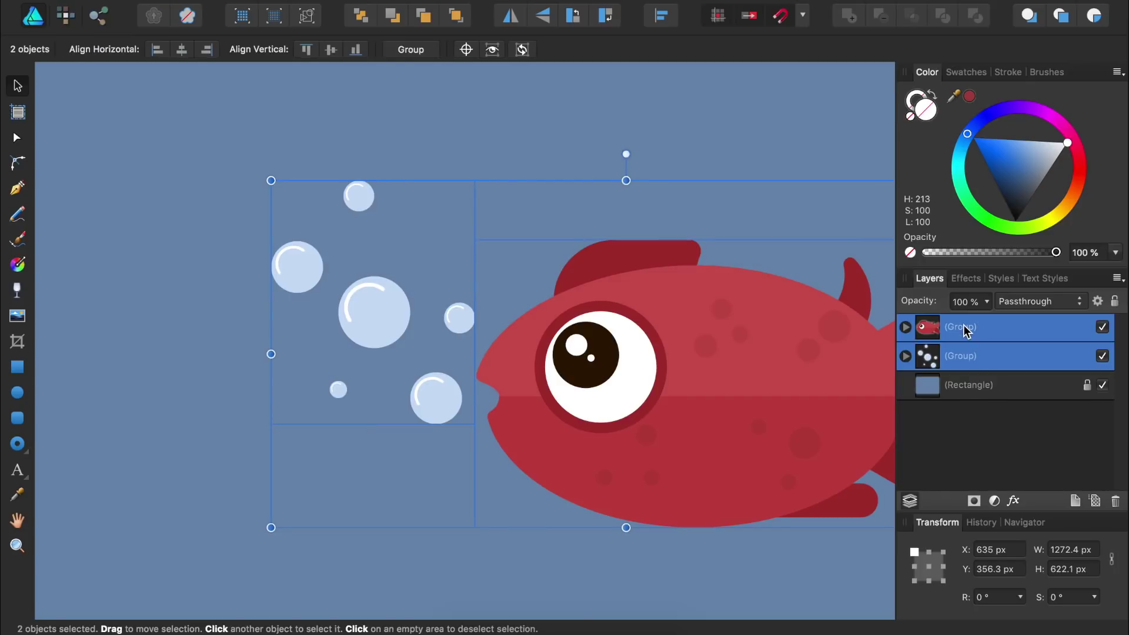
key("super+g")
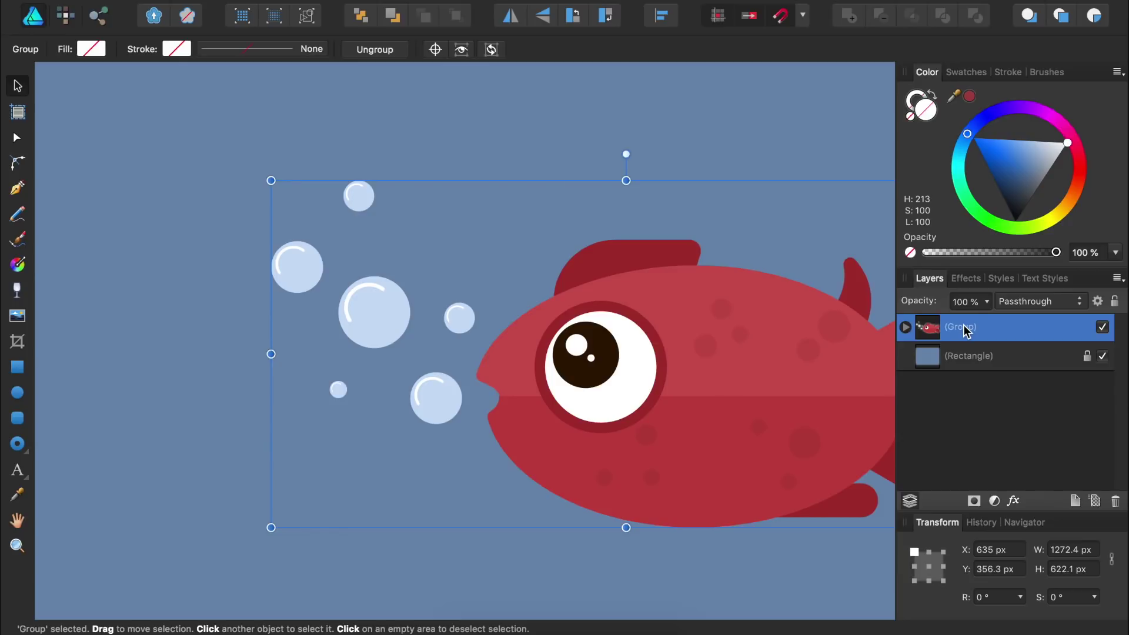
key("super+0")
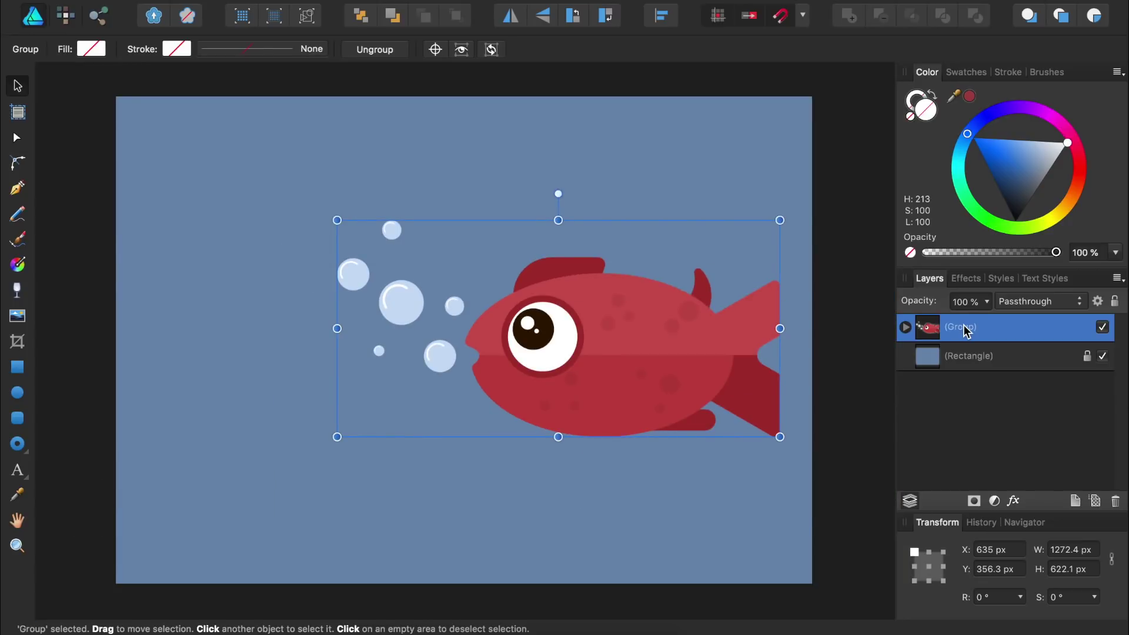
left_click_drag(638, 349, 611, 357)
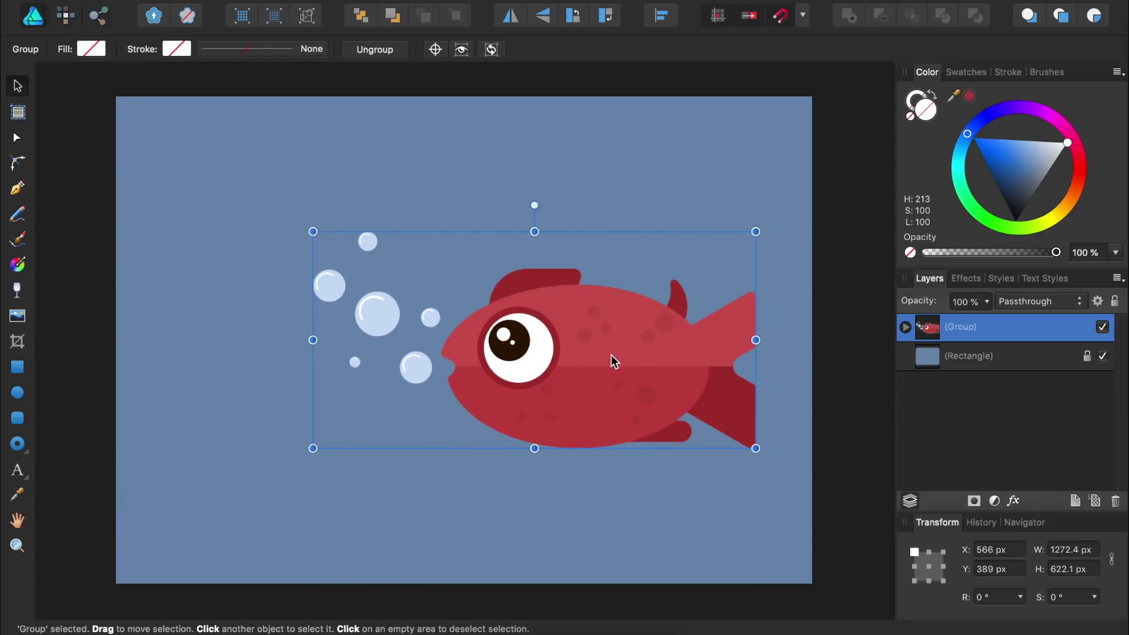
left_click(840, 407)
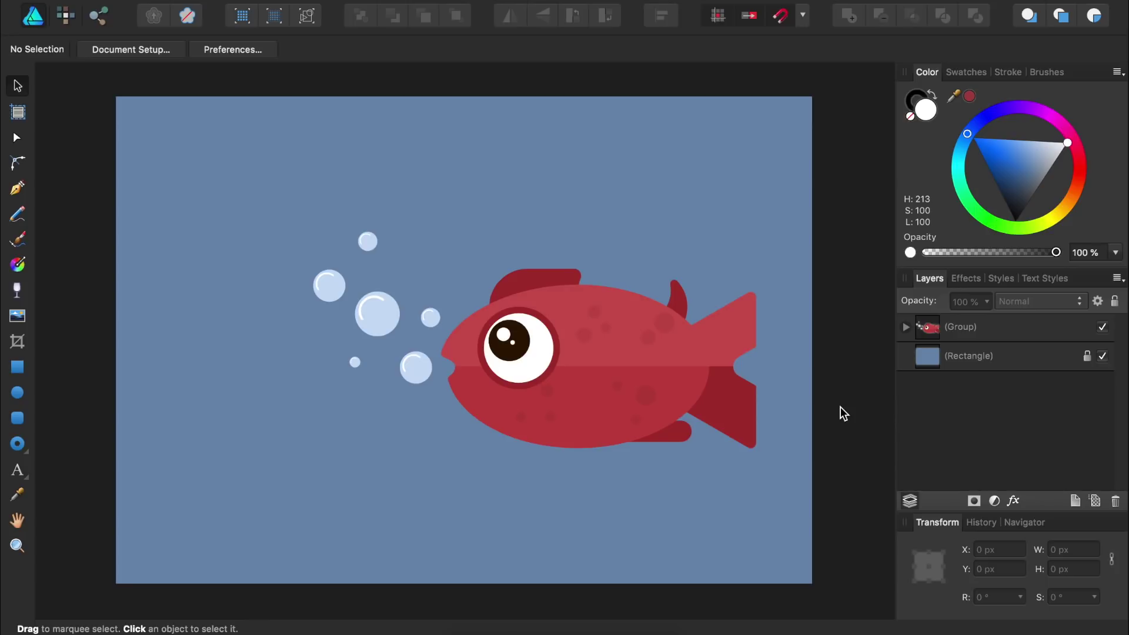